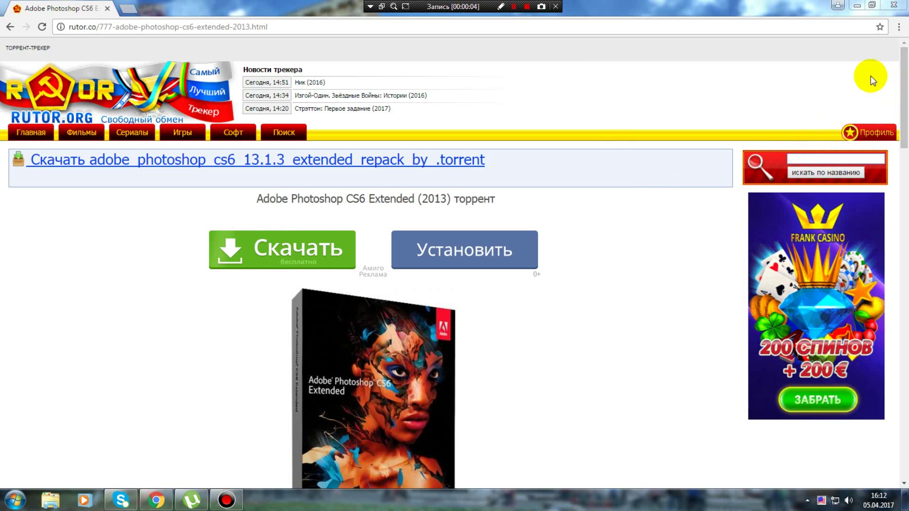
Scroll up and down through the web page looking for the Photoshop CS6 torrent
left_click_drag(904, 80, 906, 114)
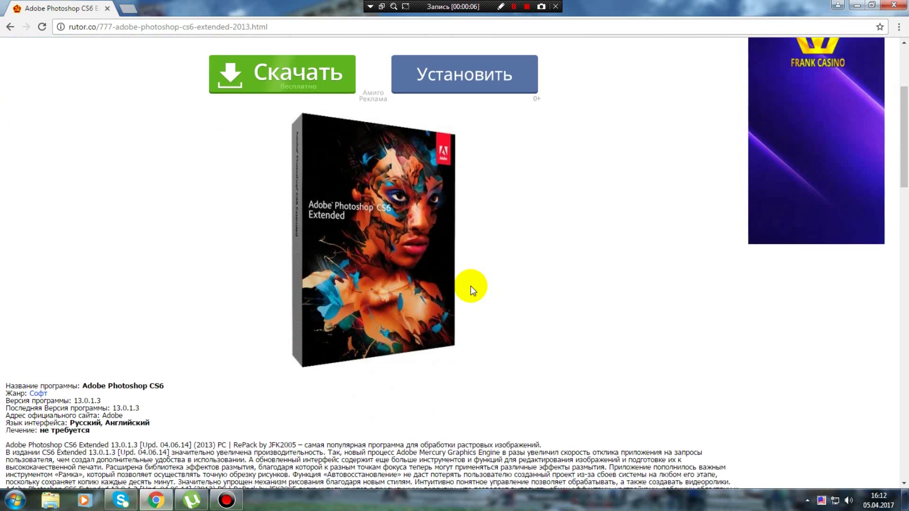
scroll(471, 286, "up", 4)
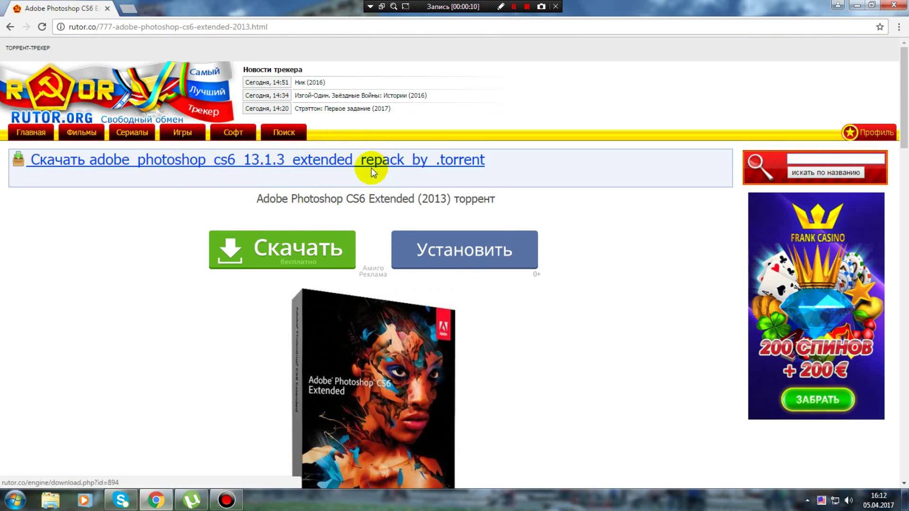
scroll(371, 167, "down", 4)
scroll(426, 236, "down", 9)
scroll(438, 244, "down", 8)
scroll(437, 244, "down", 6)
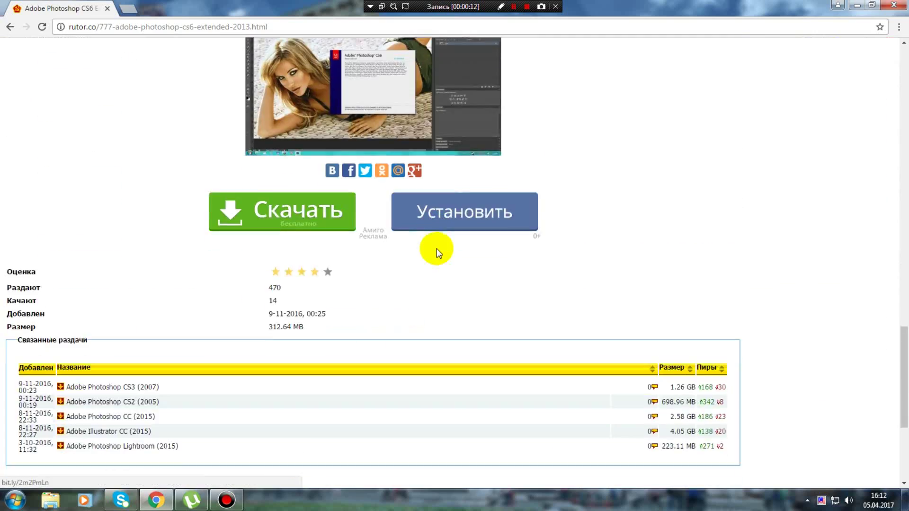
scroll(437, 248, "up", 5)
scroll(443, 246, "up", 3)
scroll(451, 245, "up", 3)
scroll(451, 242, "up", 6)
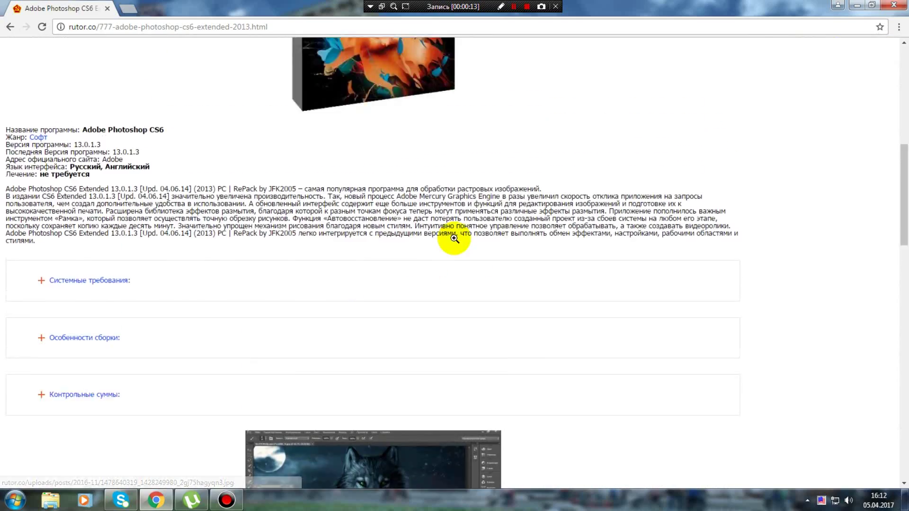
scroll(454, 234, "up", 5)
scroll(260, 154, "up", 3)
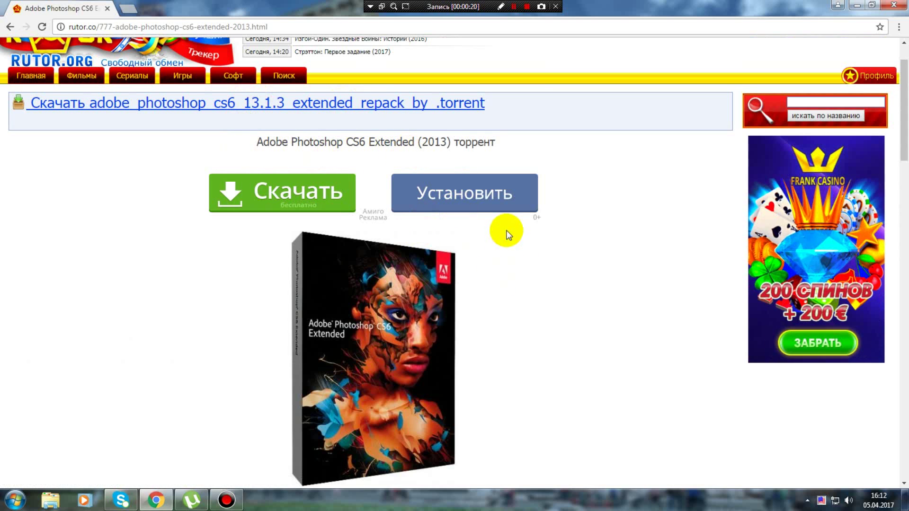
scroll(507, 229, "up", 2)
left_click_drag(904, 83, 902, 106)
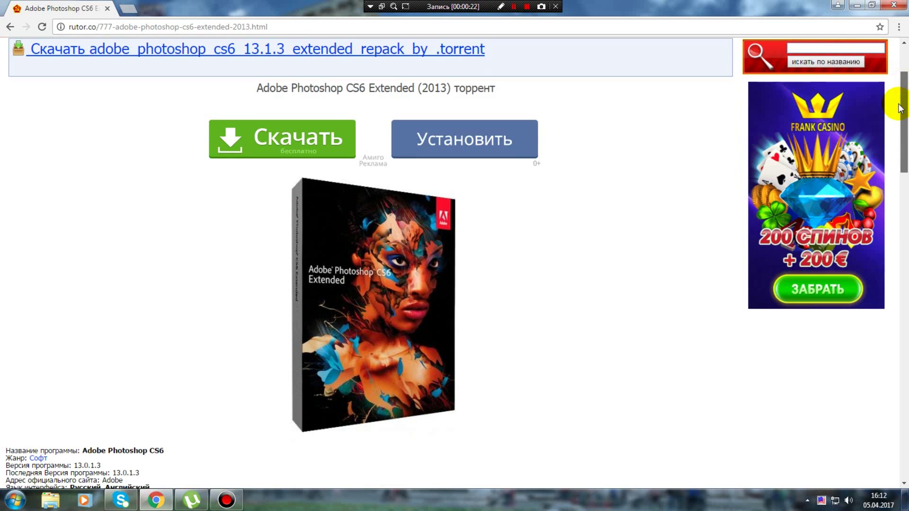
scroll(497, 354, "down", 6)
scroll(508, 353, "down", 6)
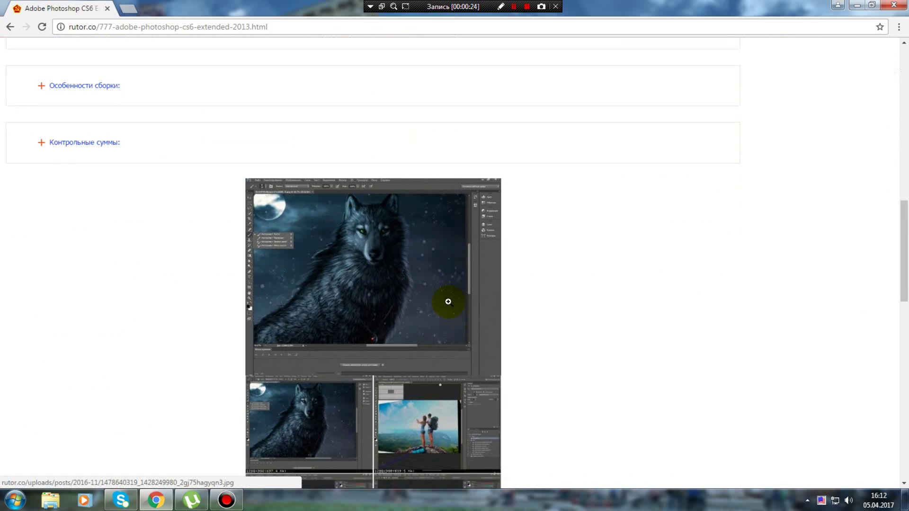
scroll(448, 301, "down", 6)
scroll(448, 302, "up", 6)
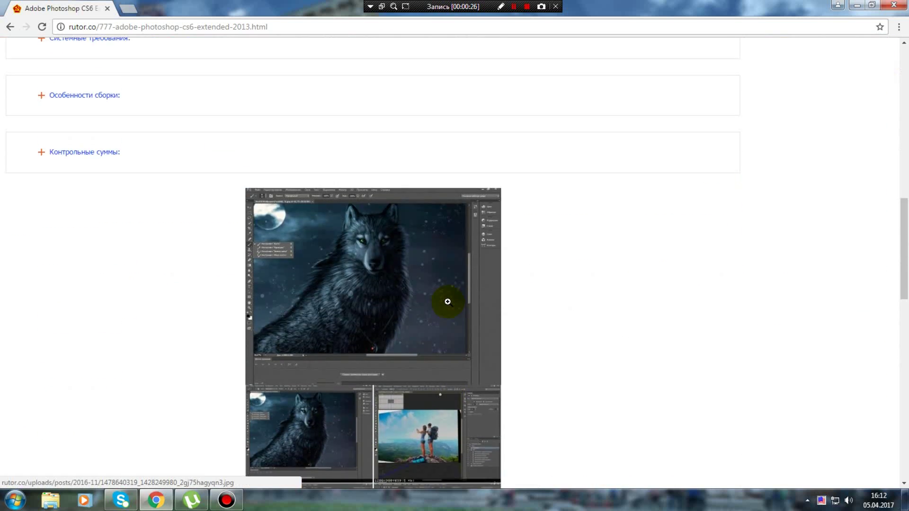
scroll(448, 302, "up", 5)
scroll(448, 302, "up", 5)
scroll(448, 301, "down", 6)
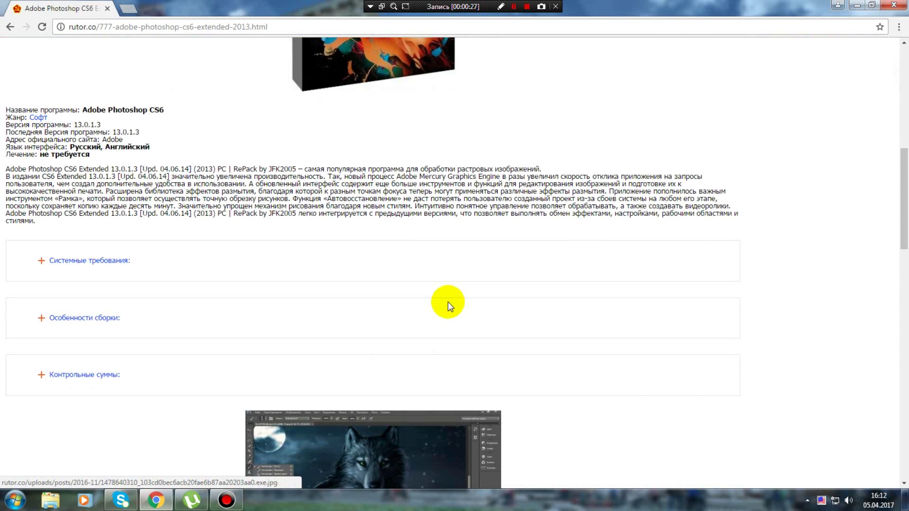
scroll(448, 302, "down", 6)
scroll(448, 302, "down", 6)
scroll(447, 301, "down", 6)
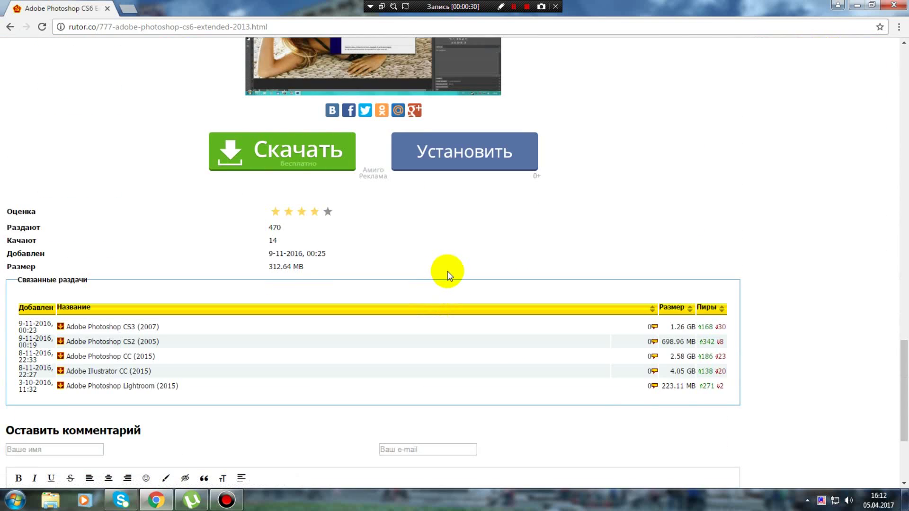
scroll(507, 248, "up", 6)
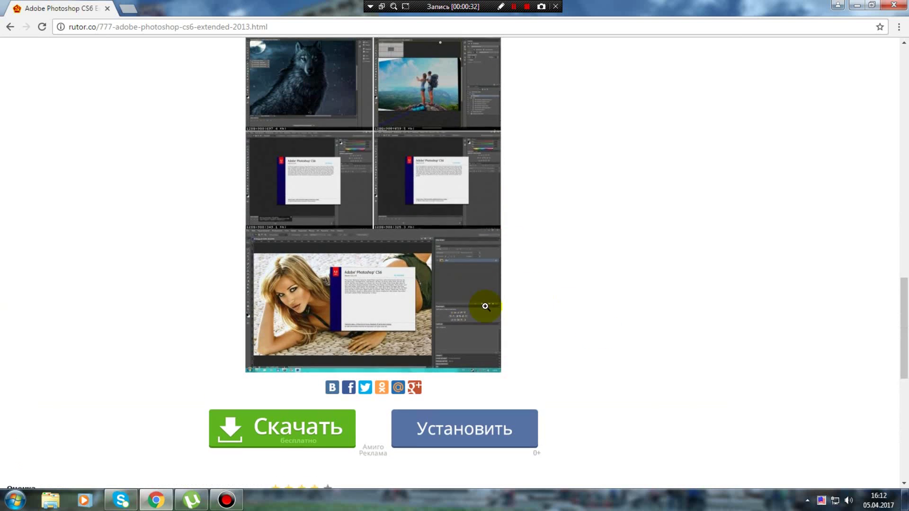
scroll(482, 263, "up", 2)
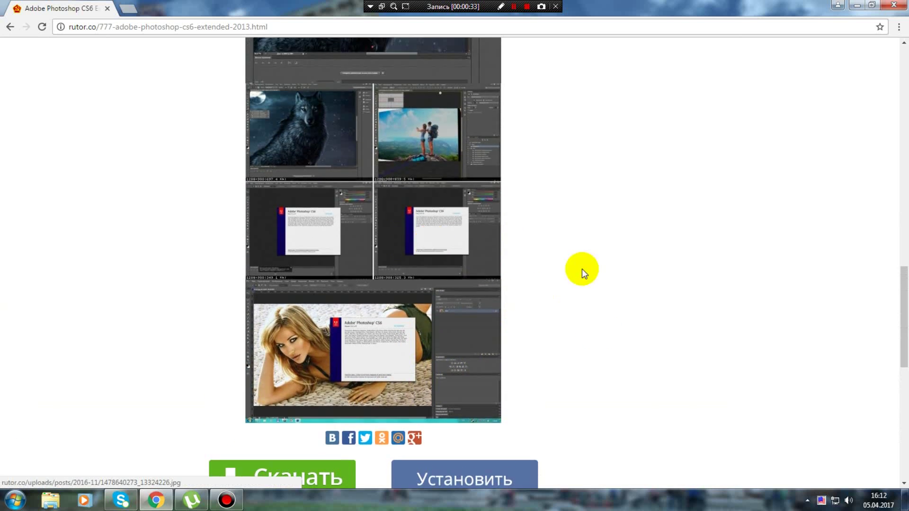
scroll(583, 270, "up", 3)
scroll(519, 306, "up", 4)
scroll(415, 204, "up", 6)
scroll(413, 203, "up", 2)
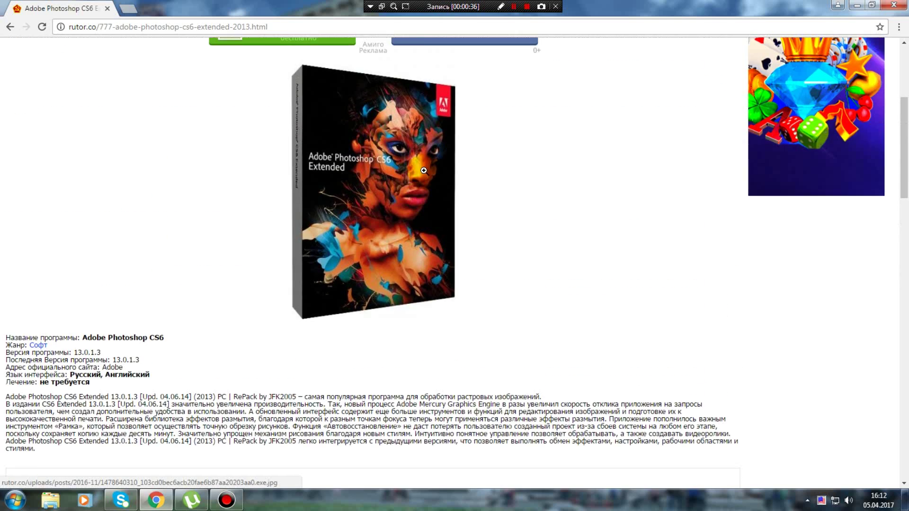
scroll(441, 236, "up", 4)
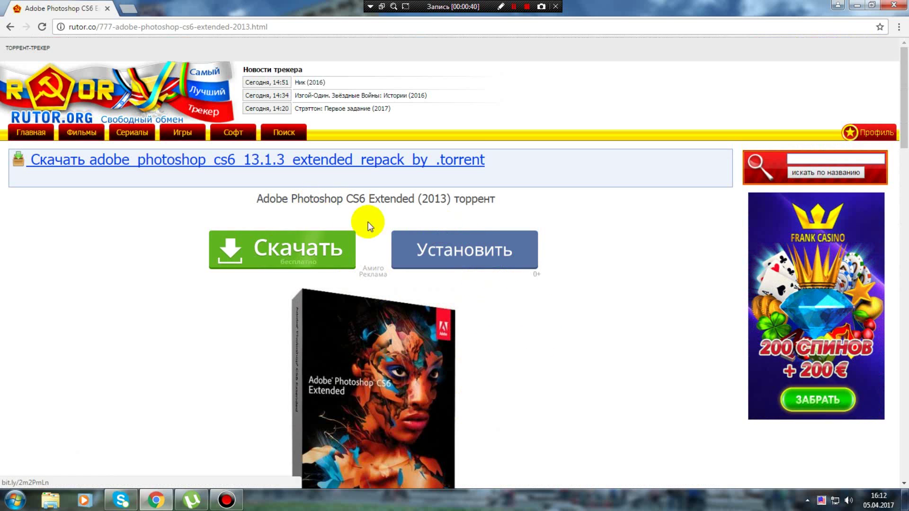
scroll(300, 283, "down", 5)
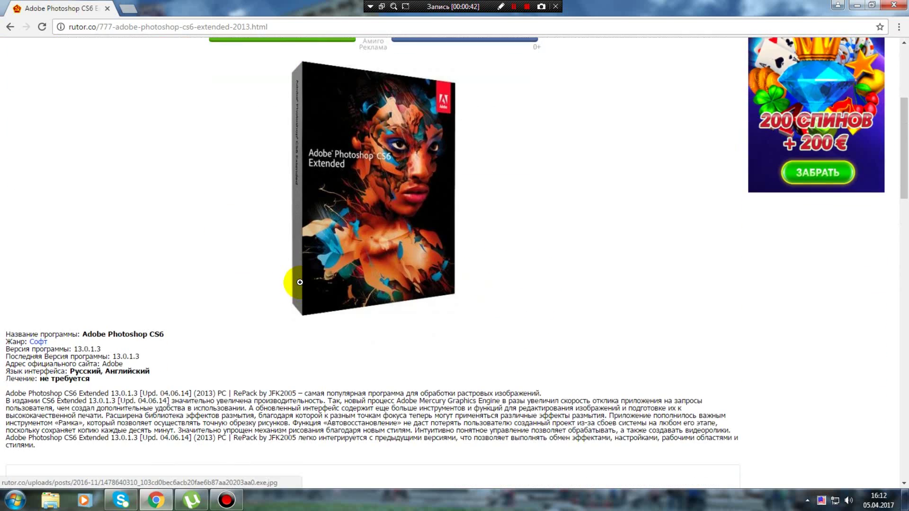
scroll(301, 292, "down", 7)
scroll(317, 284, "up", 5)
scroll(331, 251, "up", 4)
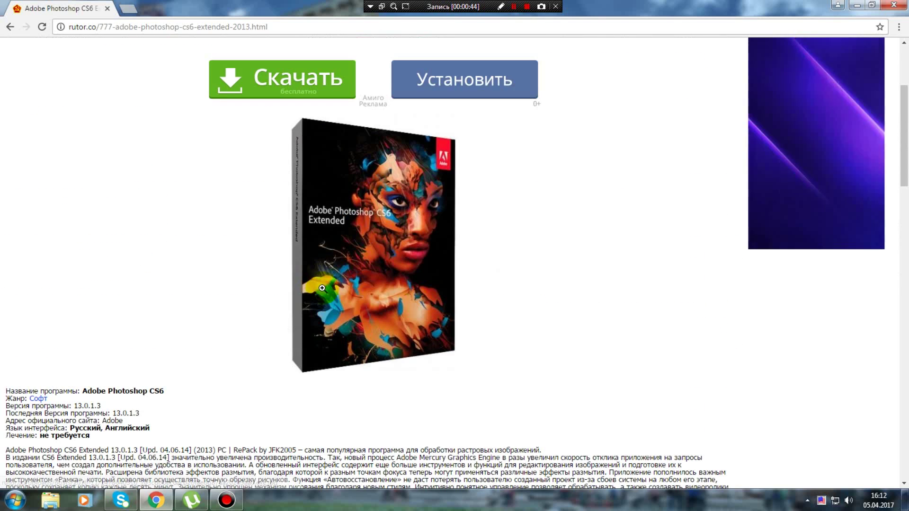
scroll(351, 218, "up", 4)
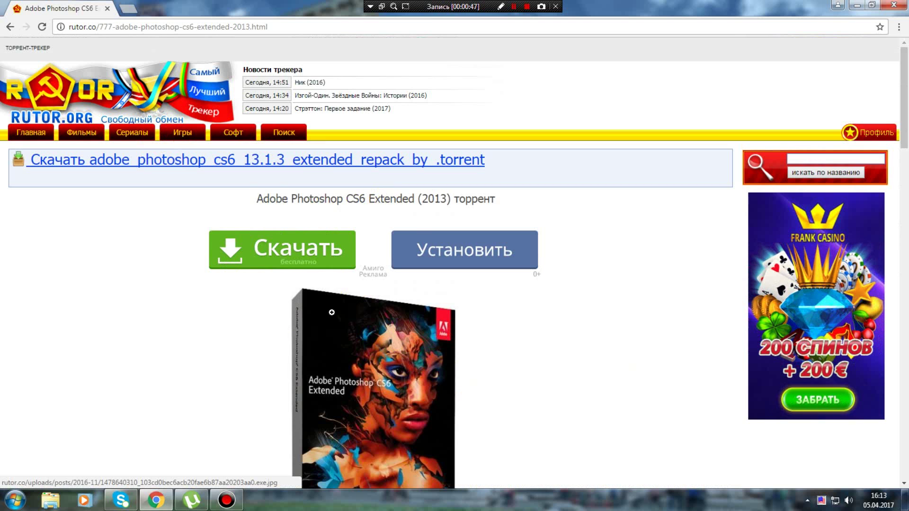
scroll(408, 346, "down", 4)
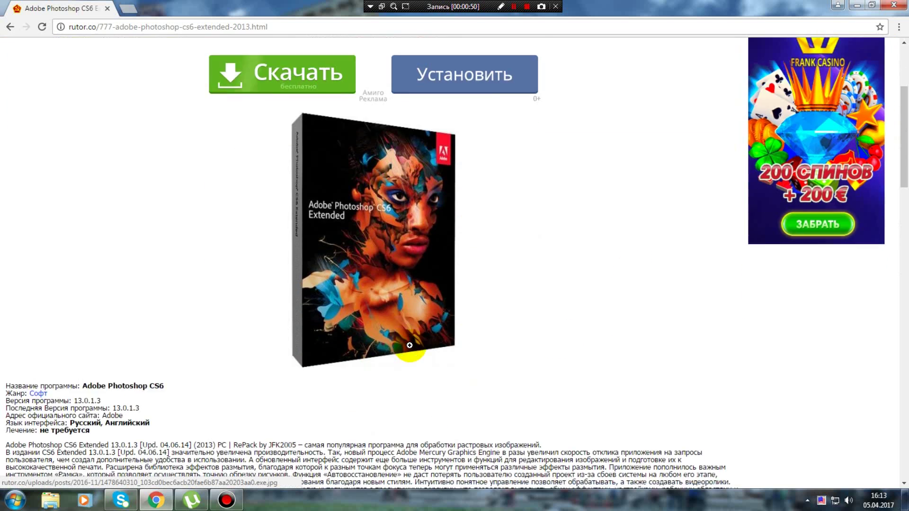
scroll(409, 346, "down", 6)
scroll(410, 345, "down", 10)
scroll(411, 346, "down", 6)
scroll(412, 347, "down", 4)
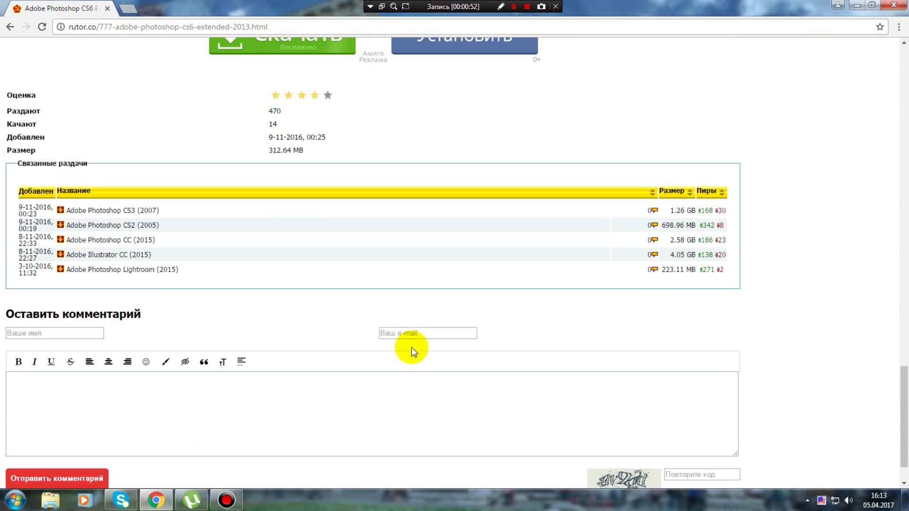
scroll(411, 348, "up", 6)
scroll(413, 347, "up", 4)
scroll(413, 346, "up", 4)
scroll(359, 263, "up", 4)
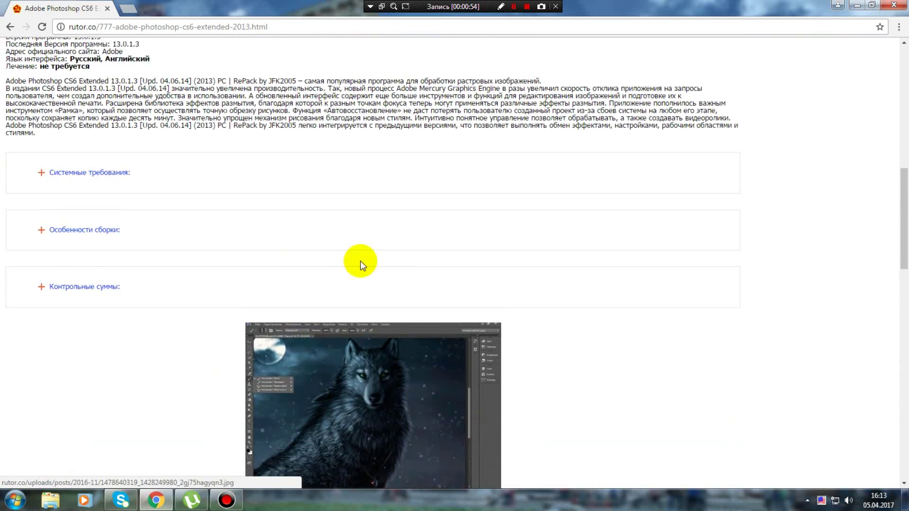
scroll(163, 197, "up", 5)
scroll(353, 279, "up", 2)
scroll(353, 280, "up", 4)
scroll(412, 248, "up", 1)
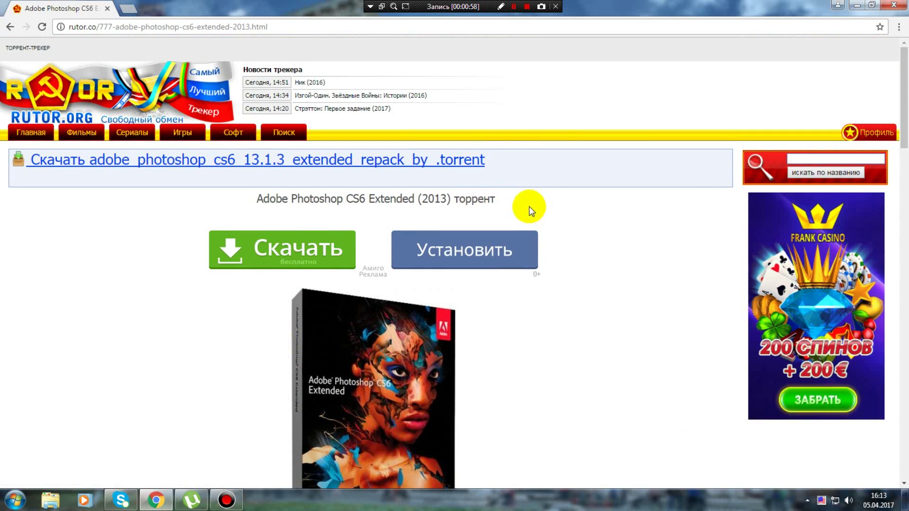
Briefly bring up uTorrent, then hide it and return to the web page
left_click(192, 500)
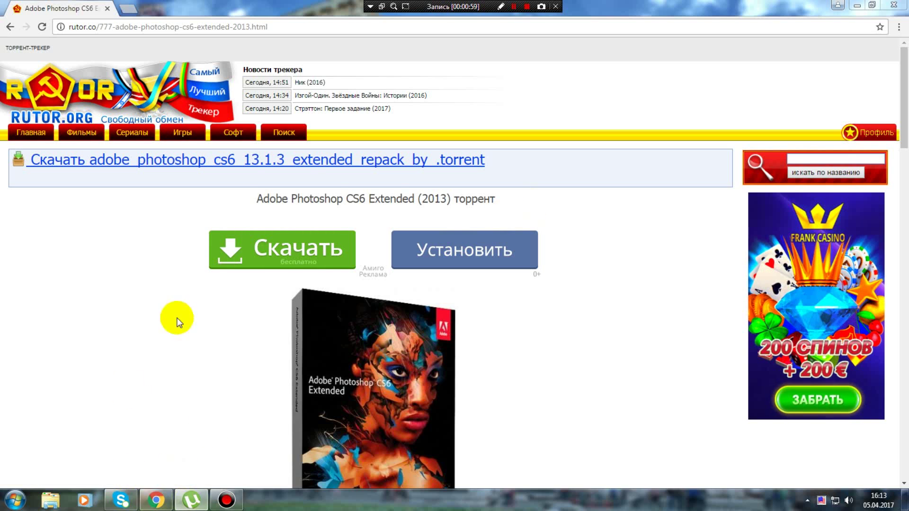
left_click(786, 112)
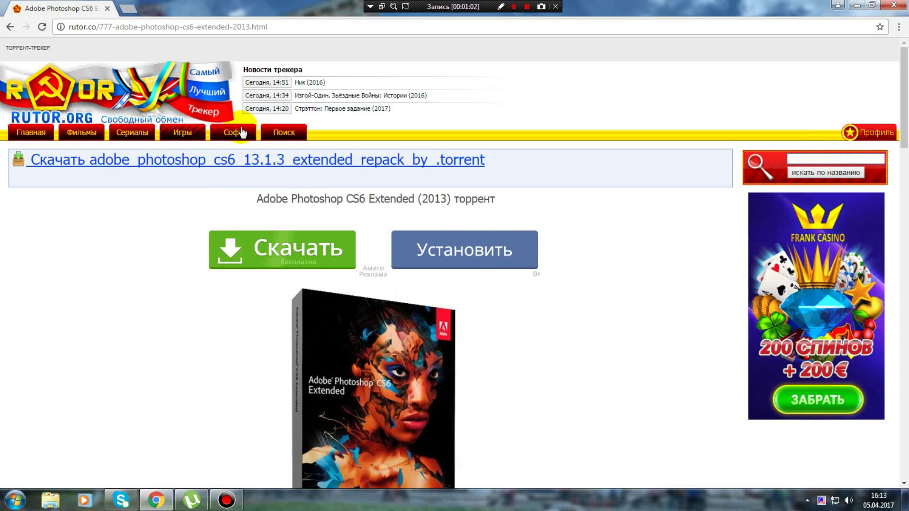
scroll(290, 178, "down", 5)
scroll(291, 177, "up", 5)
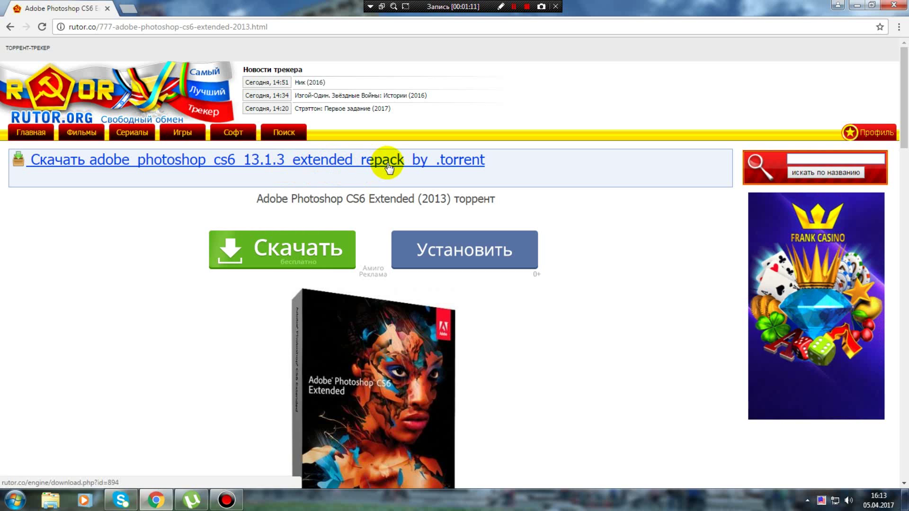
Download the Photoshop CS6 torrent, open it in uTorrent and dismiss the duplicate-torrent warning
left_click(388, 167)
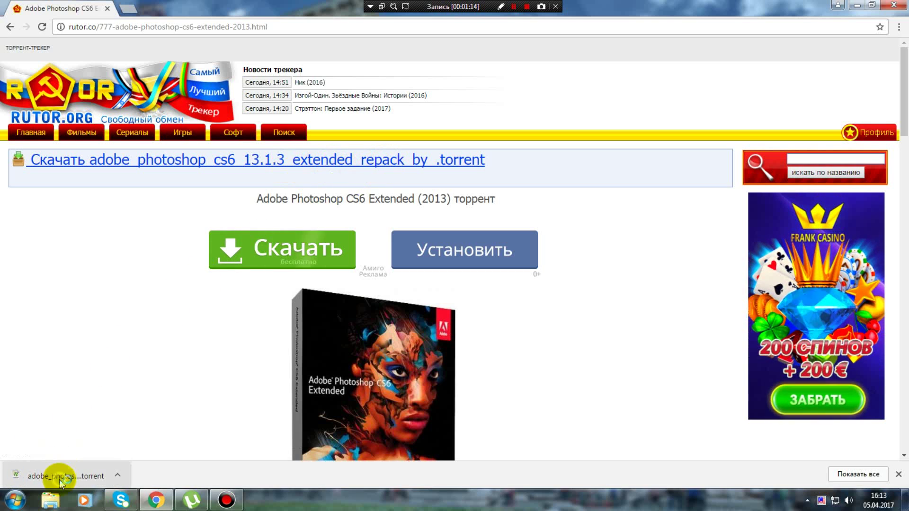
left_click(58, 479)
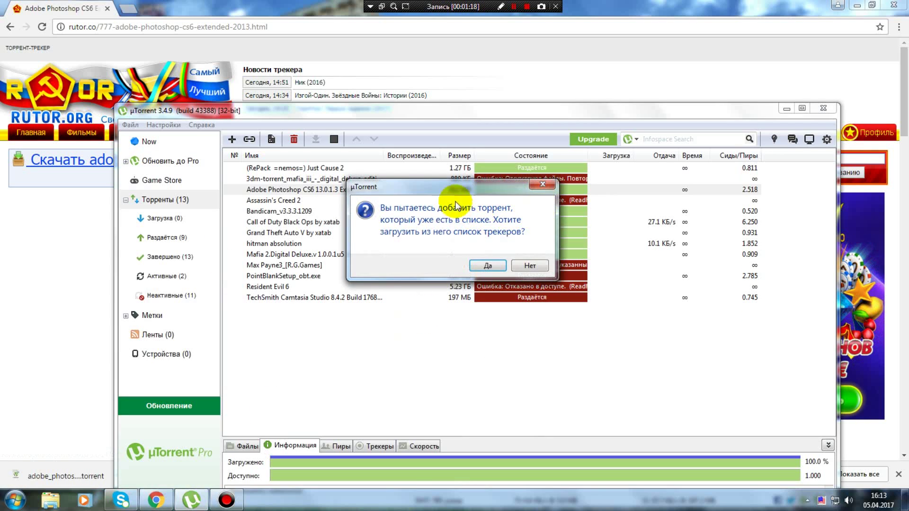
left_click_drag(417, 186, 387, 226)
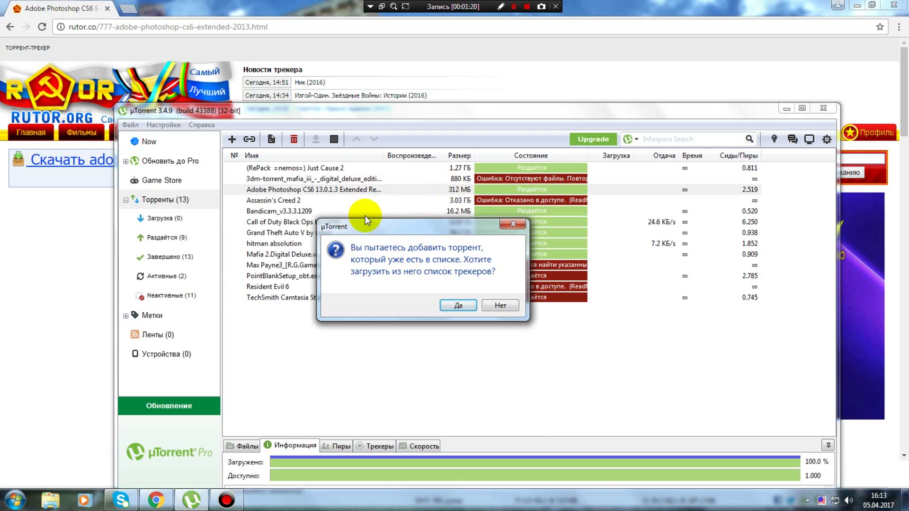
left_click(501, 224)
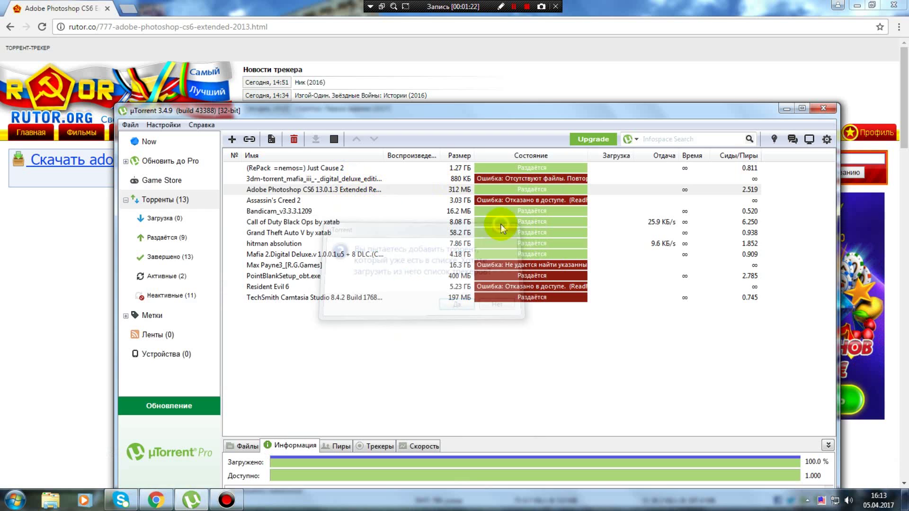
left_click(786, 107)
left_click(769, 95)
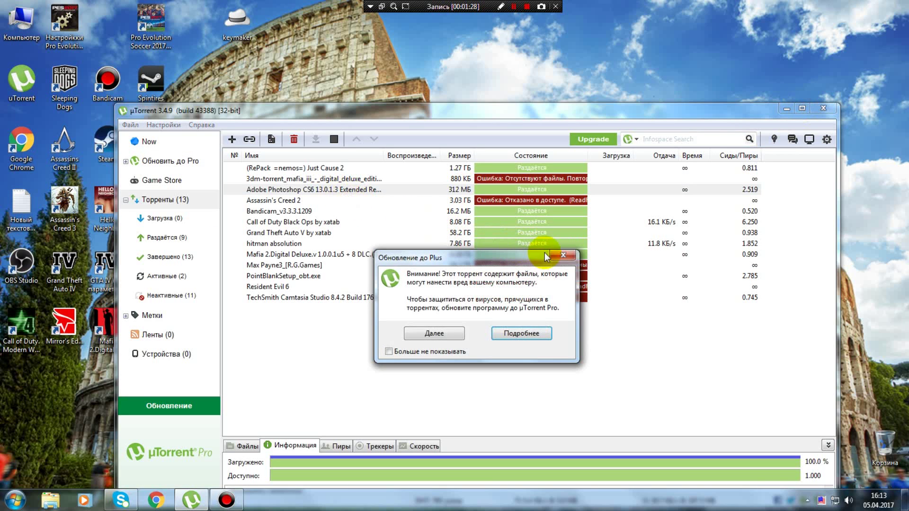
Dismiss the upgrade warning and run the Photoshop CS6 installer from the torrent folder
left_click(581, 251)
double_click(270, 190)
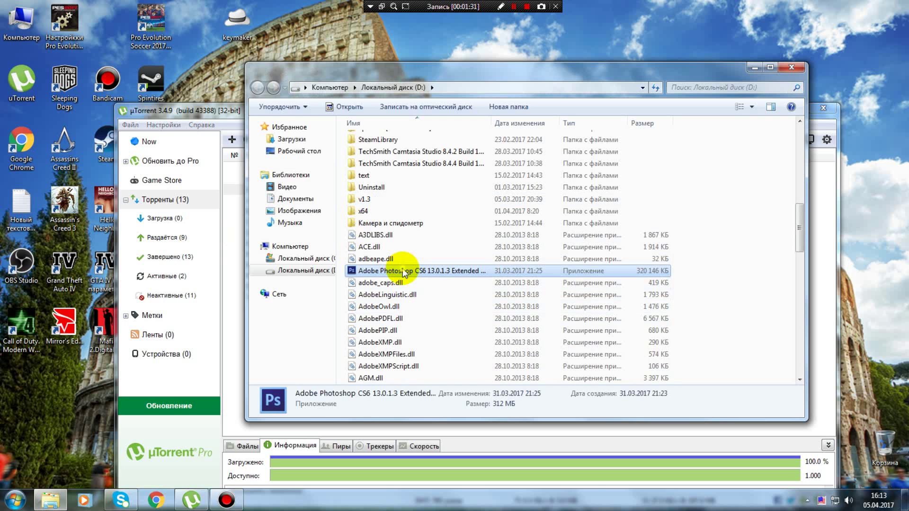
double_click(404, 273)
left_click(480, 252)
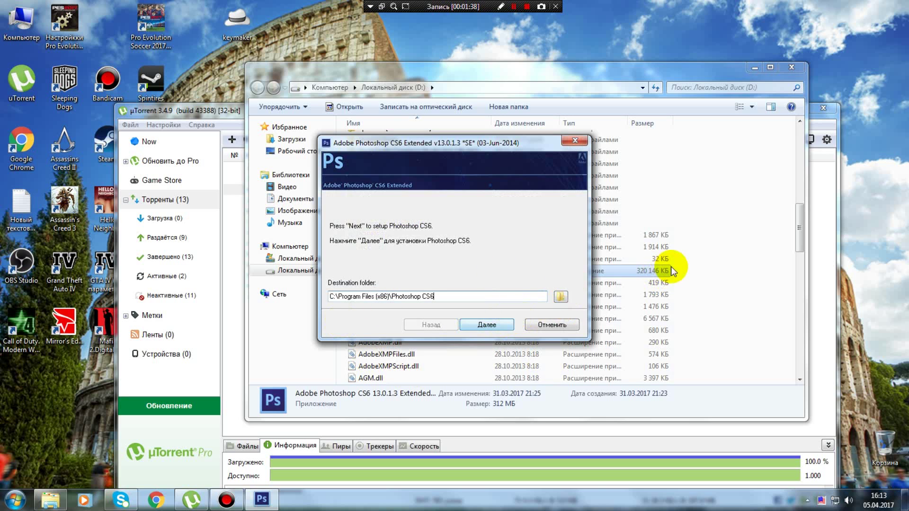
Cancel the Photoshop setup, close the drive D: folder and hide uTorrent
left_click(576, 141)
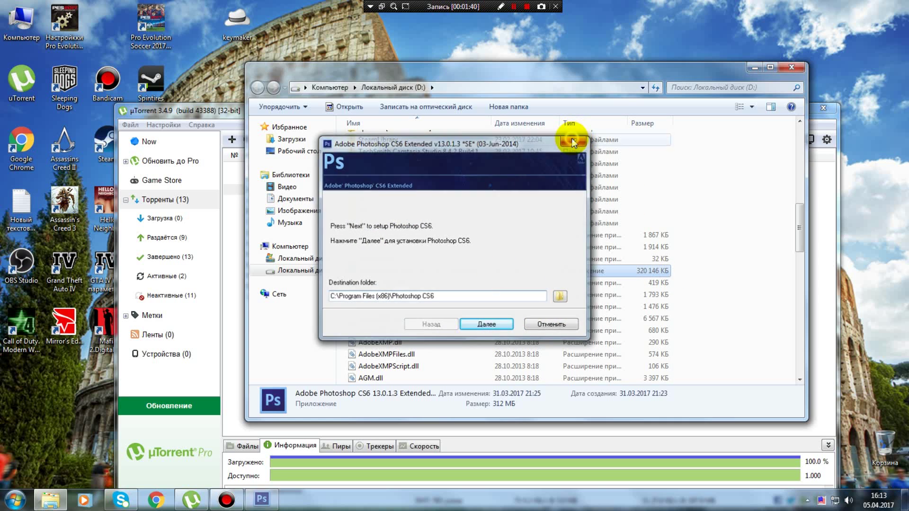
left_click(792, 70)
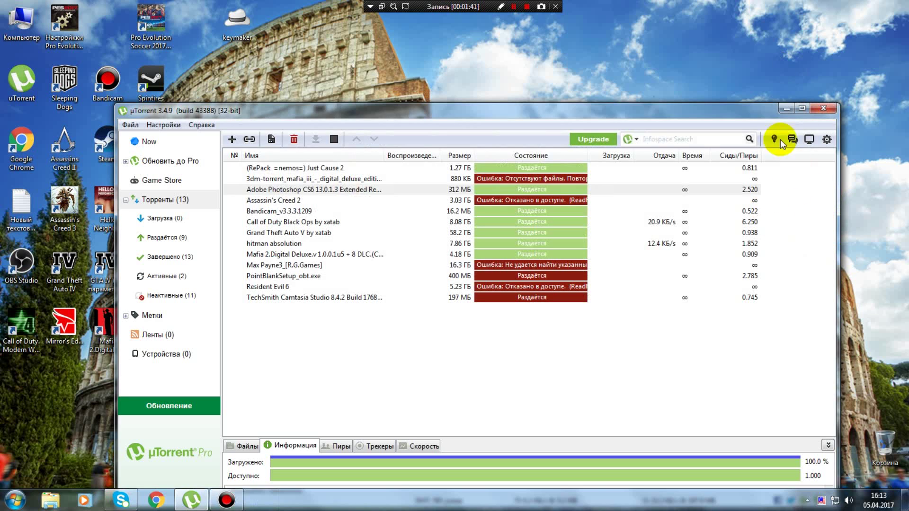
left_click(783, 111)
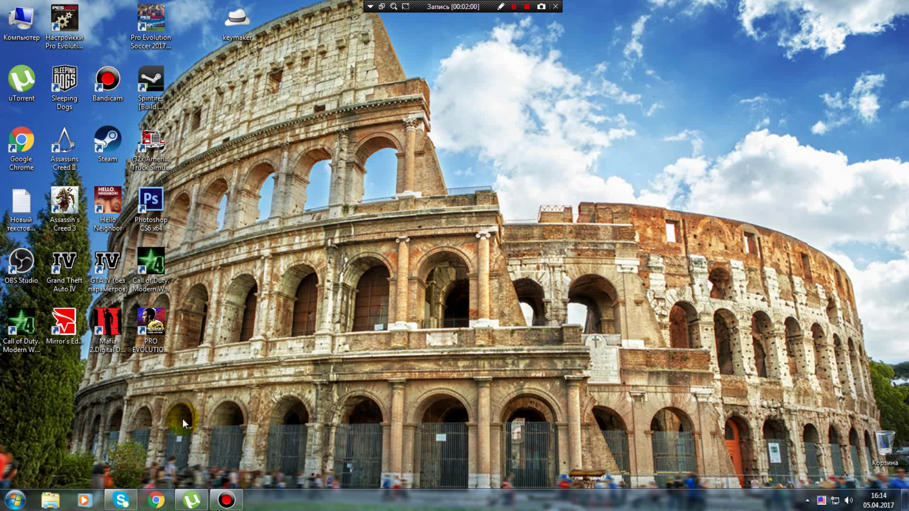
Launch Chrome and open the saved faysbook search bookmark
double_click(151, 274)
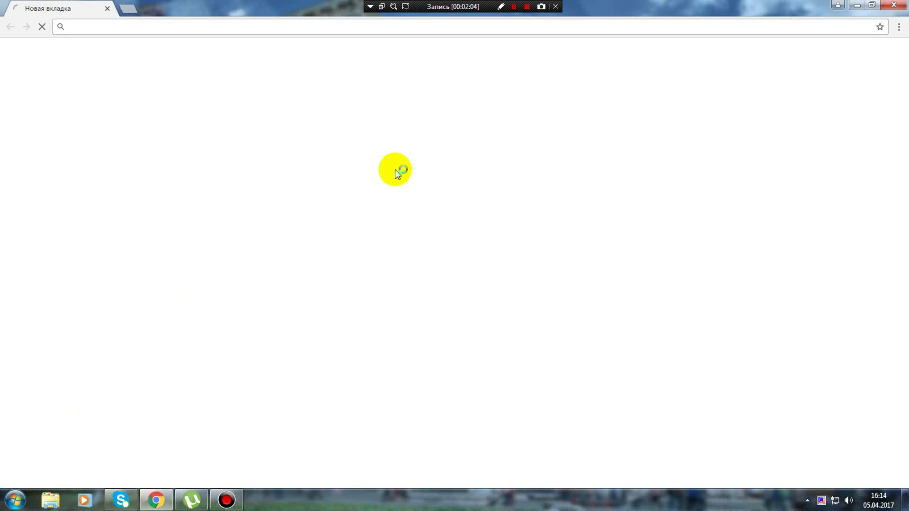
left_click(899, 27)
mouse_move(714, 114)
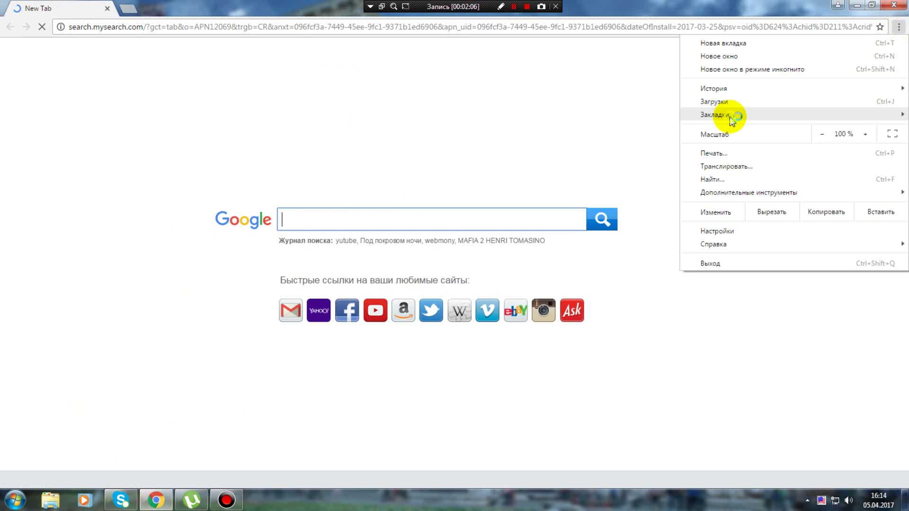
left_click(319, 324)
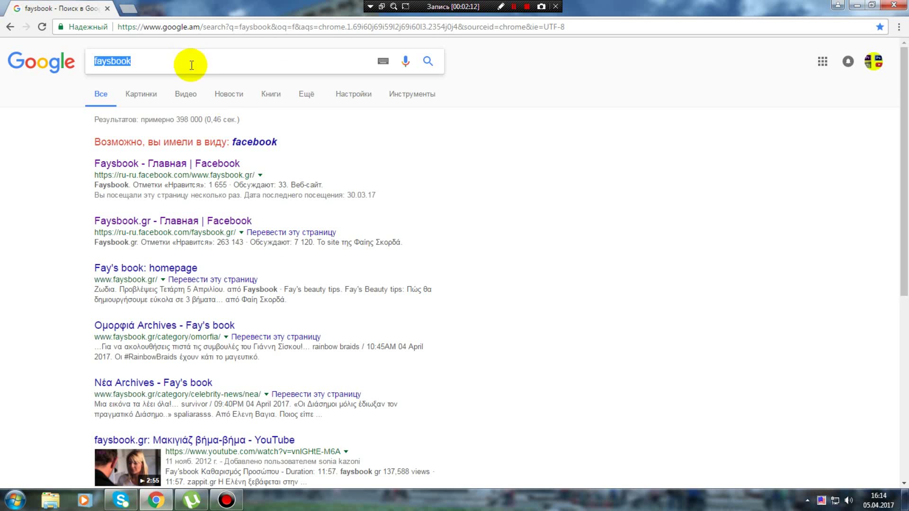
Search Google for 'GTA 5', then replace the query with 'PHOTO'
left_click(230, 98)
type("G")
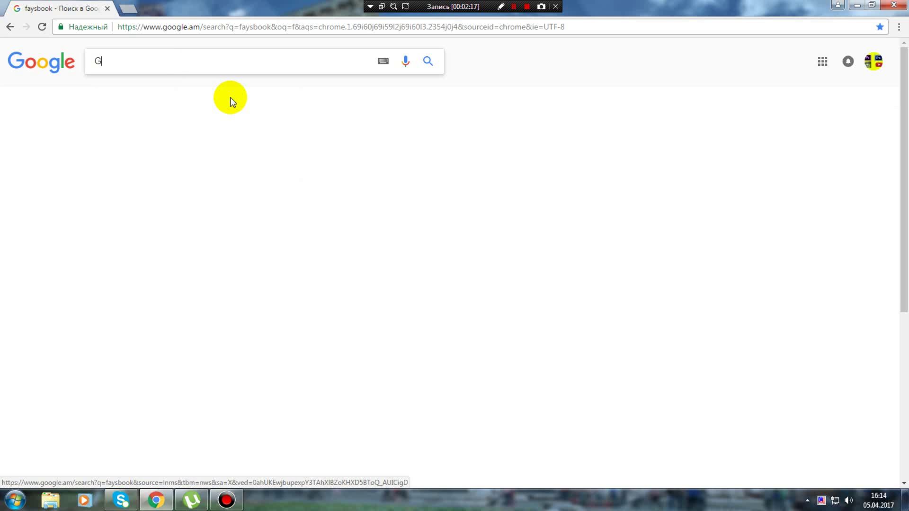
type("TA 5")
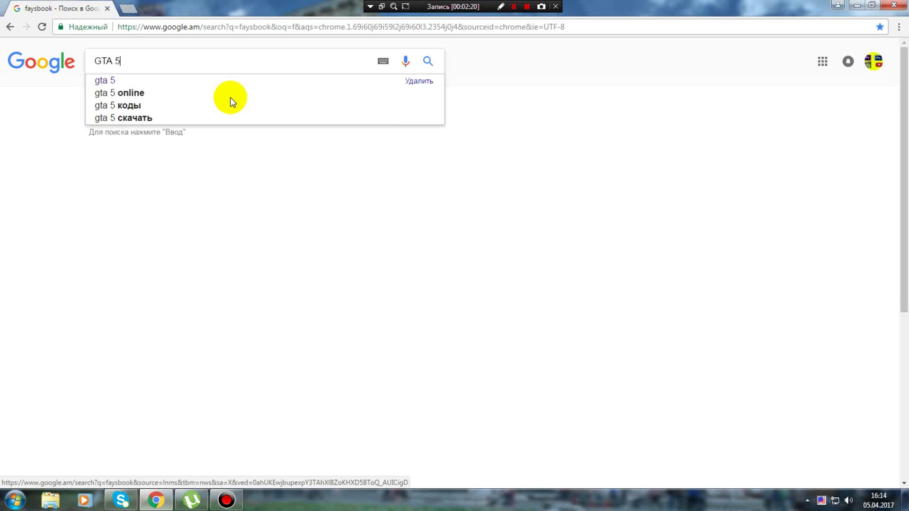
key("Return")
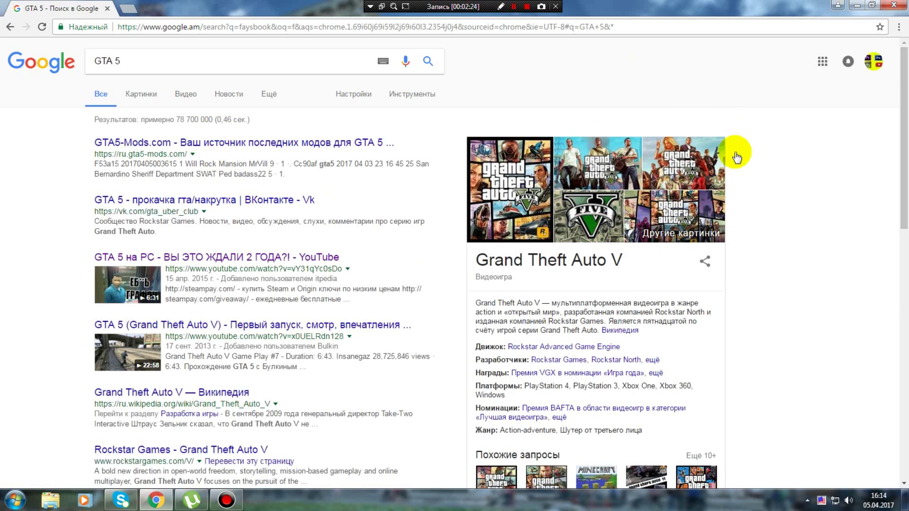
double_click(148, 62)
type("PHOTO")
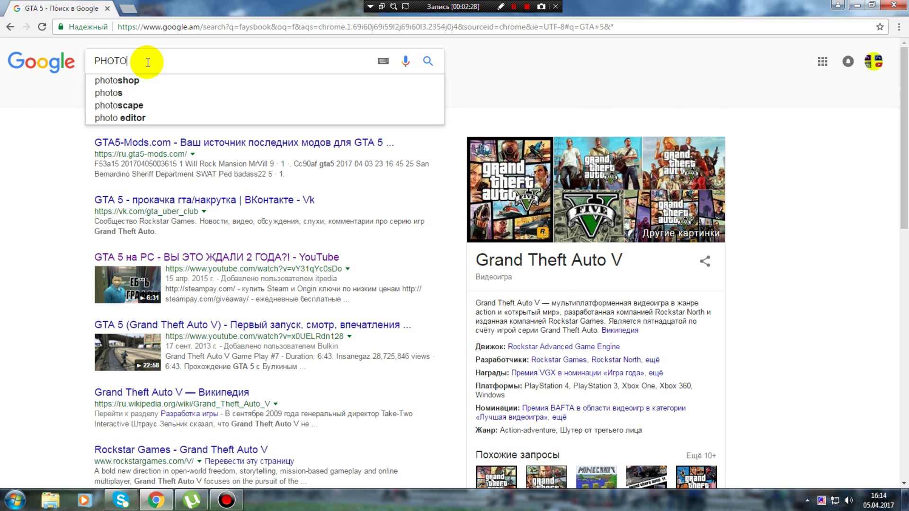
key("Return")
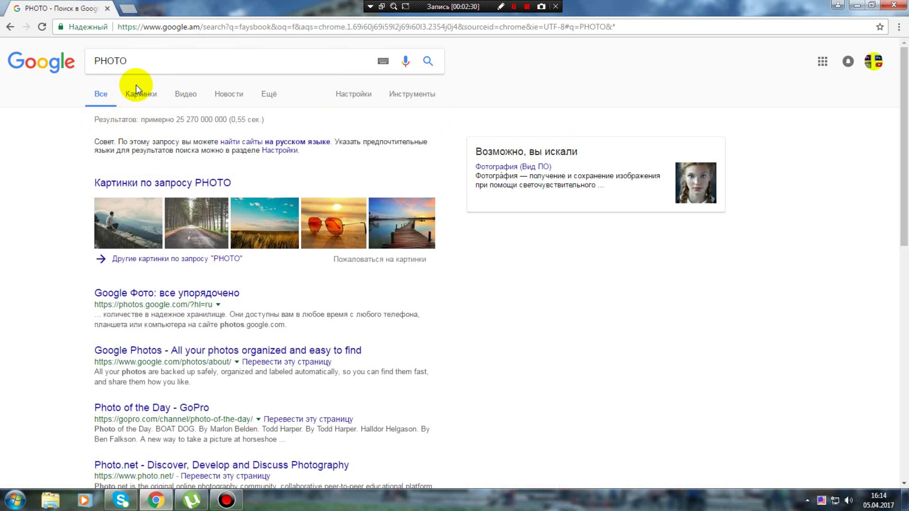
Preview the Pixabay grass-and-lake photo from the PHOTO image results in a restored-down Chrome window
left_click(151, 95)
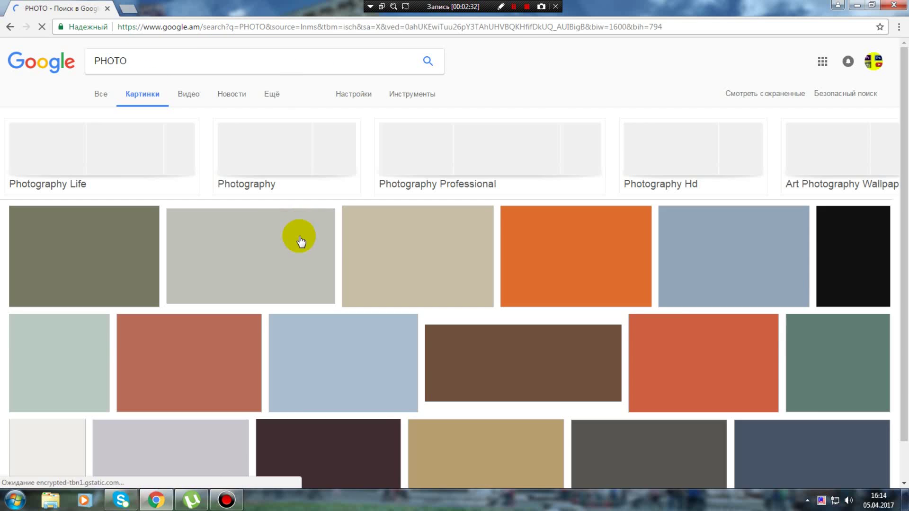
scroll(205, 328, "down", 3)
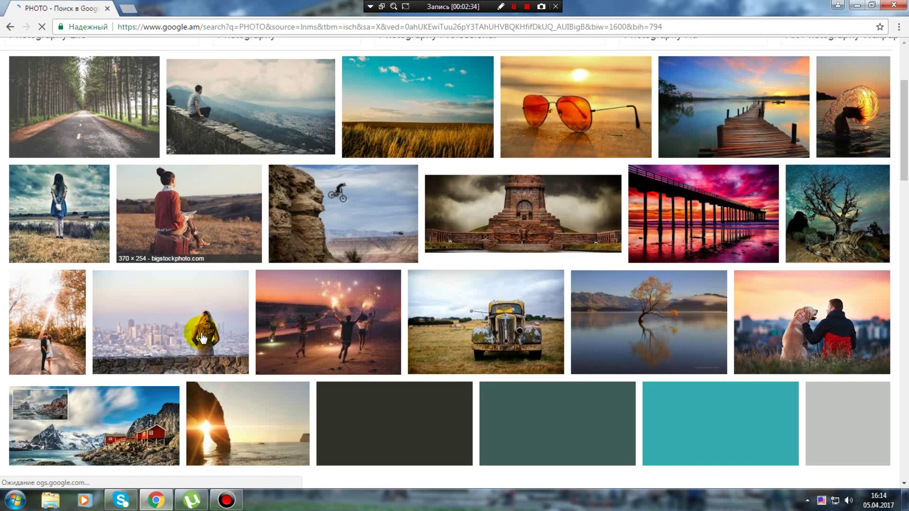
scroll(203, 333, "down", 4)
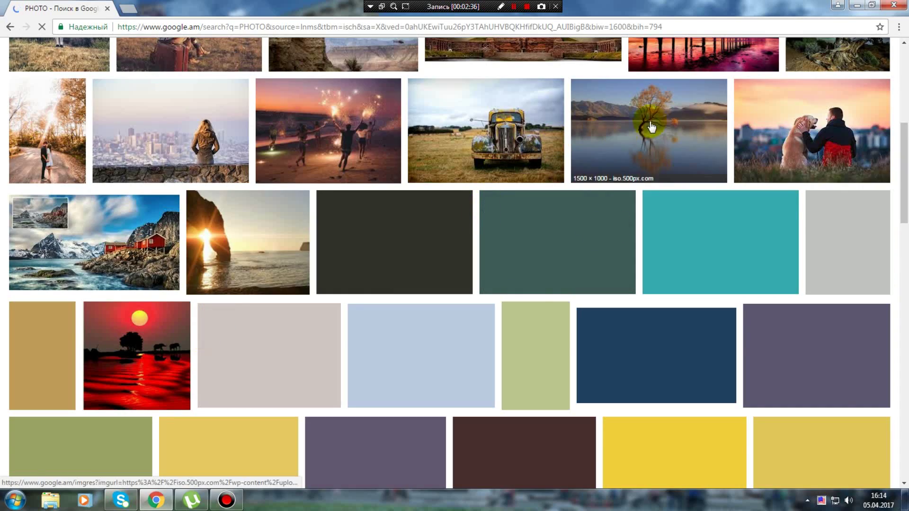
scroll(521, 284, "down", 5)
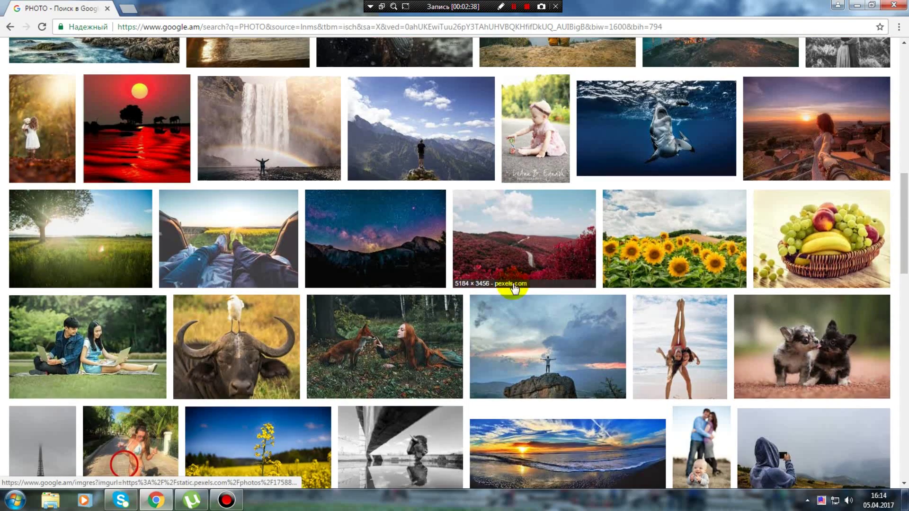
scroll(381, 186, "down", 5)
scroll(379, 187, "down", 2)
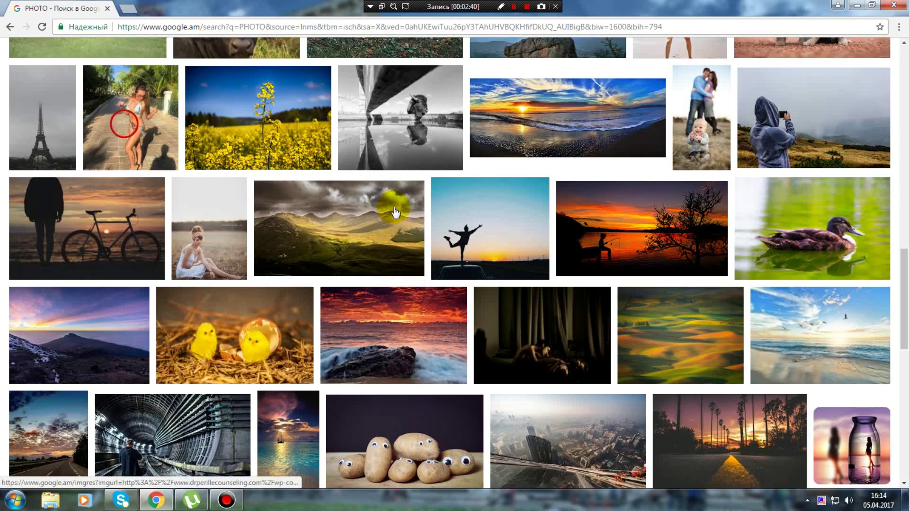
scroll(382, 179, "down", 5)
scroll(426, 248, "down", 5)
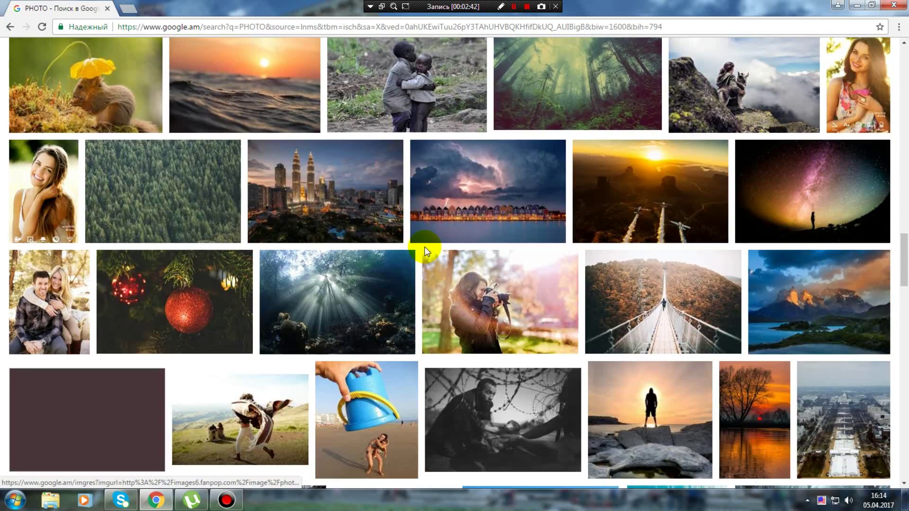
scroll(436, 240, "down", 2)
scroll(473, 193, "down", 6)
scroll(472, 193, "down", 5)
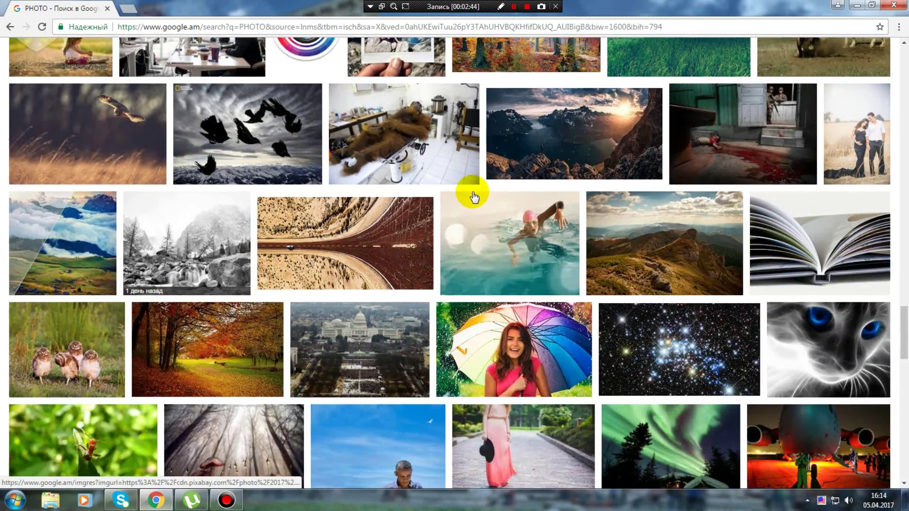
scroll(483, 219, "up", 1)
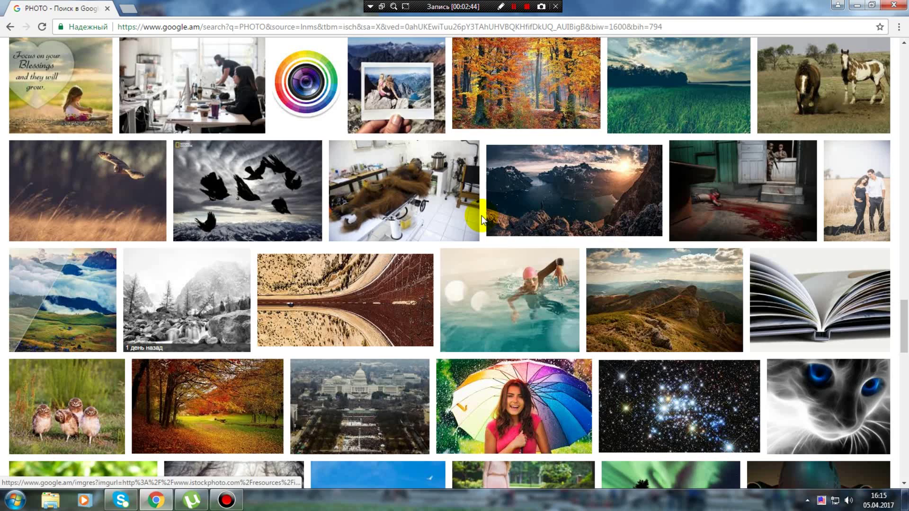
left_click(733, 90)
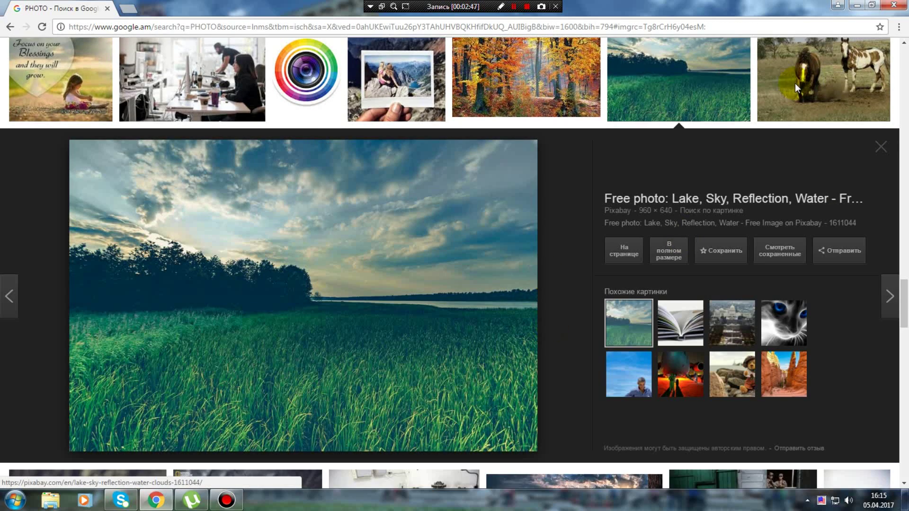
left_click(872, 4)
Save the lake photo to the desktop by dragging it there, then close Chrome
scroll(604, 230, "down", 4)
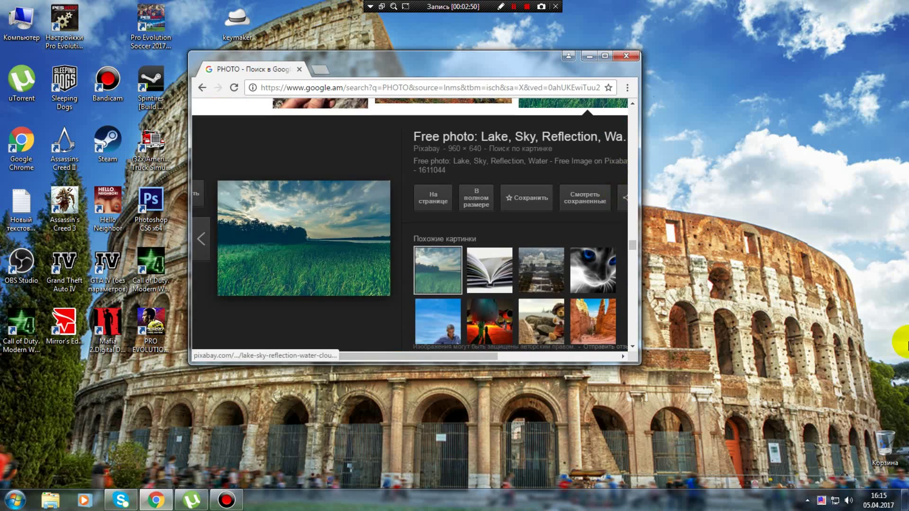
mouse_move(327, 248)
left_mouse_down()
mouse_move(355, 226)
mouse_move(816, 175)
left_mouse_up()
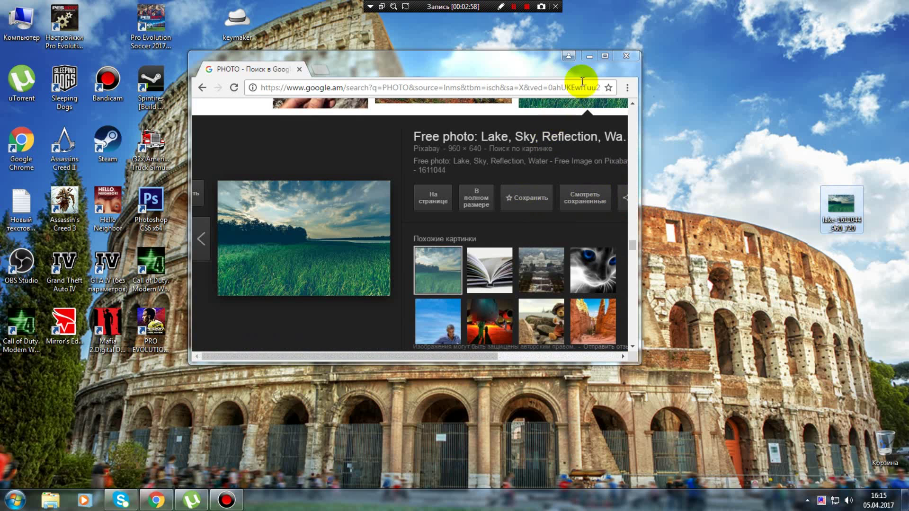
left_click(625, 54)
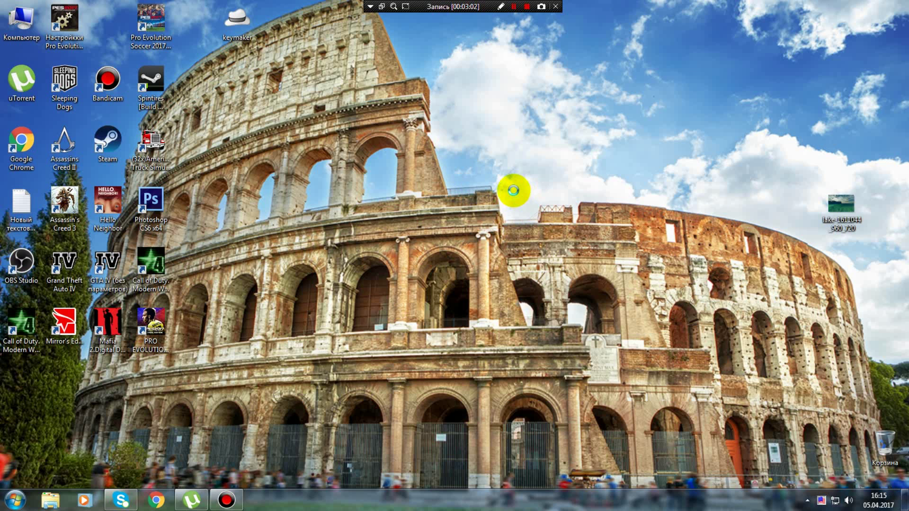
Refresh the desktop and launch Photoshop CS6
right_click(432, 147)
left_click(498, 183)
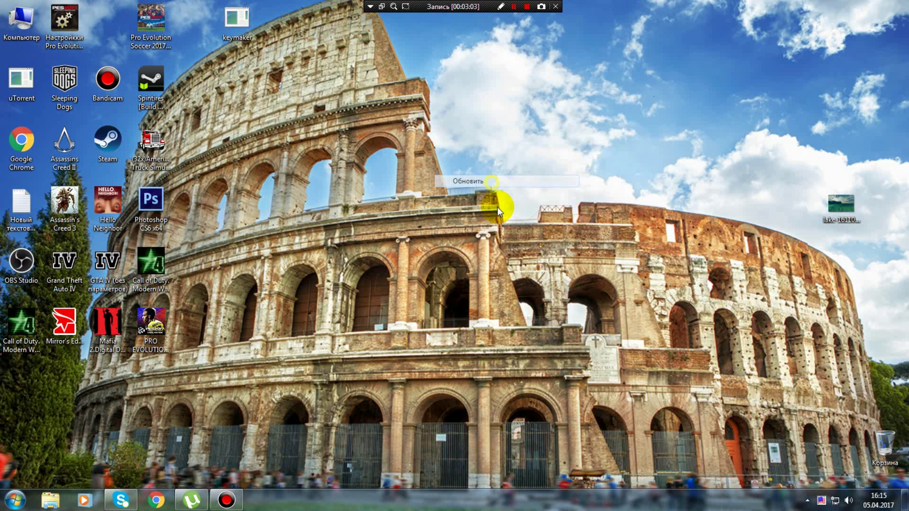
double_click(152, 212)
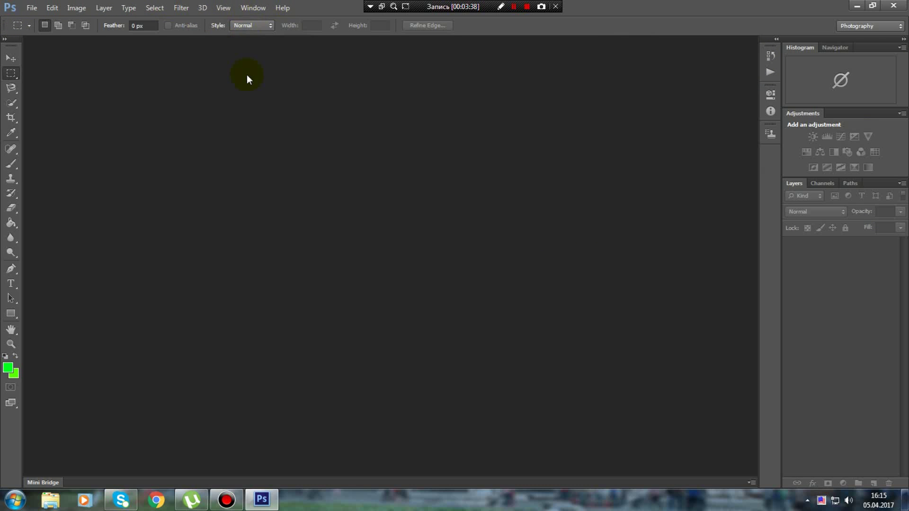
Return the Photoshop window to full screen and select the Move tool
left_click(877, 4)
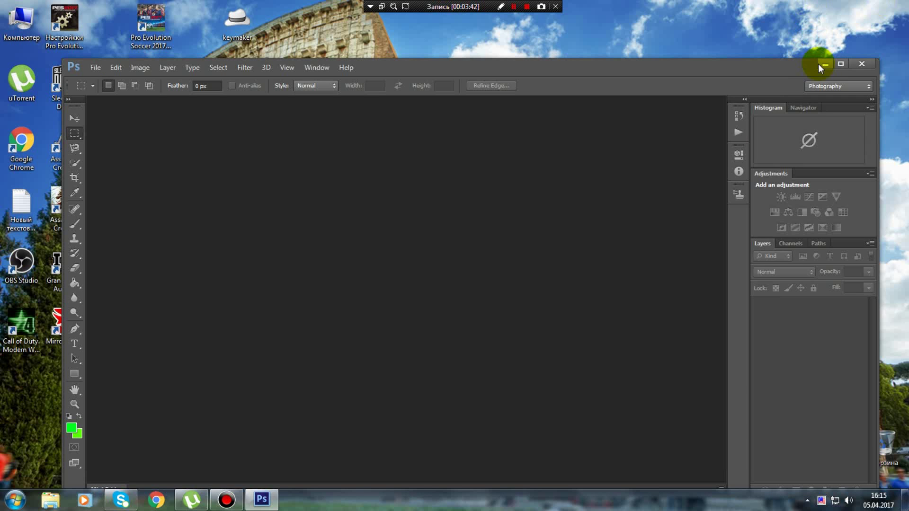
left_click(834, 61)
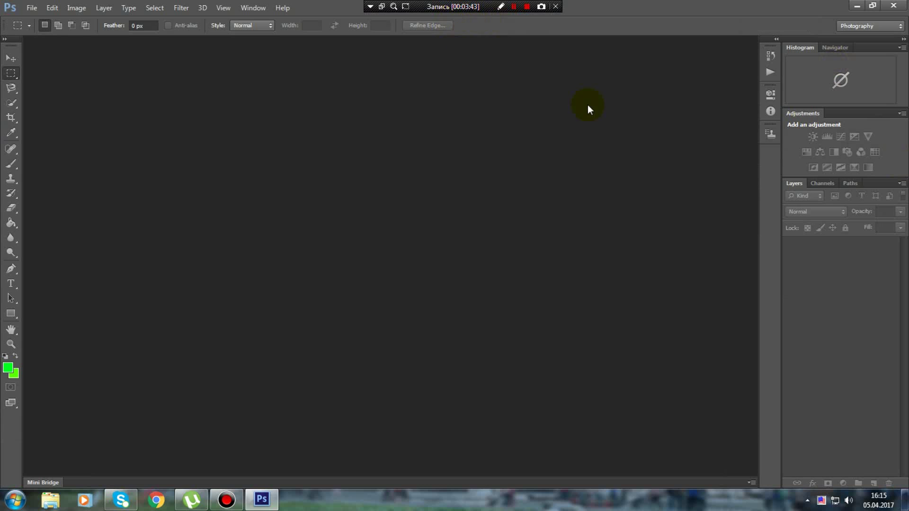
left_click(873, 5)
left_click(836, 67)
left_click(11, 283)
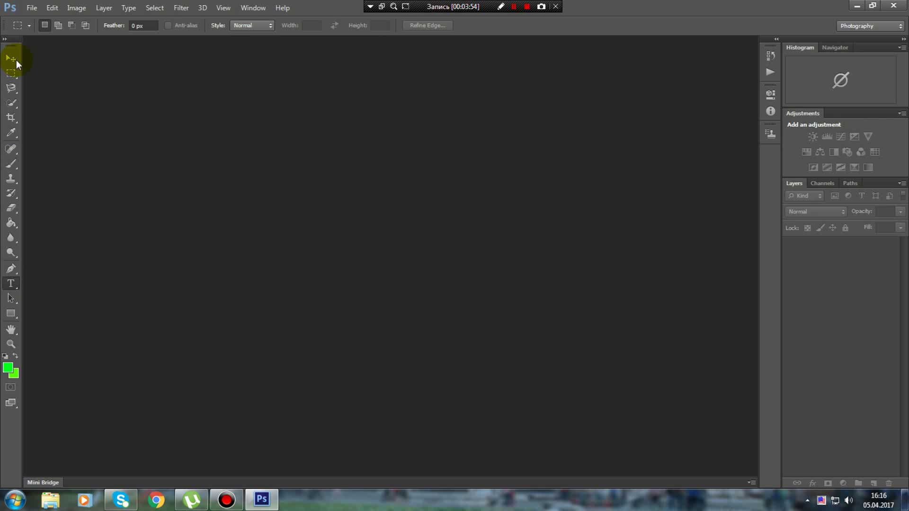
left_click(14, 59)
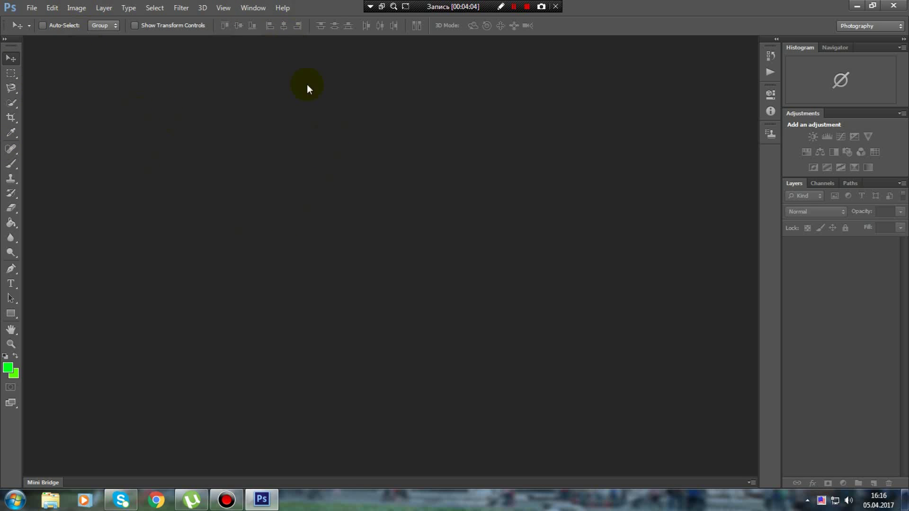
left_click(34, 10)
Create a new document from the Photo (Landscape 2 x 3) preset and dock it as a tab
left_click(40, 20)
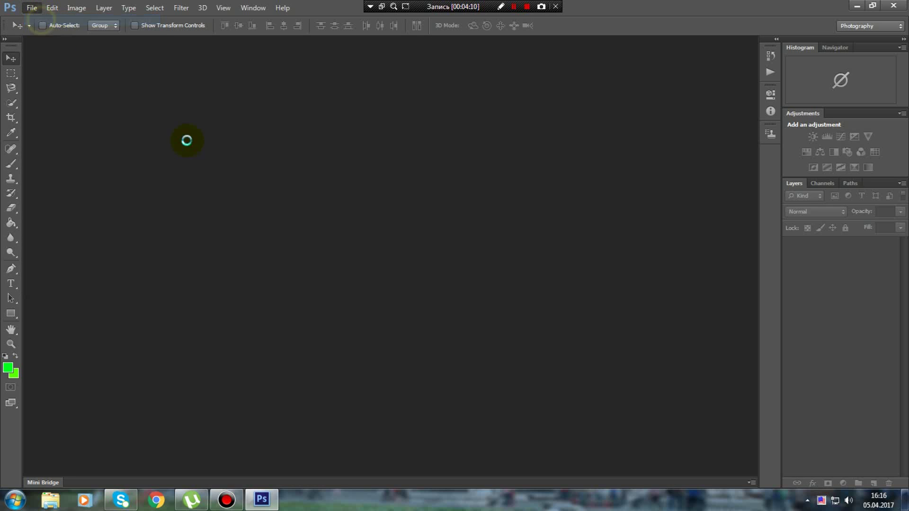
left_click(358, 133)
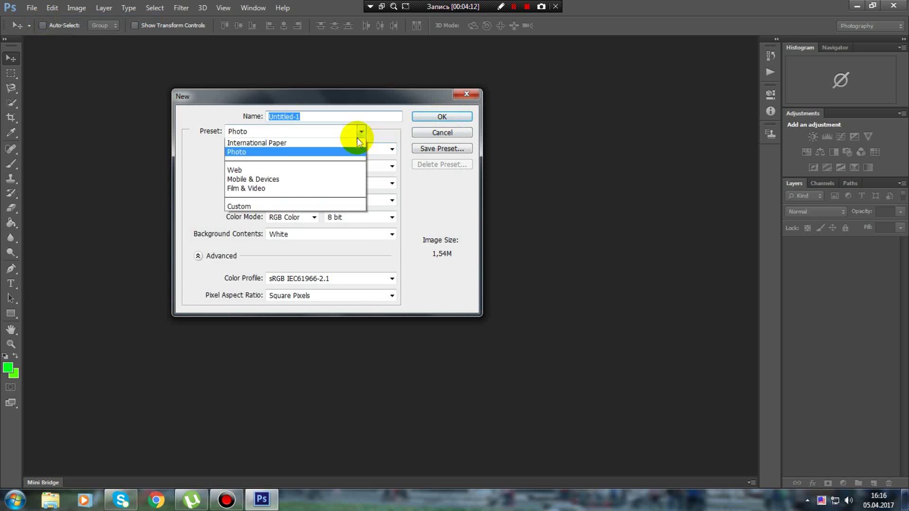
left_click(234, 204)
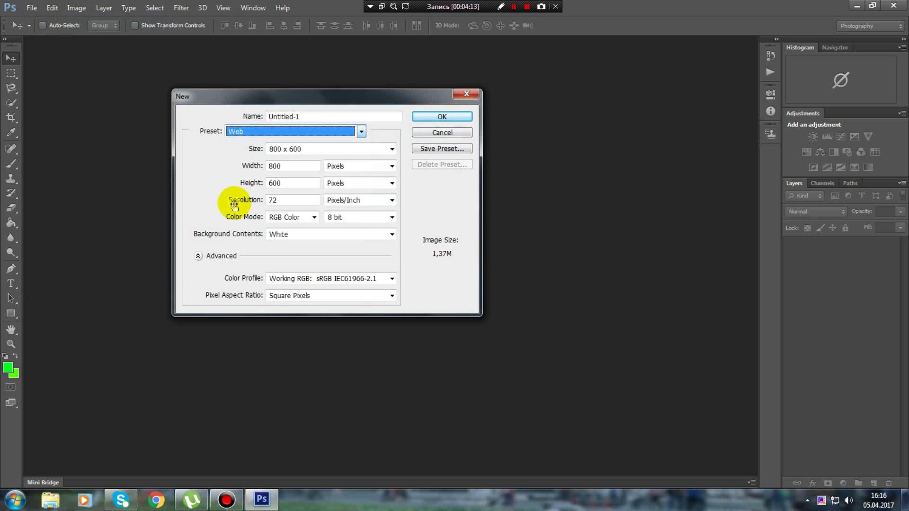
left_click(361, 131)
left_click(249, 190)
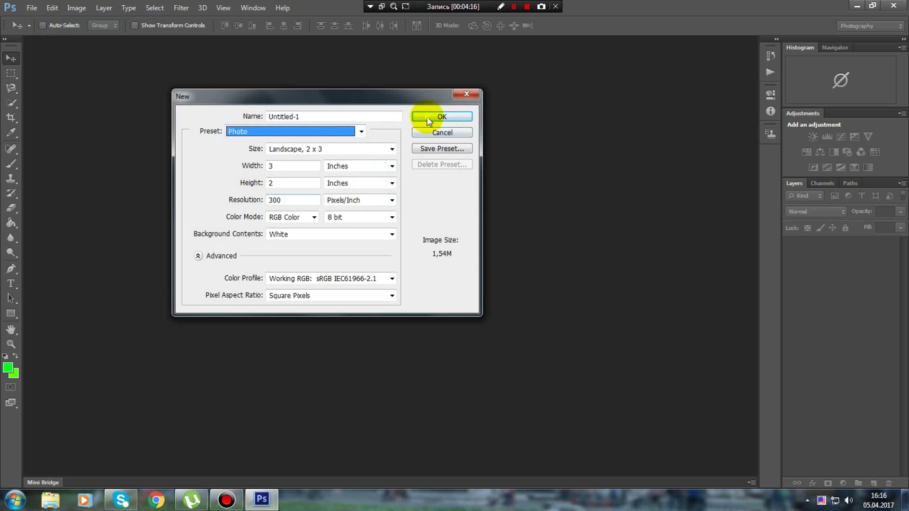
left_click(440, 117)
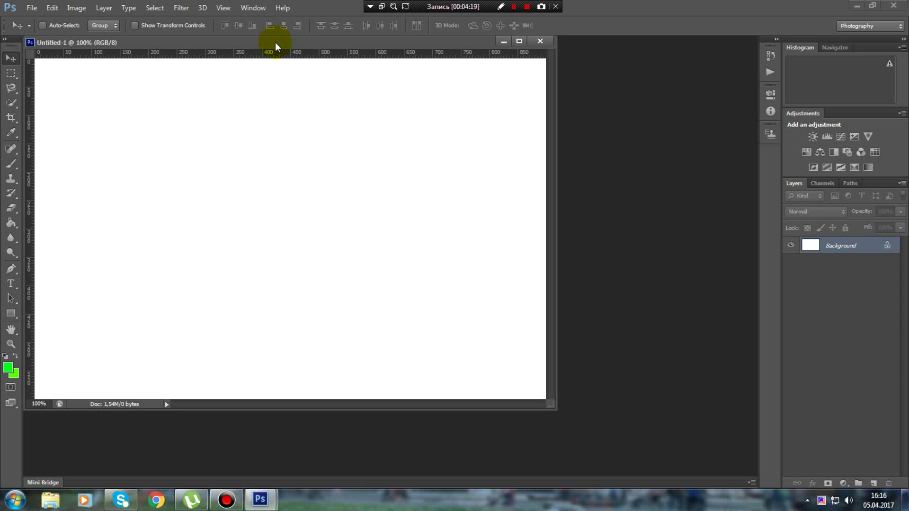
left_click_drag(276, 43, 371, 40)
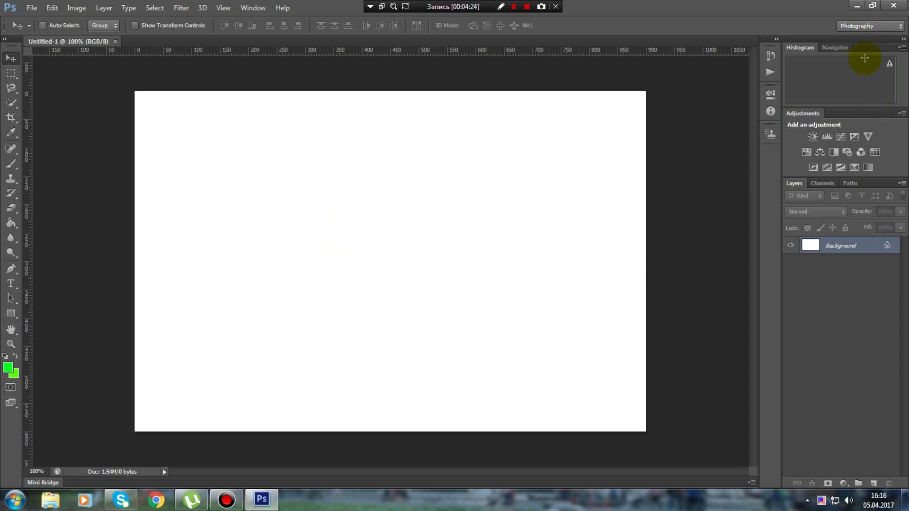
Drag the lake-1611044_960_720 image from the desktop onto the canvas, adjust its height and commit
left_click(867, 8)
left_click_drag(702, 69, 681, 312)
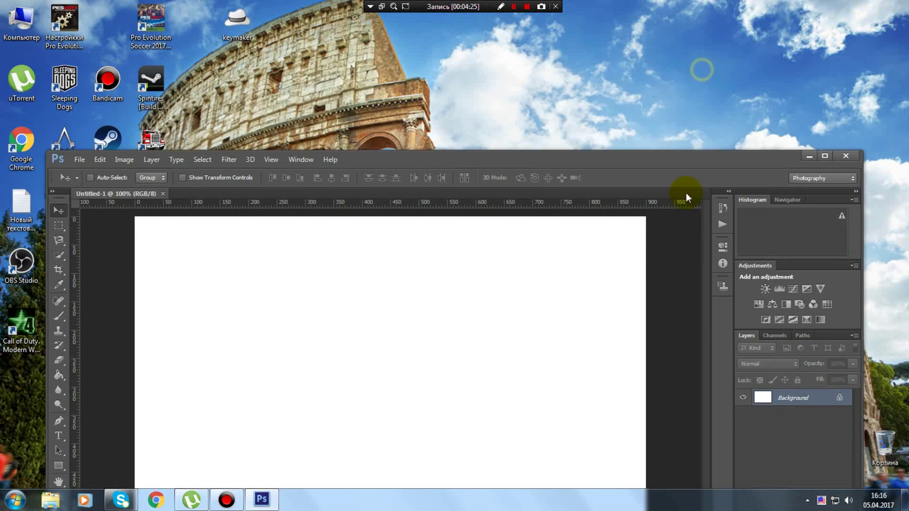
left_click_drag(841, 204, 569, 384)
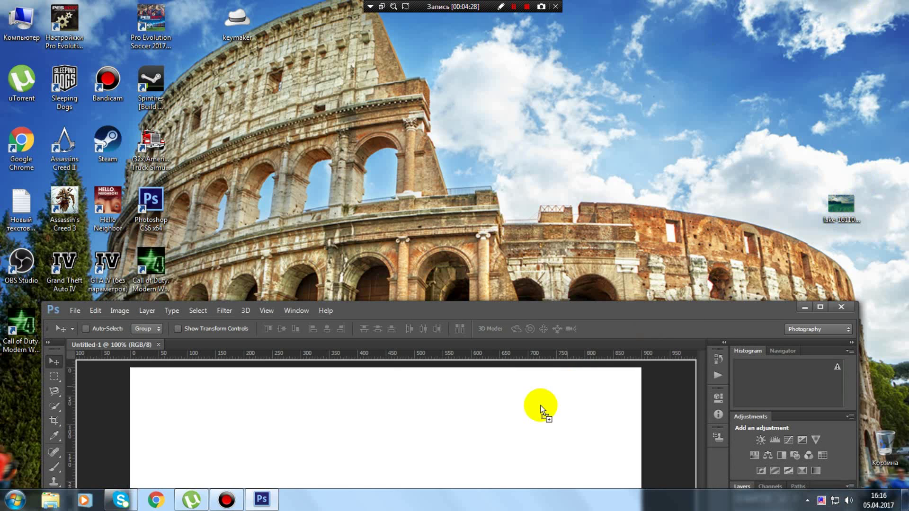
left_click_drag(758, 301, 759, 302)
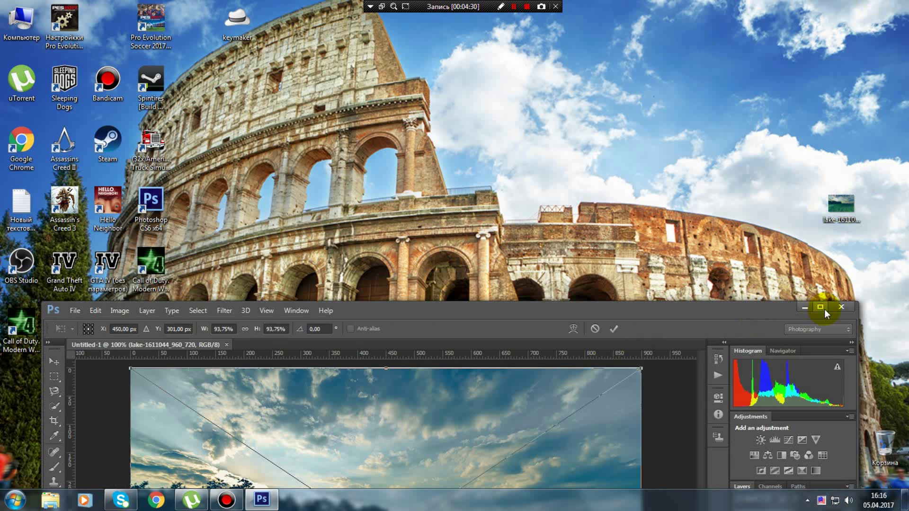
left_click(823, 307)
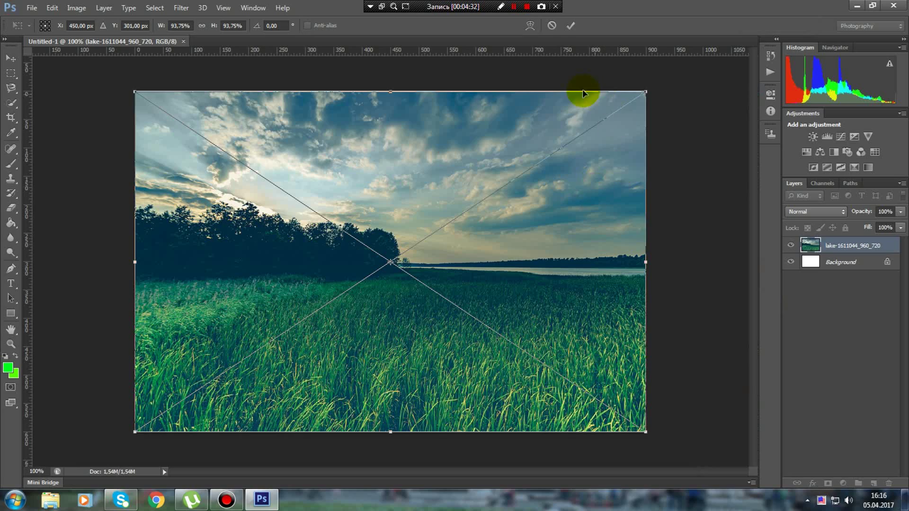
mouse_move(389, 91)
left_mouse_down()
mouse_move(391, 141)
mouse_move(376, 92)
left_mouse_up()
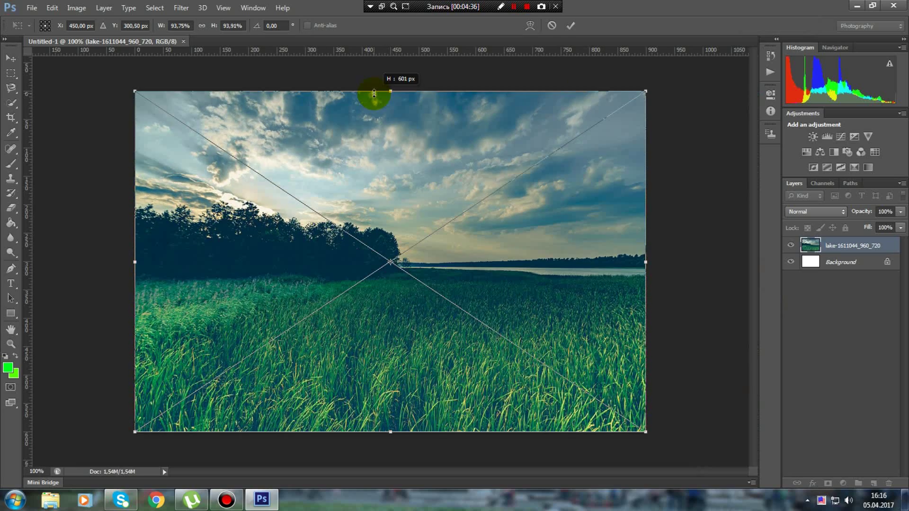
left_click(571, 25)
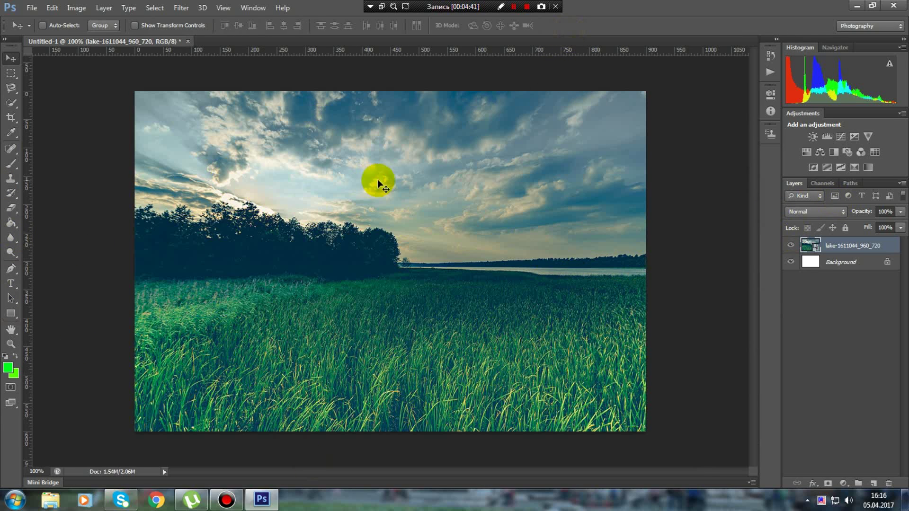
left_click(853, 26)
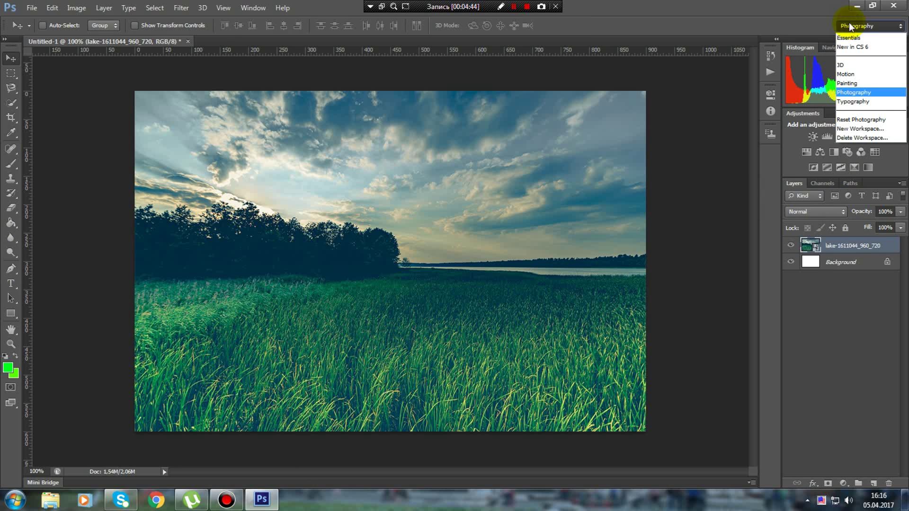
left_click(856, 33)
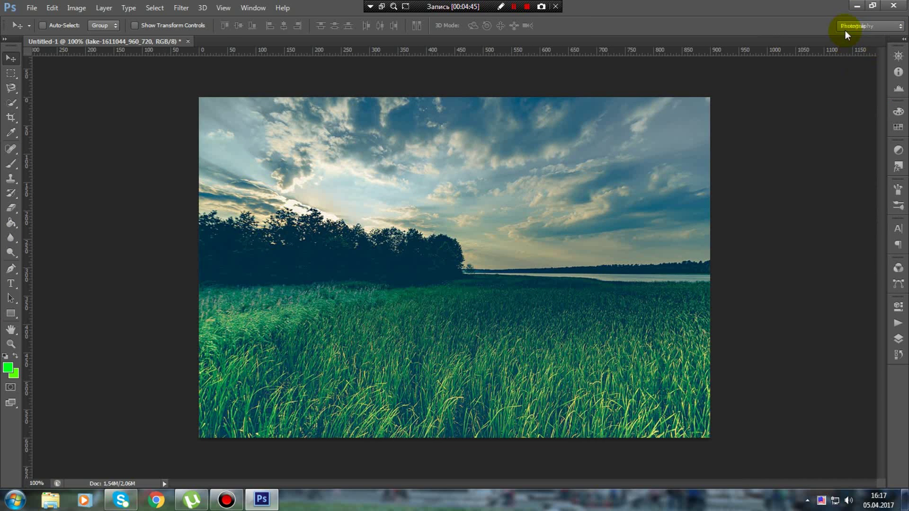
left_click(845, 29)
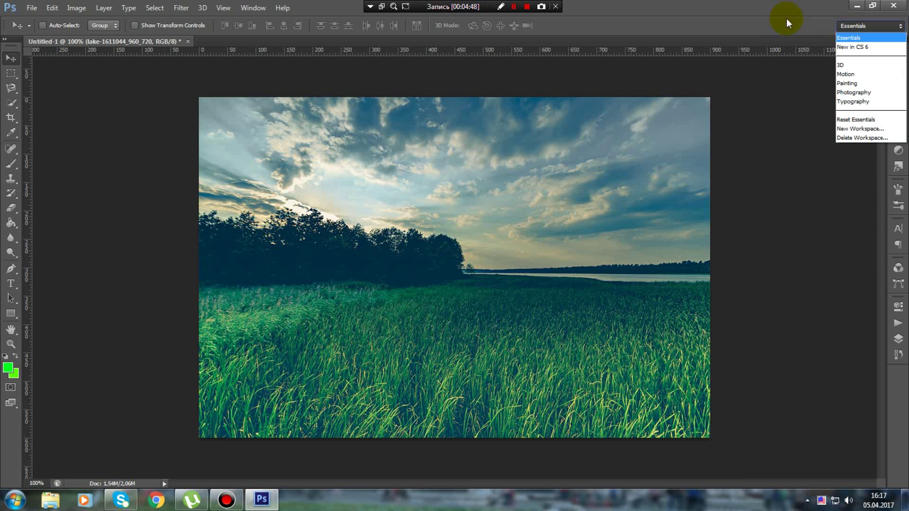
left_click(786, 18)
left_click(853, 27)
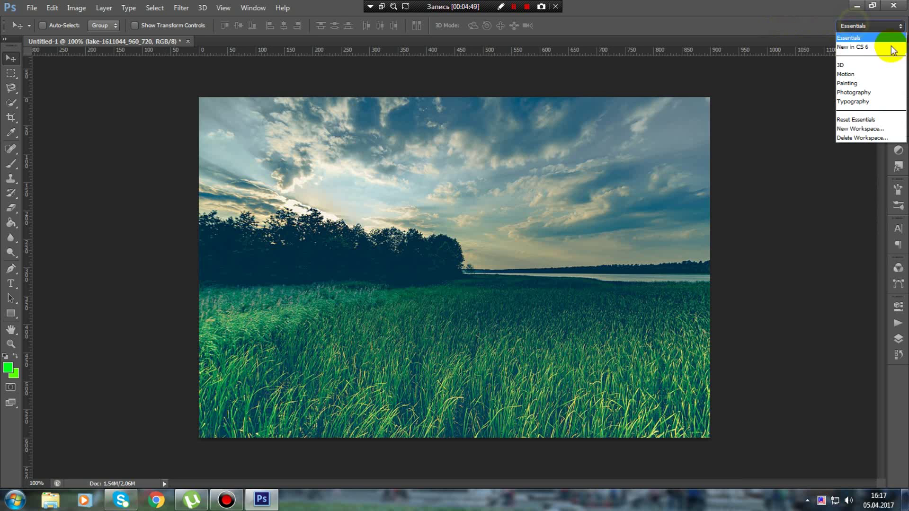
left_click(861, 91)
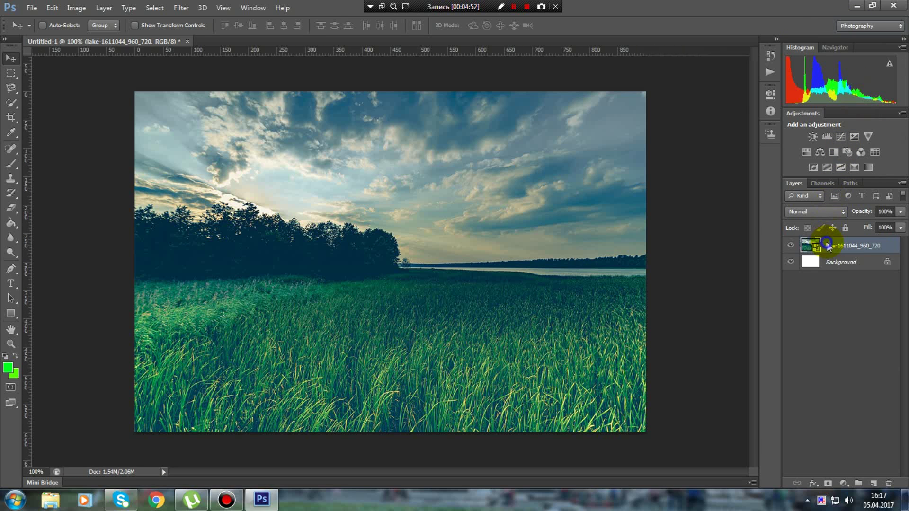
right_click(827, 244)
left_click(697, 53)
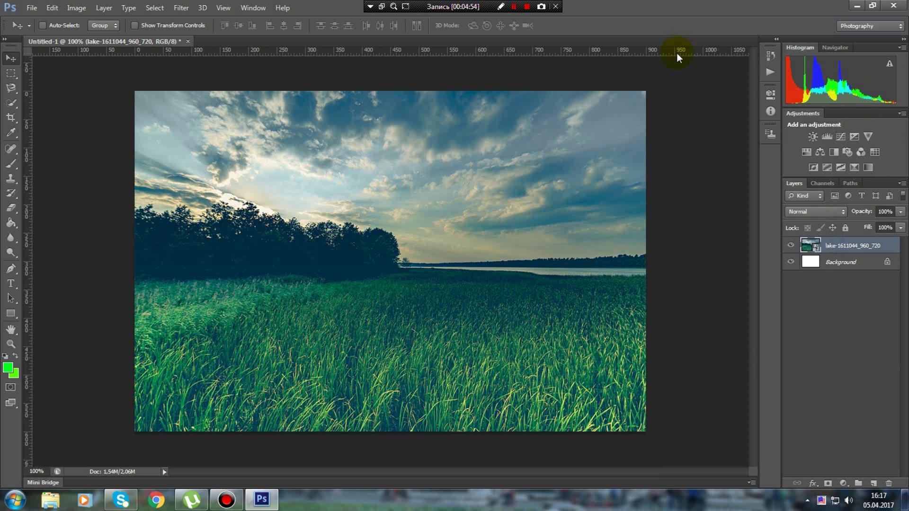
Try Bevel & Emboss with texture and contour on the lake layer, then clear all effects and close Layer Style
left_click(497, 143)
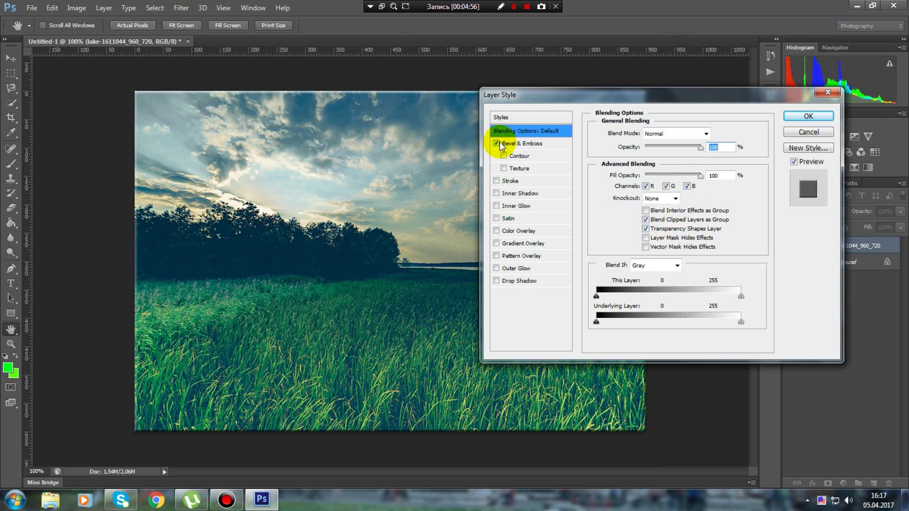
left_click(504, 168)
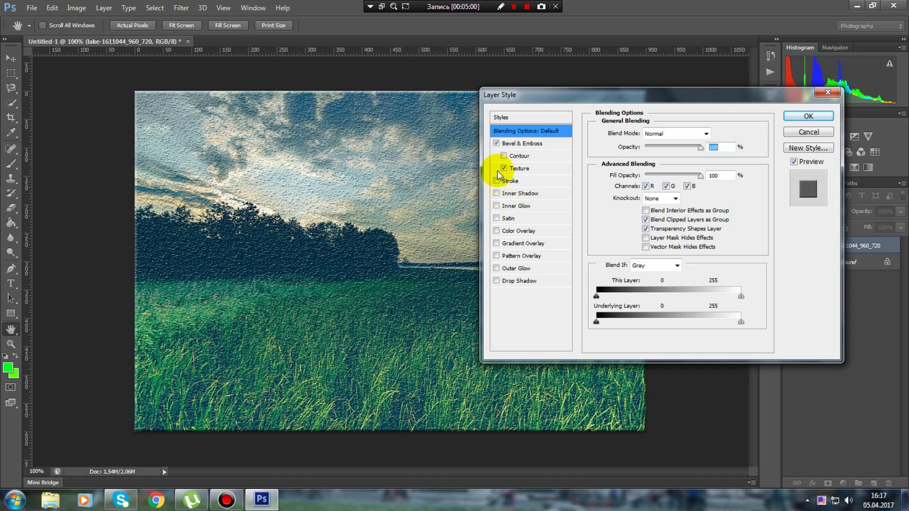
left_click(505, 156)
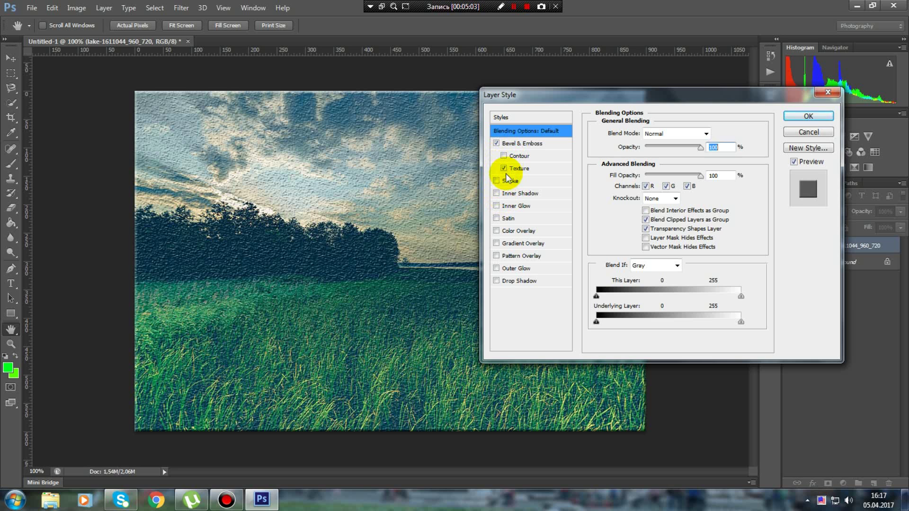
left_click(504, 168)
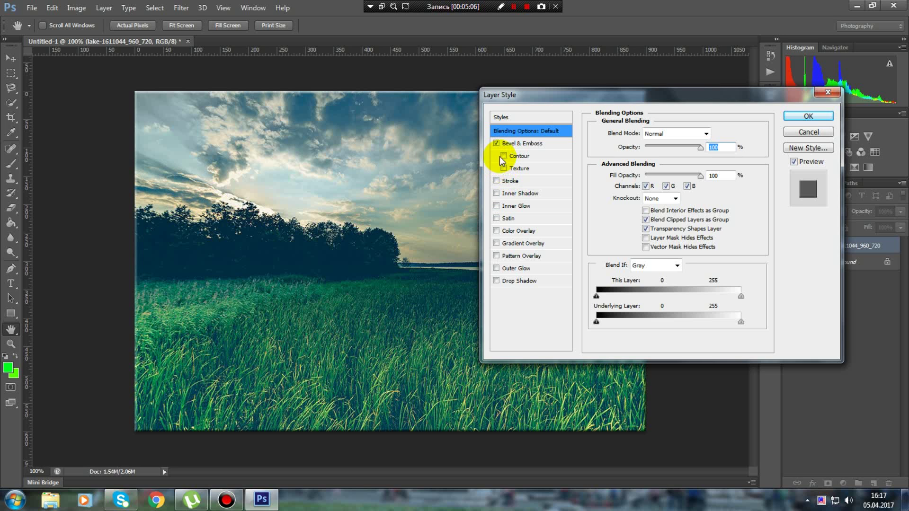
left_click(509, 155)
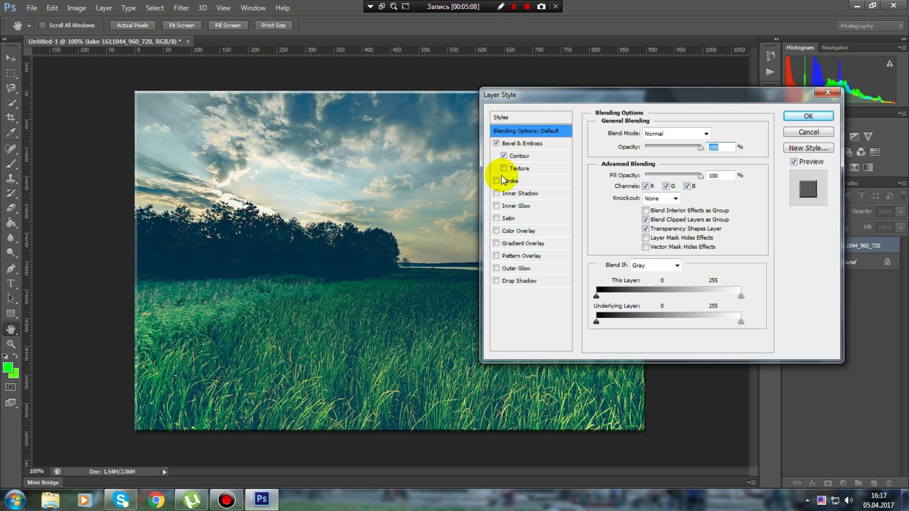
left_click(496, 144)
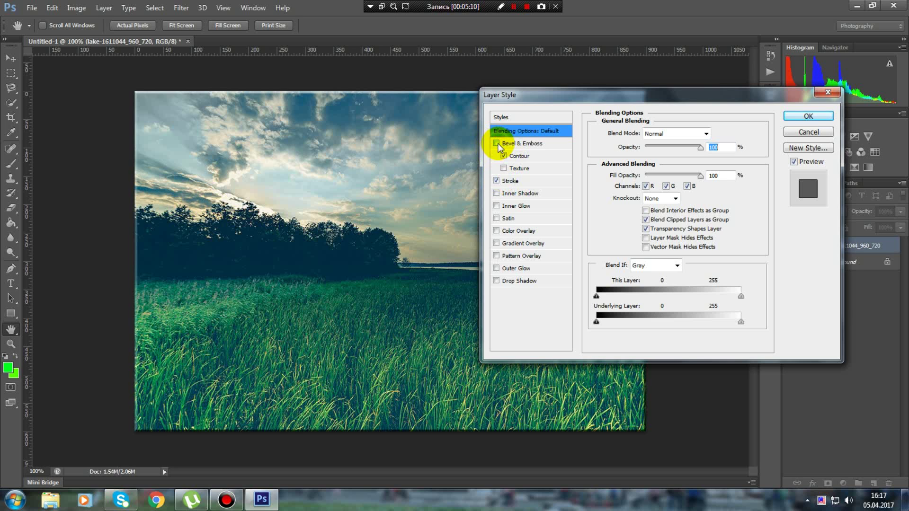
left_click(497, 144)
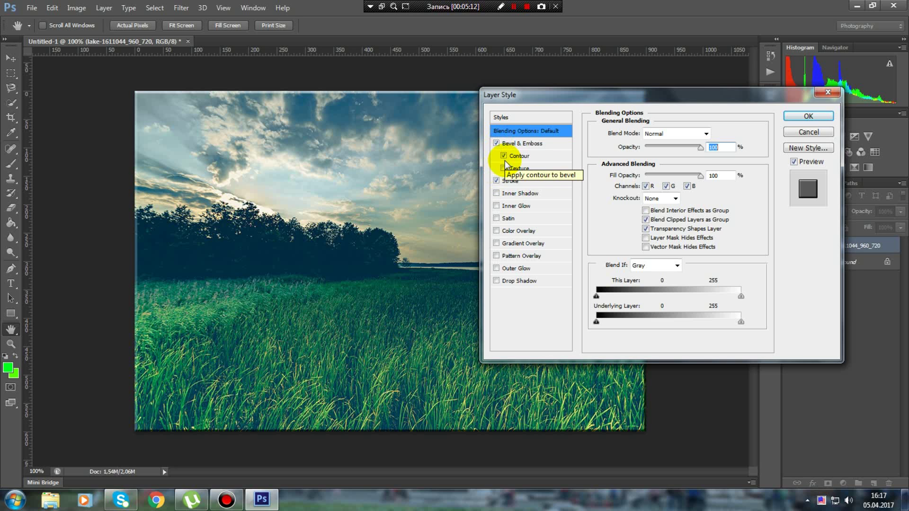
left_click(503, 156)
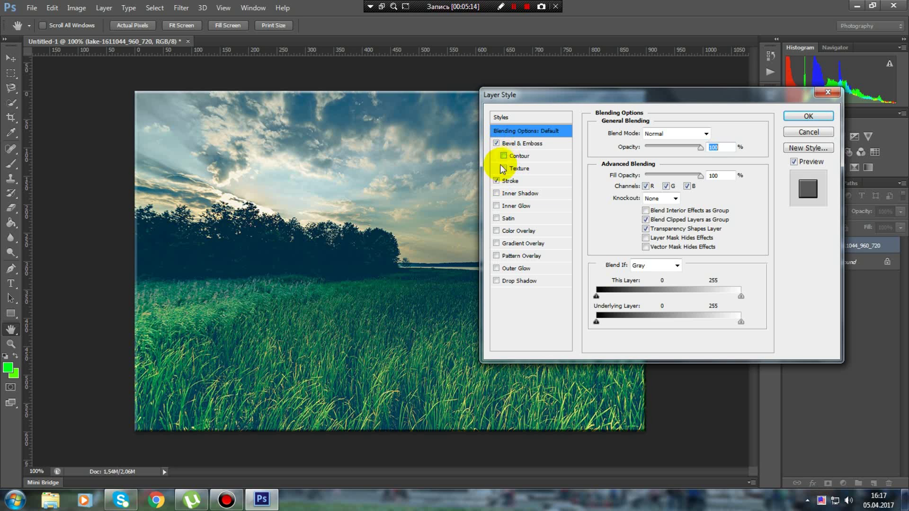
left_click(497, 180)
left_click(496, 143)
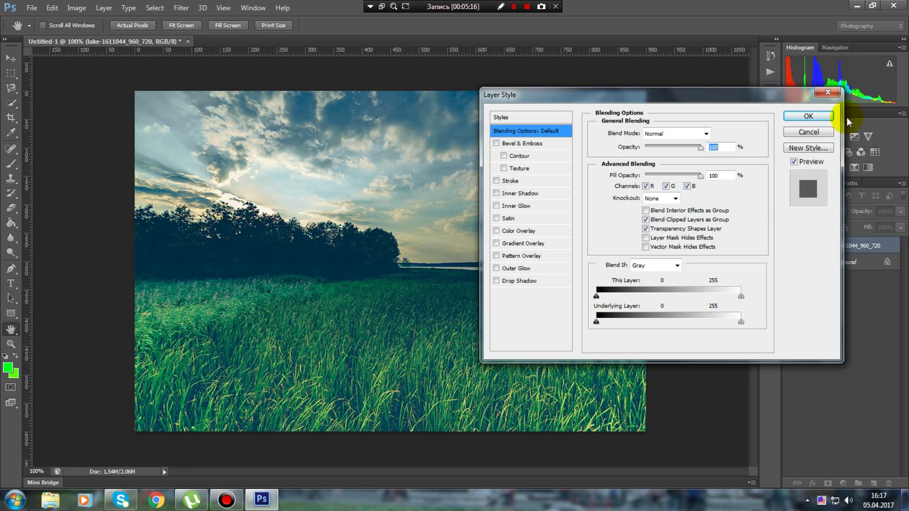
left_click(824, 92)
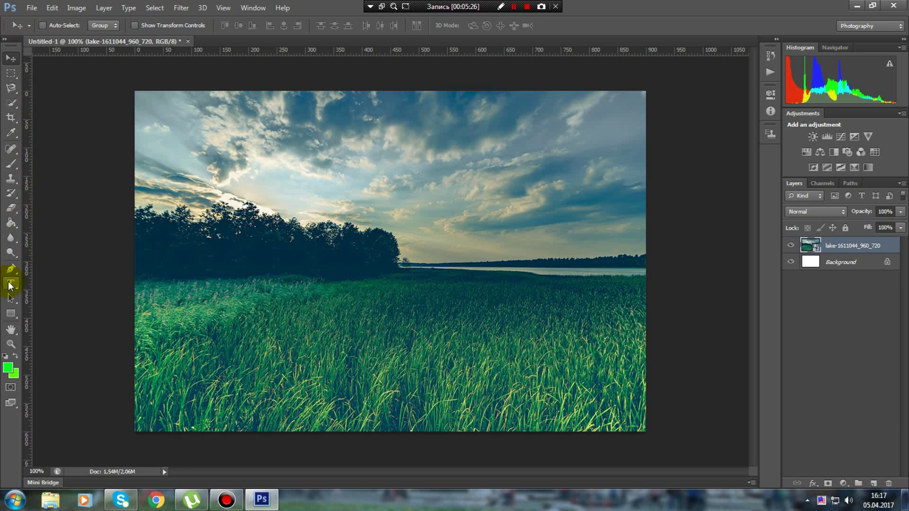
Draw a text box across the sky set to the Symbol font at 72 pt, and commit it
left_click(19, 287)
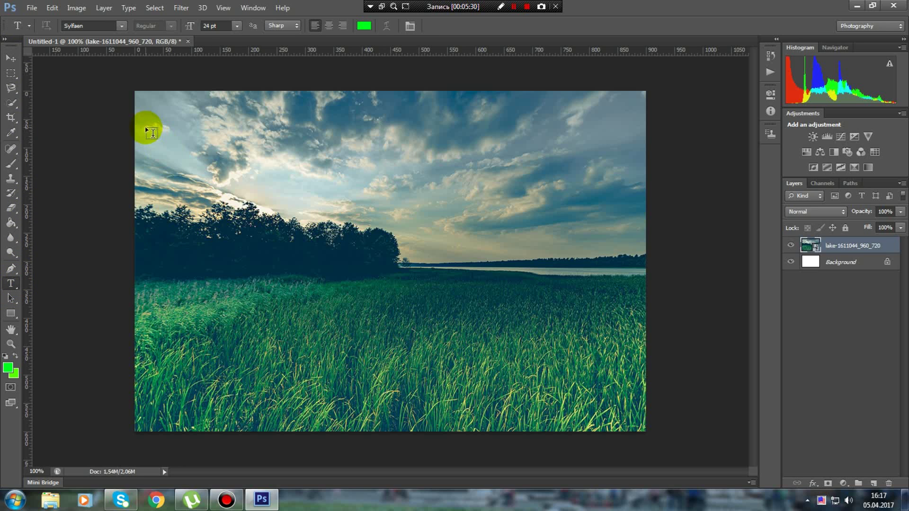
left_click_drag(595, 232, 151, 126)
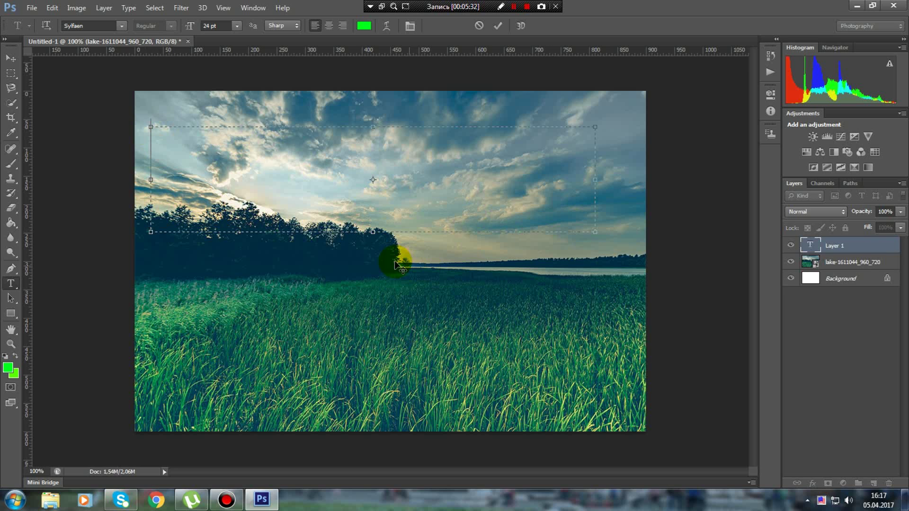
left_click(117, 29)
scroll(128, 62, "up", 2)
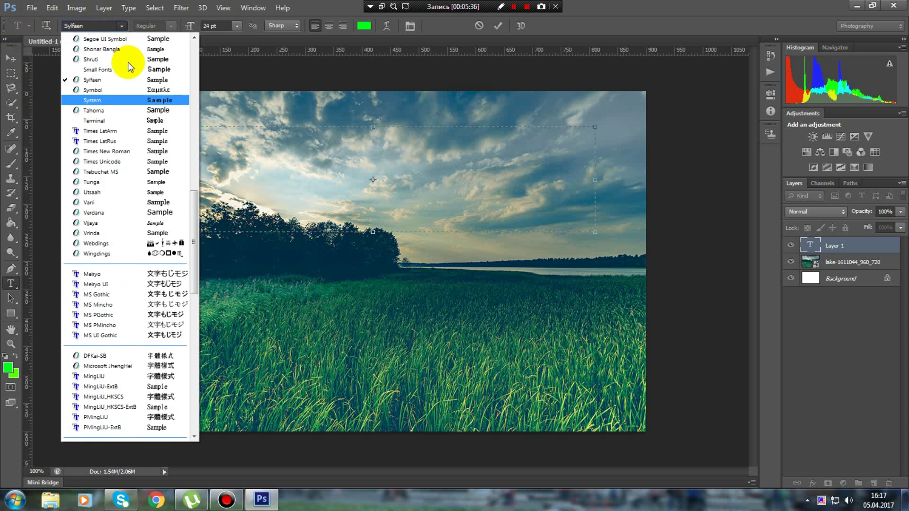
left_click(158, 110)
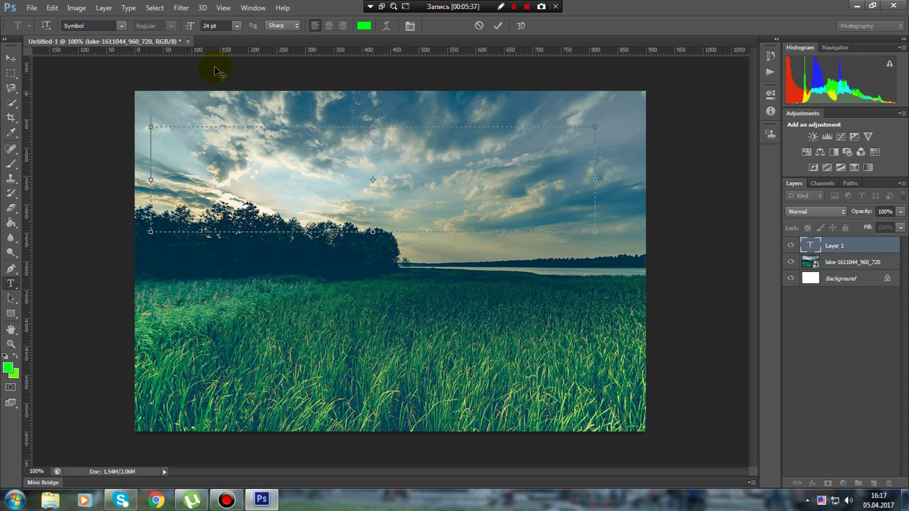
left_click(235, 25)
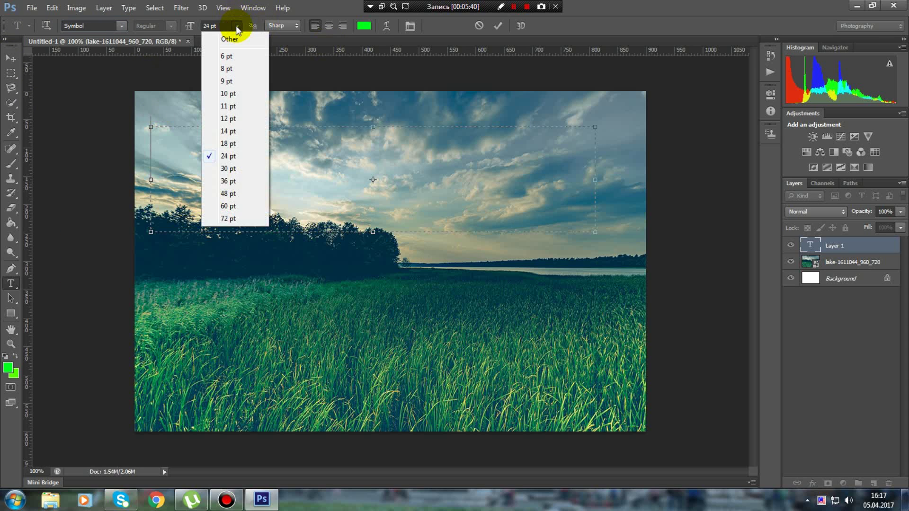
left_click(246, 216)
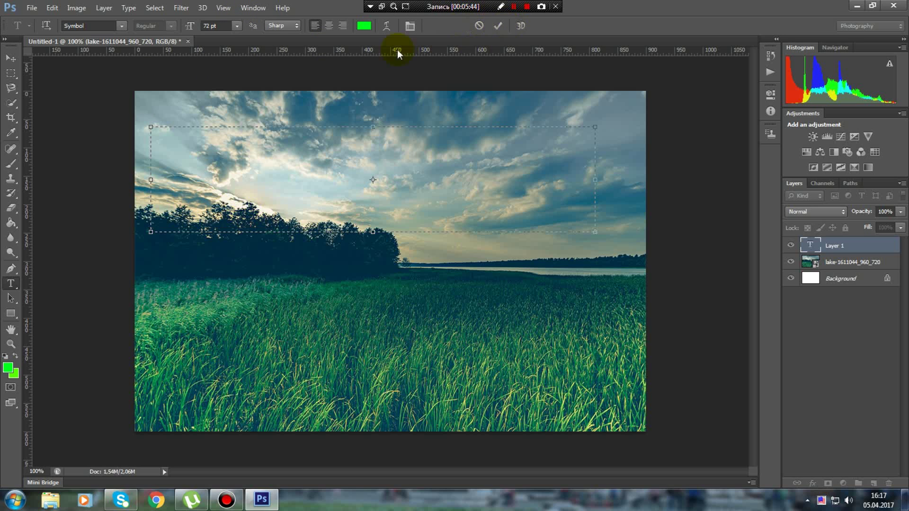
left_click(237, 25)
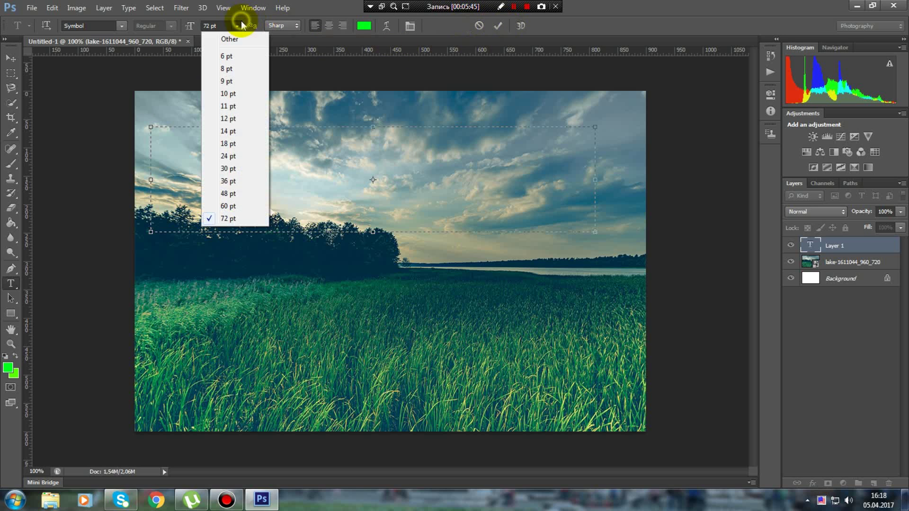
left_click(494, 29)
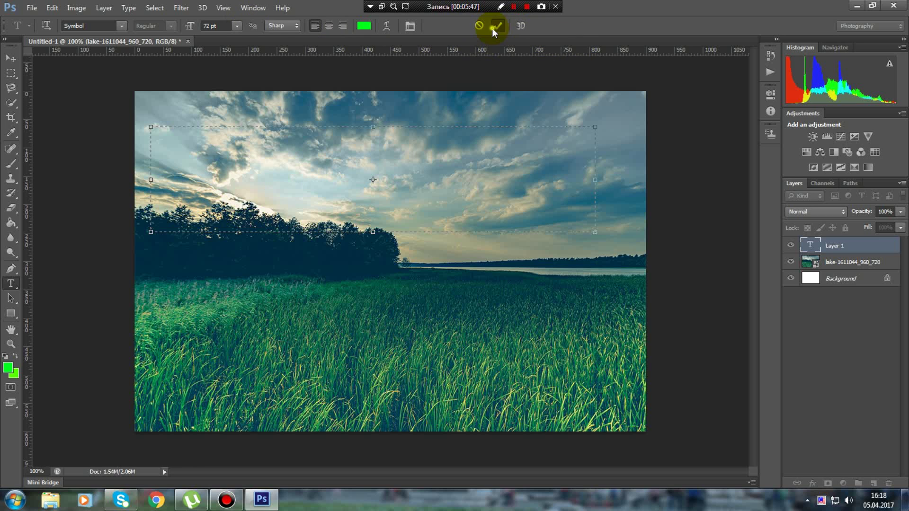
left_click(494, 29)
Type ΔΣΔΣ in a new text layer, then erase it with Backspace
left_click(264, 167)
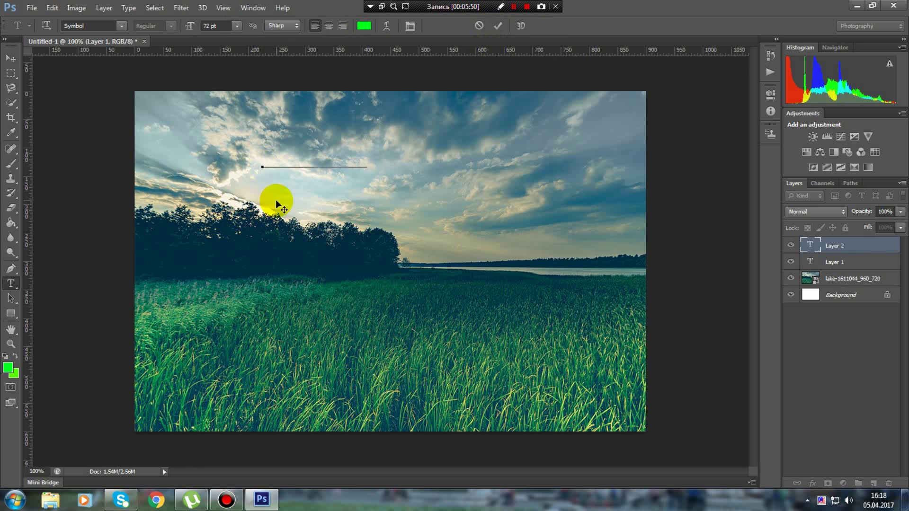
type("DSDS")
key("BackSpace")
key("BackSpace")
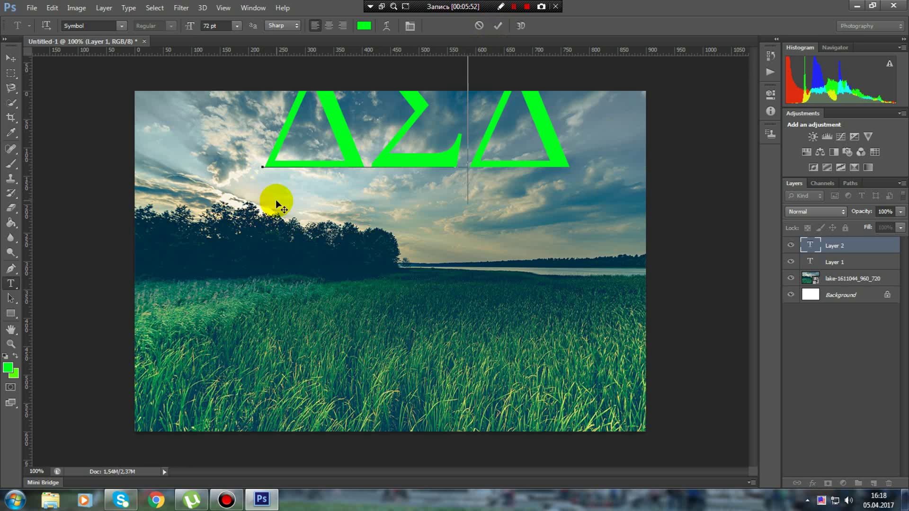
key("BackSpace")
key("BackSpace")
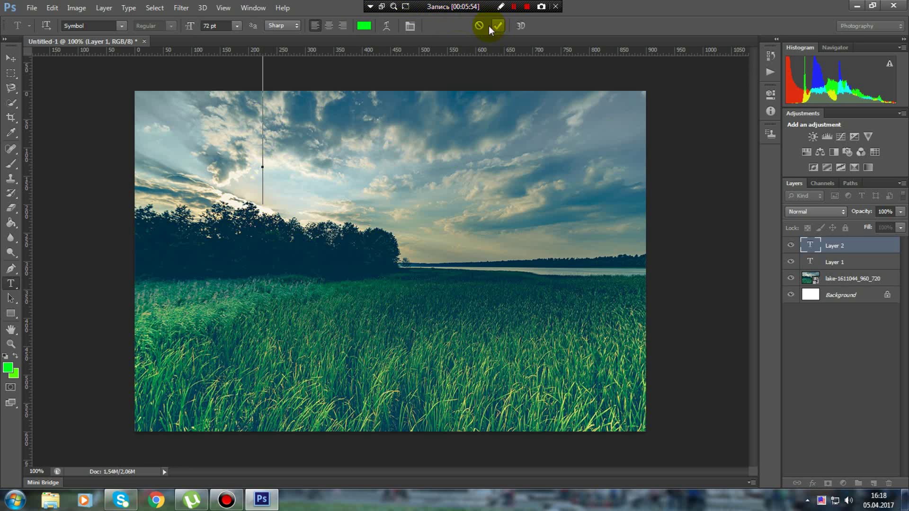
Type the green Armenian word 'Հայերեն' at 24 pt using the Armenian Phonetic keyboard layout
left_click(238, 26)
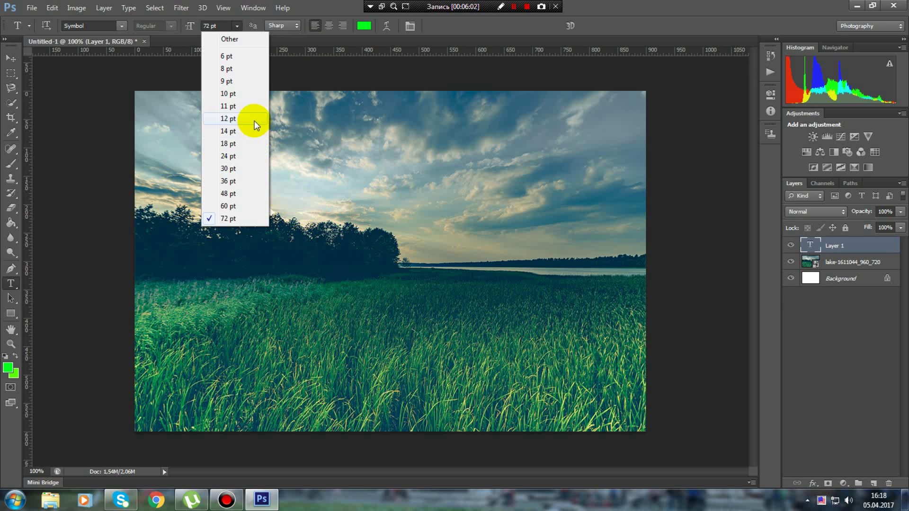
left_click(227, 157)
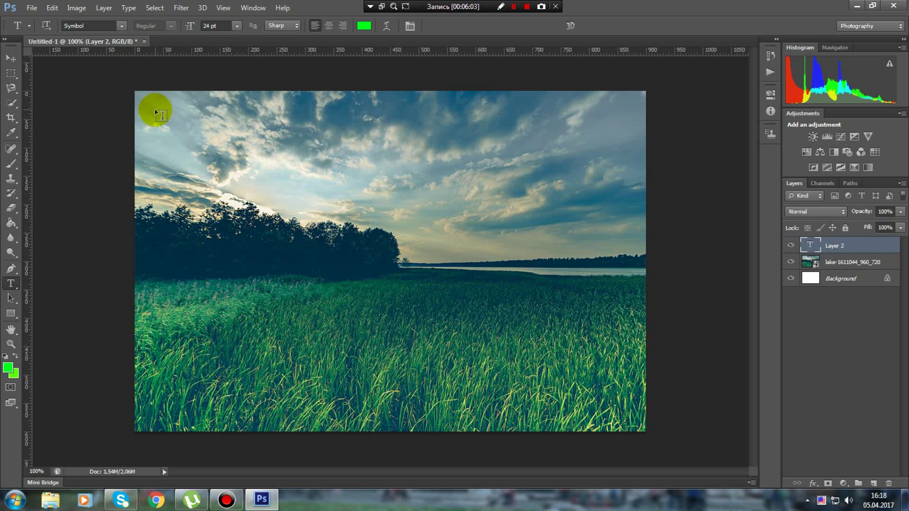
left_click_drag(155, 109, 596, 179)
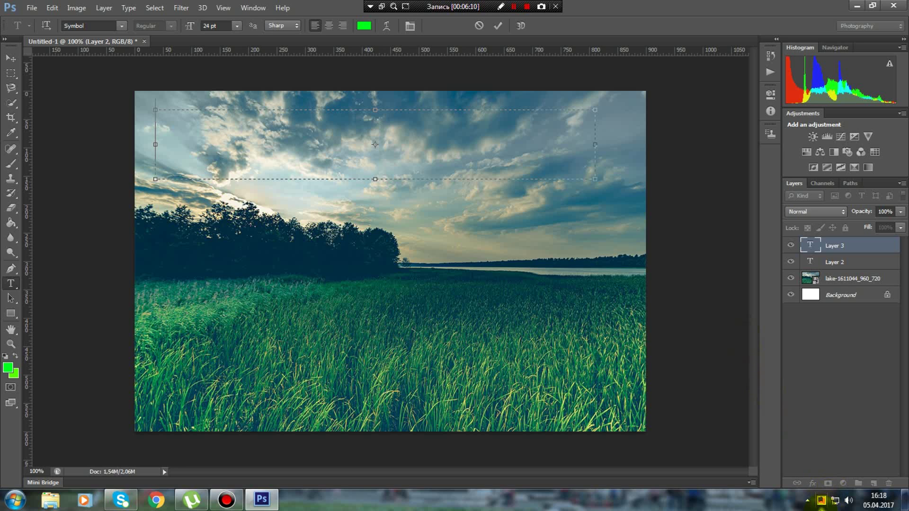
left_click(828, 498)
left_click(709, 371)
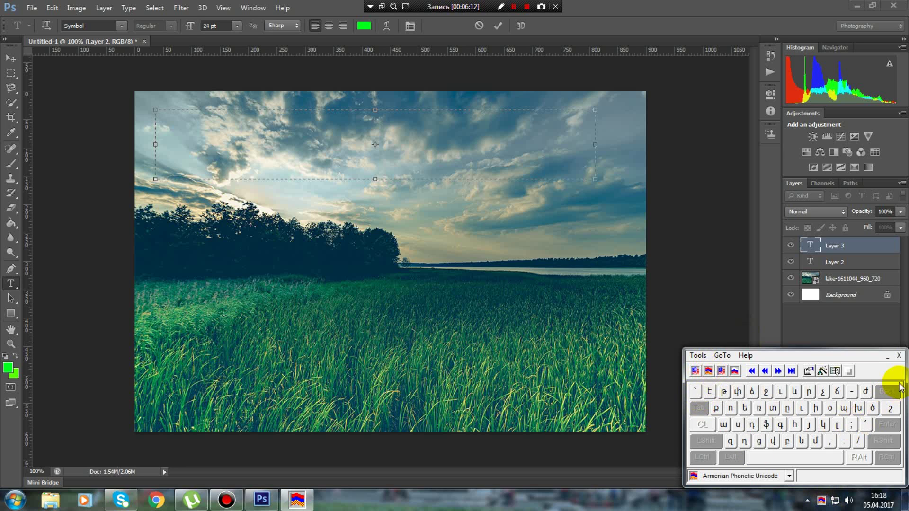
left_click(887, 358)
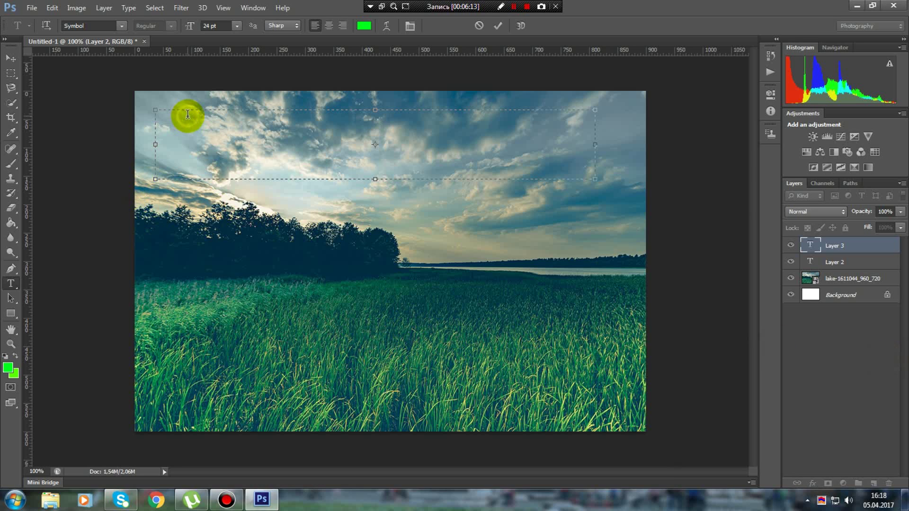
type("Հա")
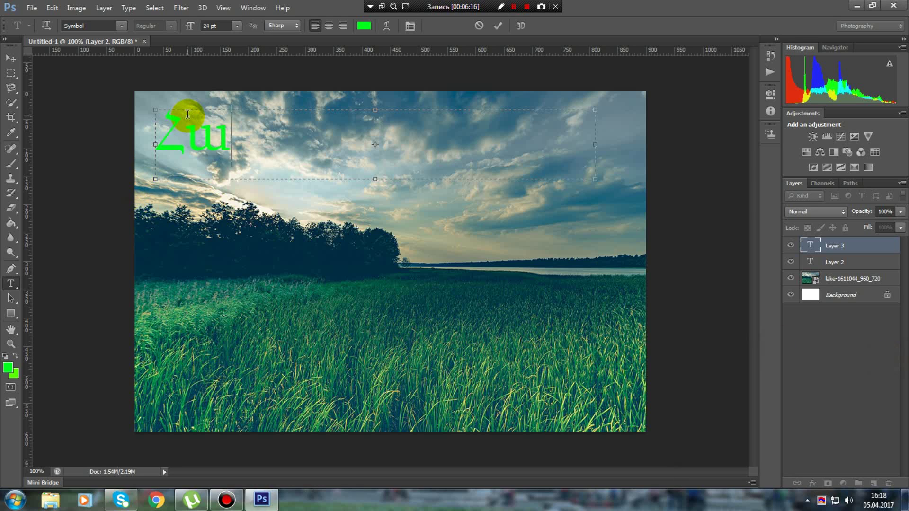
type("յտ")
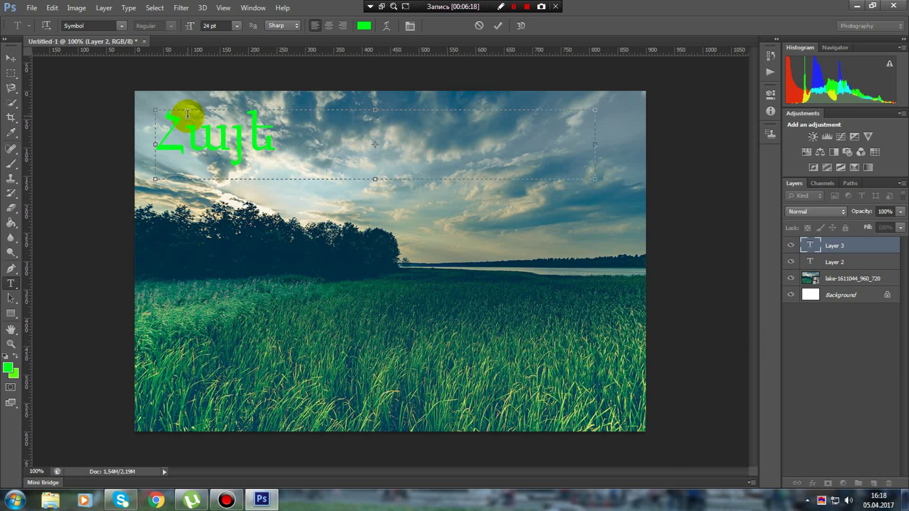
type("րեն")
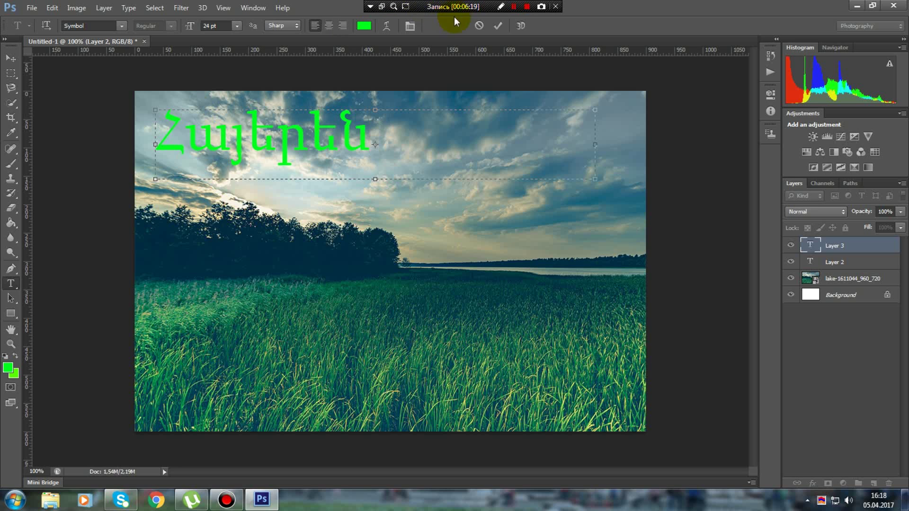
left_click(499, 26)
Move the Armenian text layer down over the lake's treeline
left_click(11, 57)
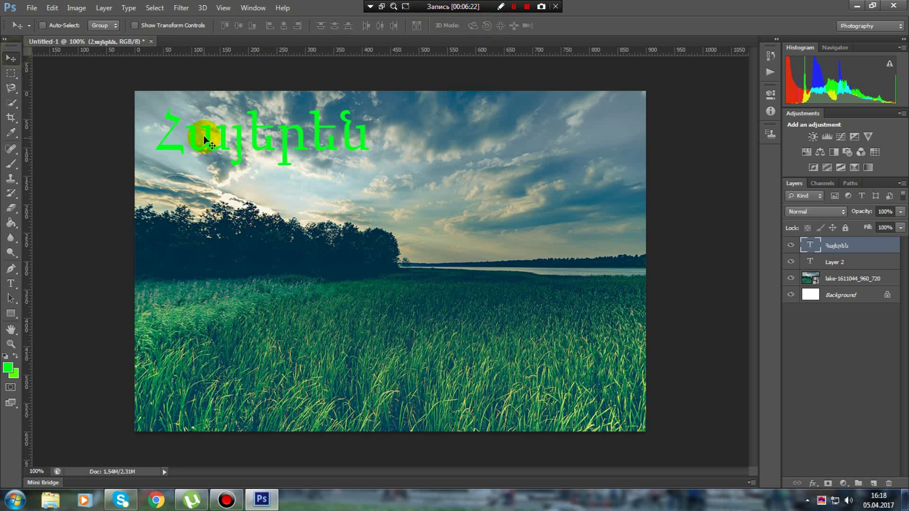
right_click(205, 137)
left_click(223, 145)
mouse_move(223, 146)
left_mouse_down()
mouse_move(276, 212)
mouse_move(263, 197)
left_mouse_up()
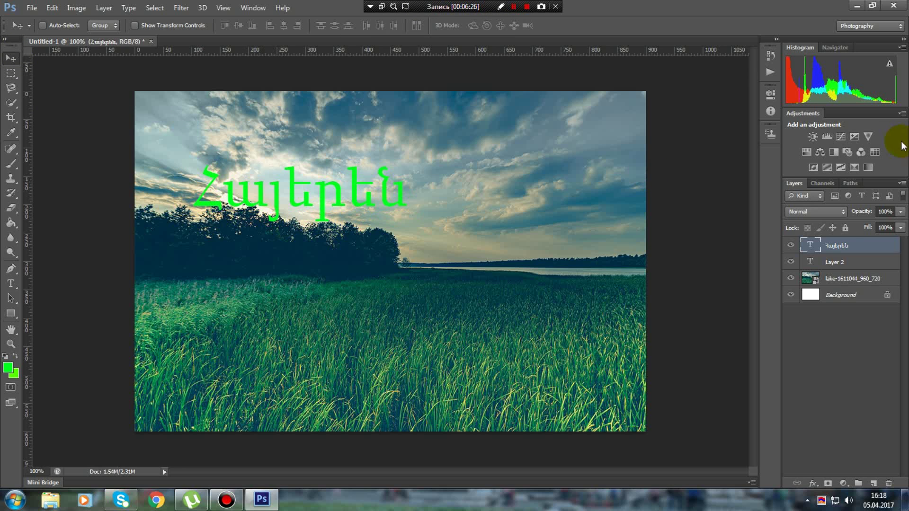
right_click(846, 244)
Try out Bevel & Emboss, Contour, Stroke and Outer Glow effects on the Armenian text
left_click(692, 41)
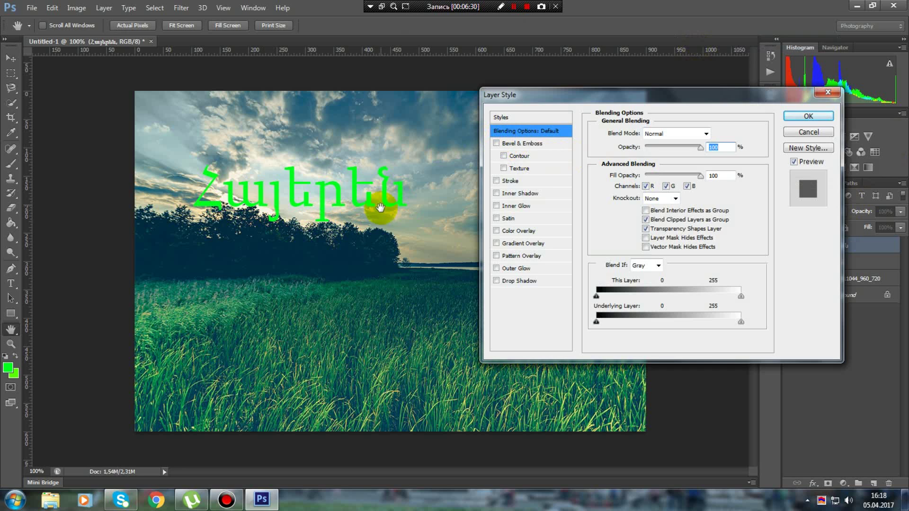
left_click(497, 143)
left_click(504, 156)
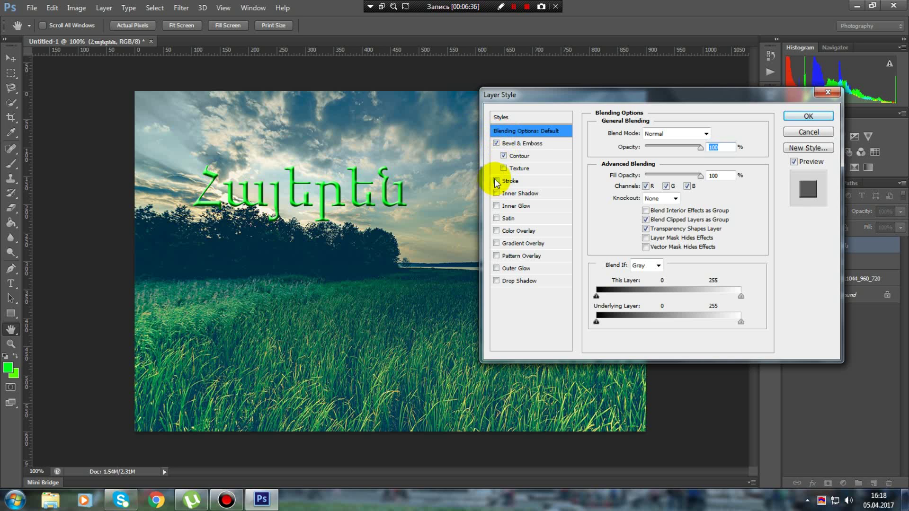
left_click(497, 181)
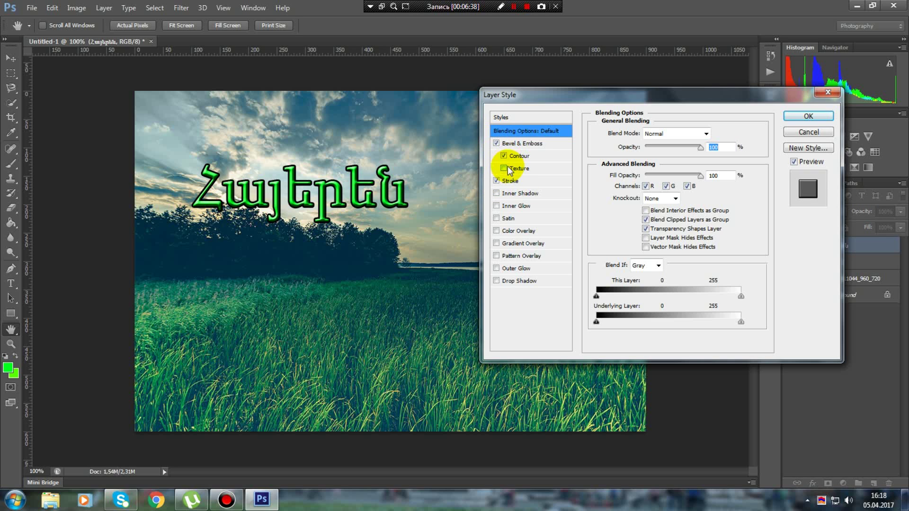
left_click(504, 169)
left_click(496, 143)
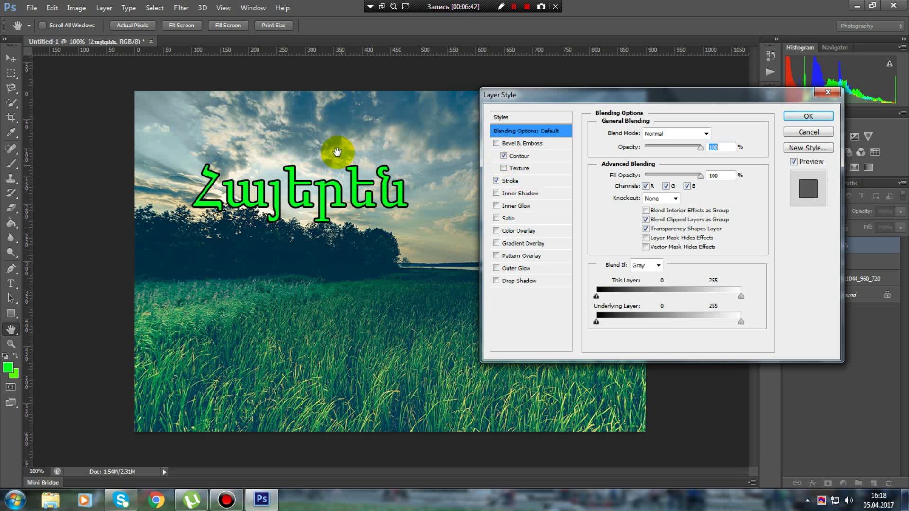
left_click(496, 143)
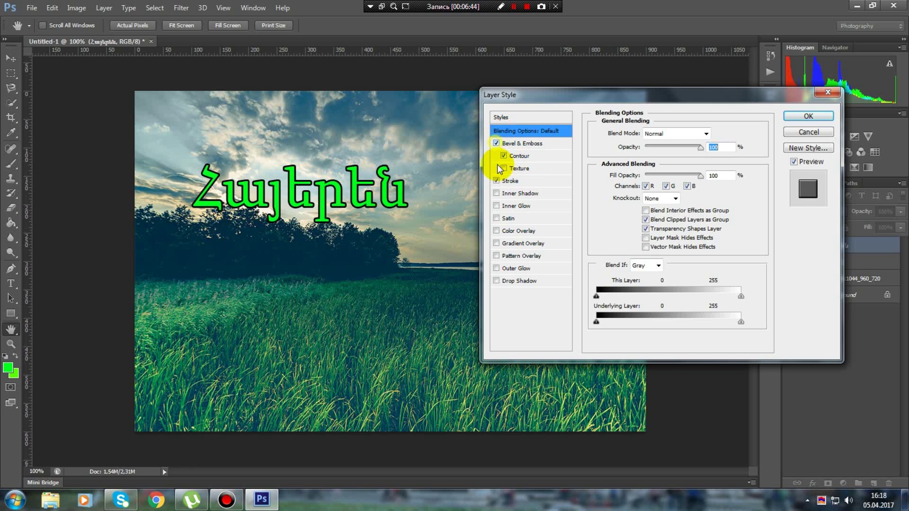
left_click(496, 180)
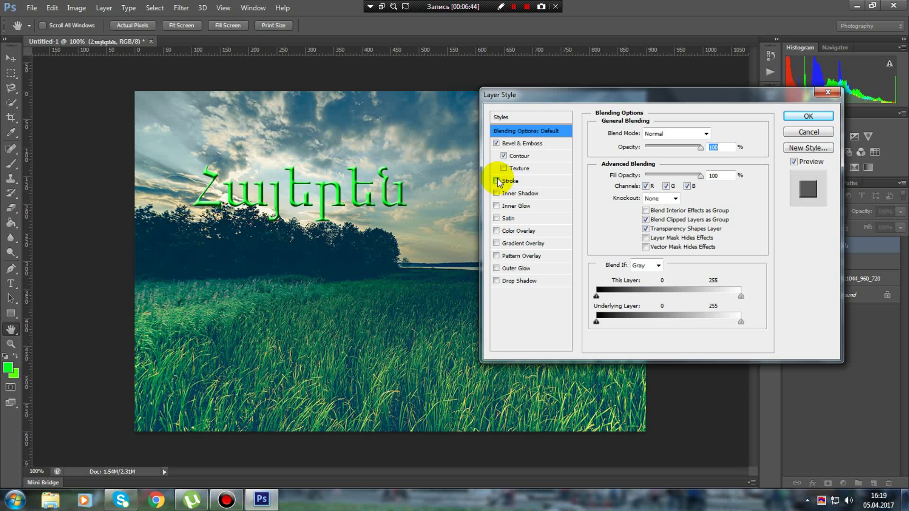
left_click(496, 269)
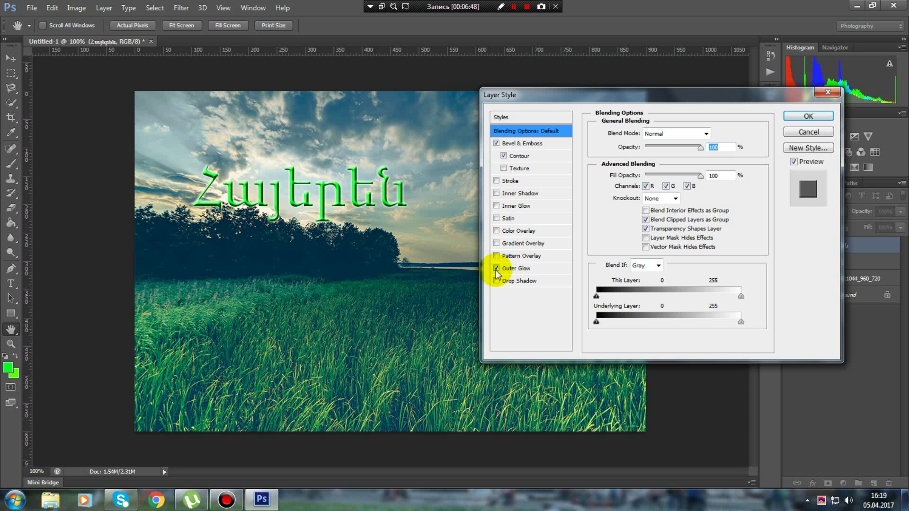
Keep only the dark Stroke effect, drop Bevel & Emboss, and nudge the text up-left
left_click(497, 181)
left_click(502, 144)
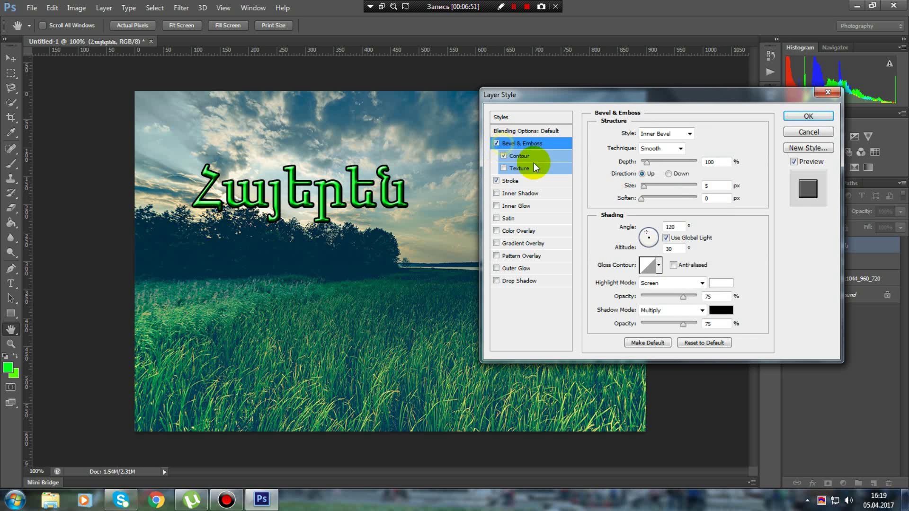
left_click(497, 143)
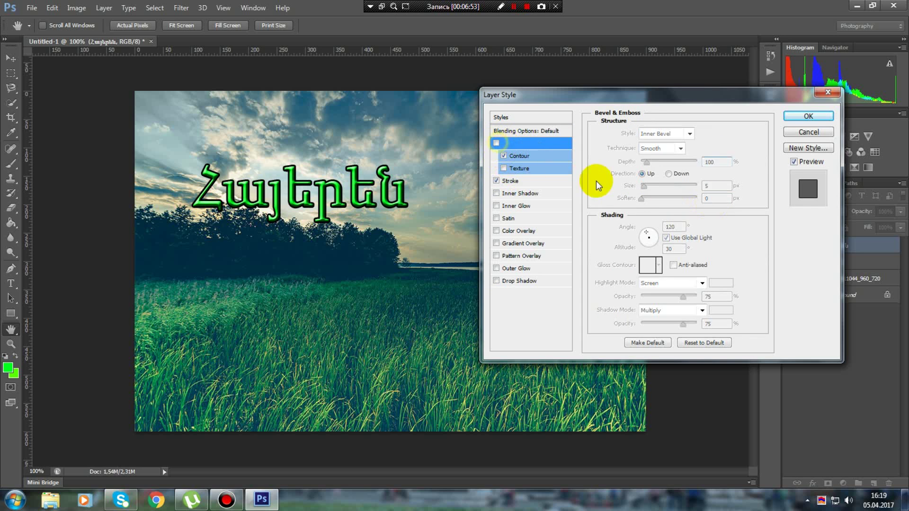
left_click(808, 116)
left_click_drag(298, 192, 292, 177)
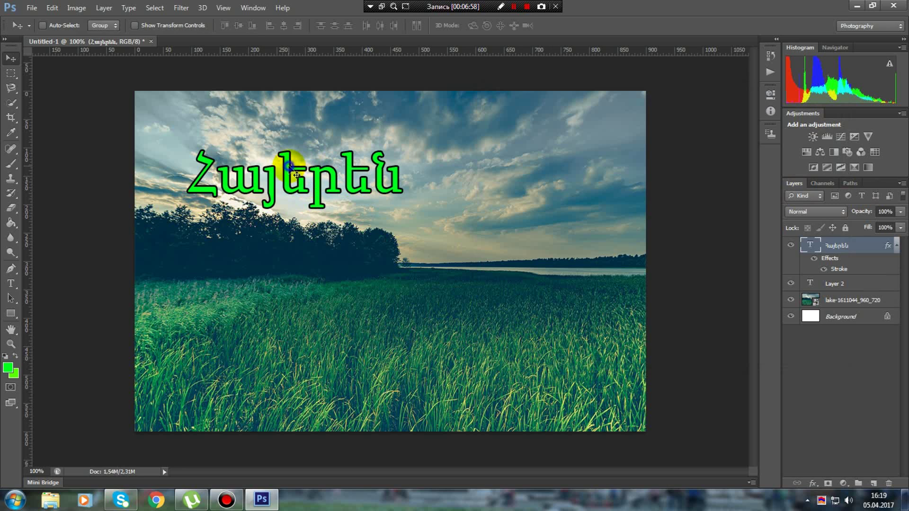
Nudge the Armenian text further up and to the left
left_click_drag(296, 175, 285, 166)
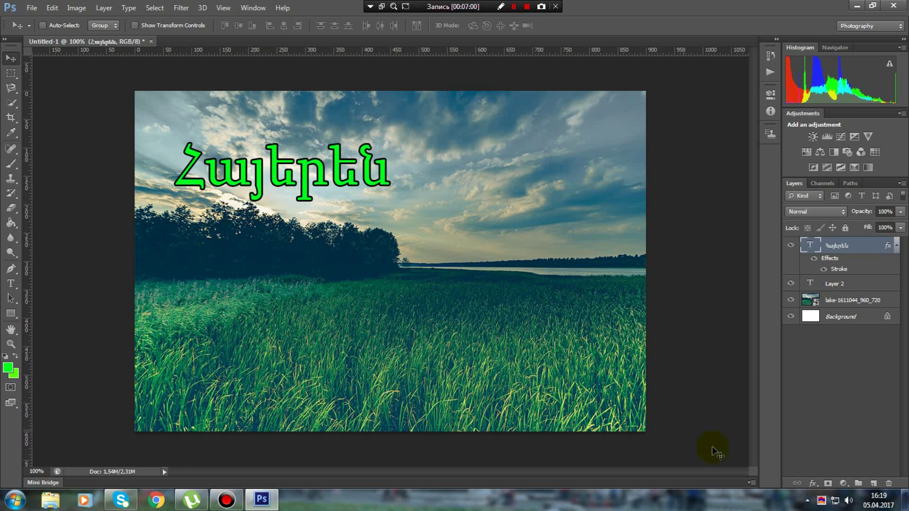
left_click(822, 501)
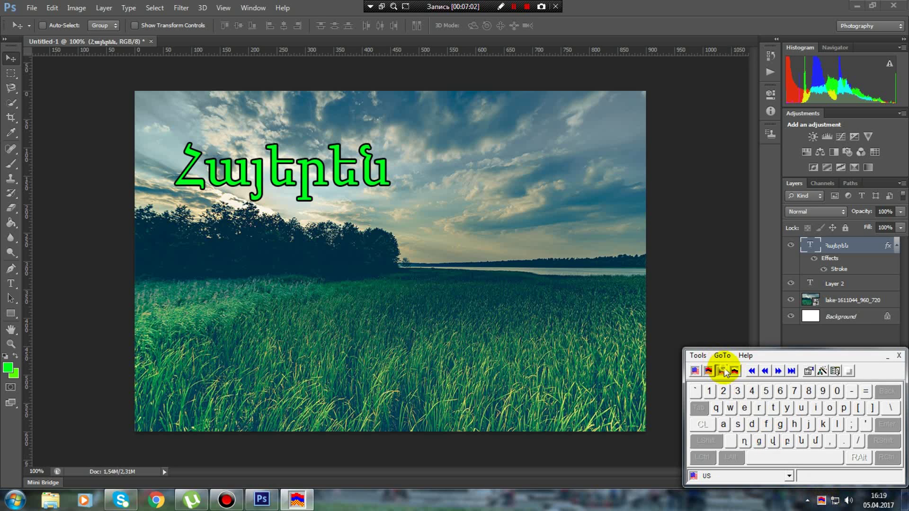
left_click(885, 359)
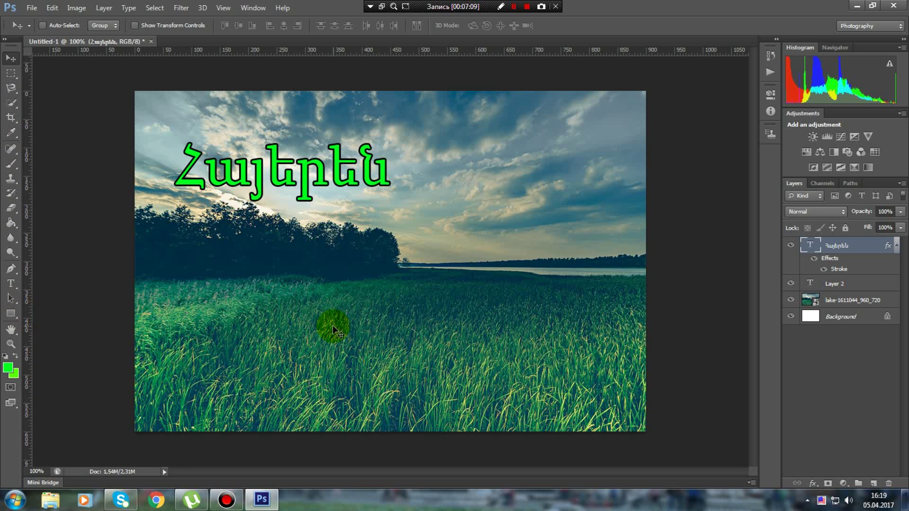
right_click(277, 161)
left_click(281, 165)
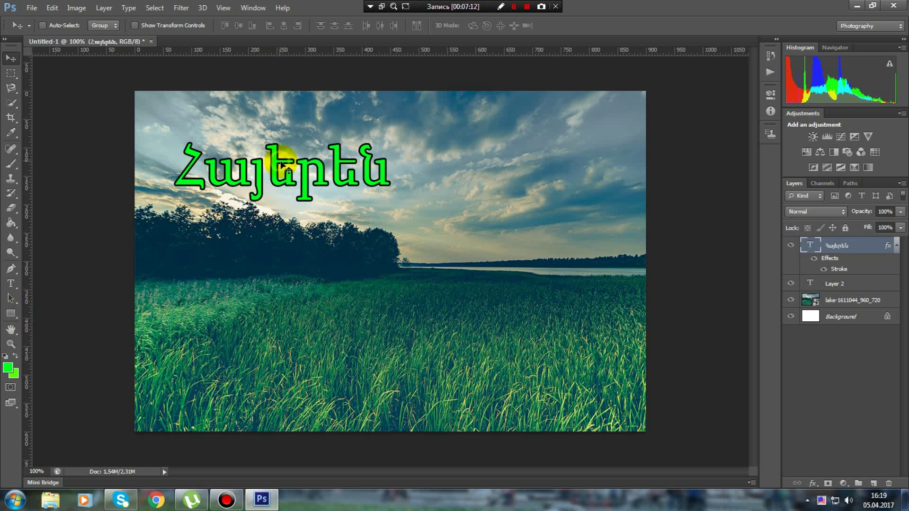
Create blank document Untitled-2, dock it as a tab, and restore down Photoshop
left_click(30, 7)
left_click(25, 19)
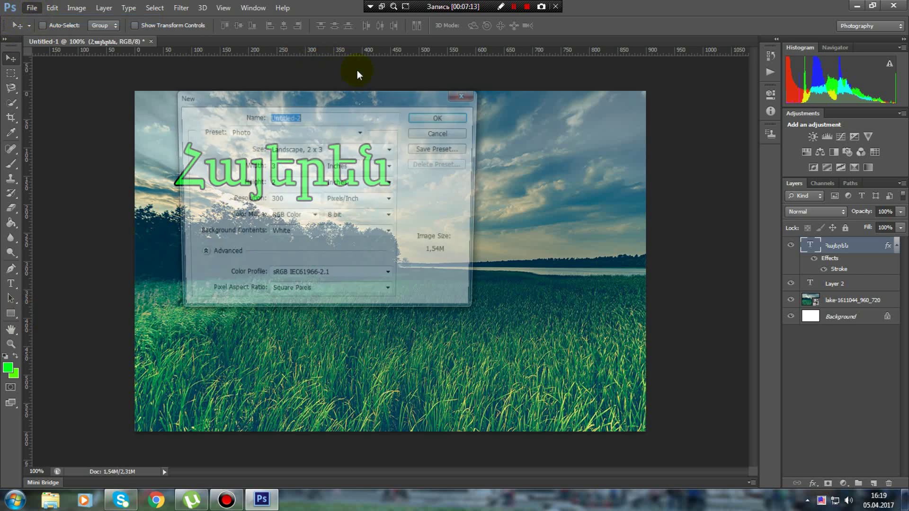
left_click(421, 117)
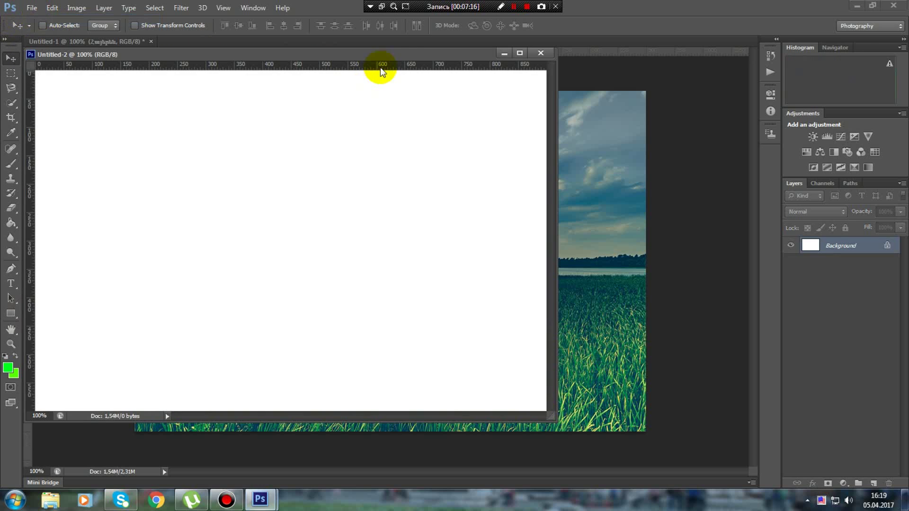
left_click_drag(384, 53, 519, 38)
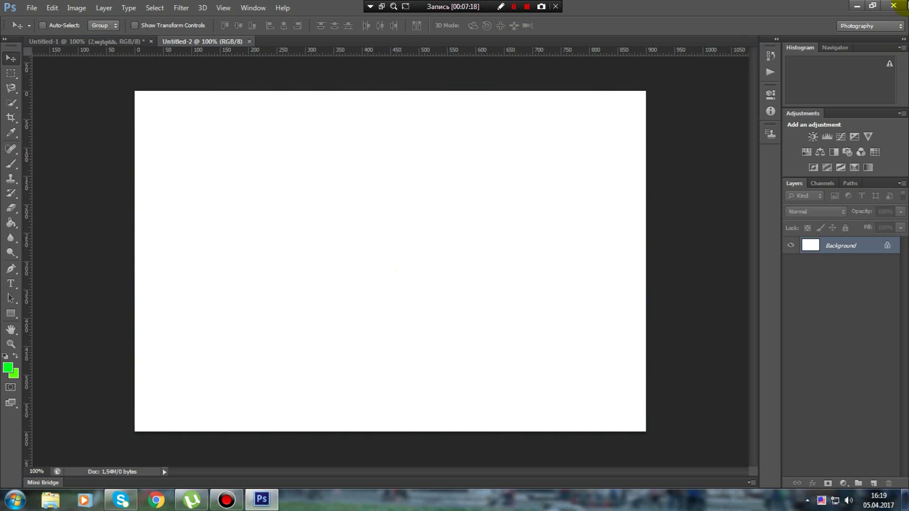
left_click(873, 5)
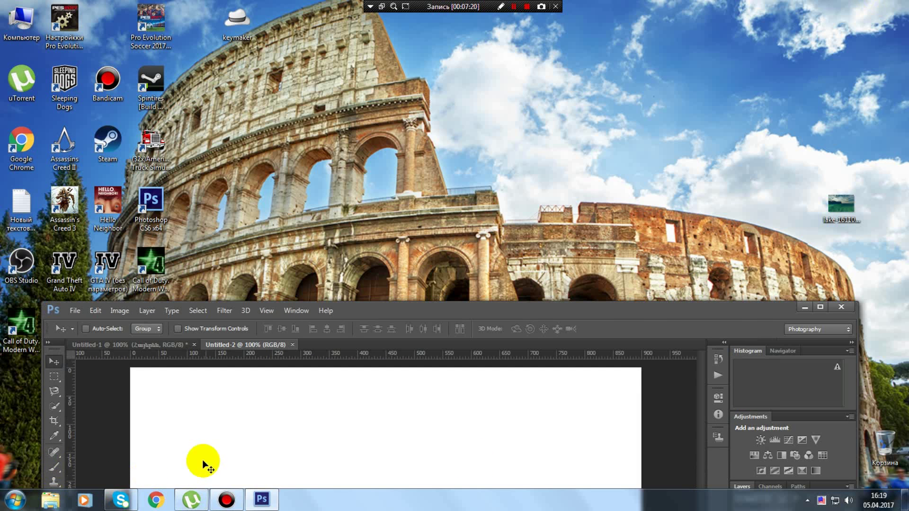
Launch Chrome and run a Google Images search for 'qare dard'
left_click(161, 499)
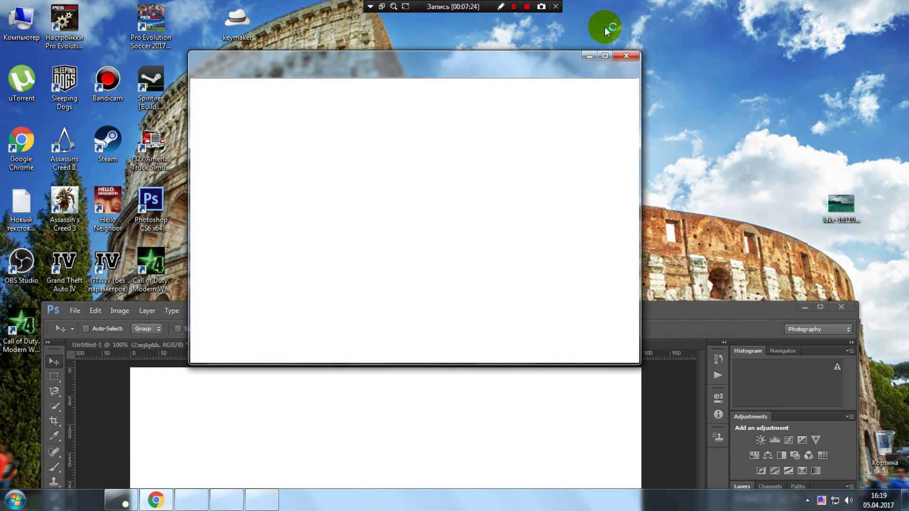
left_click(605, 57)
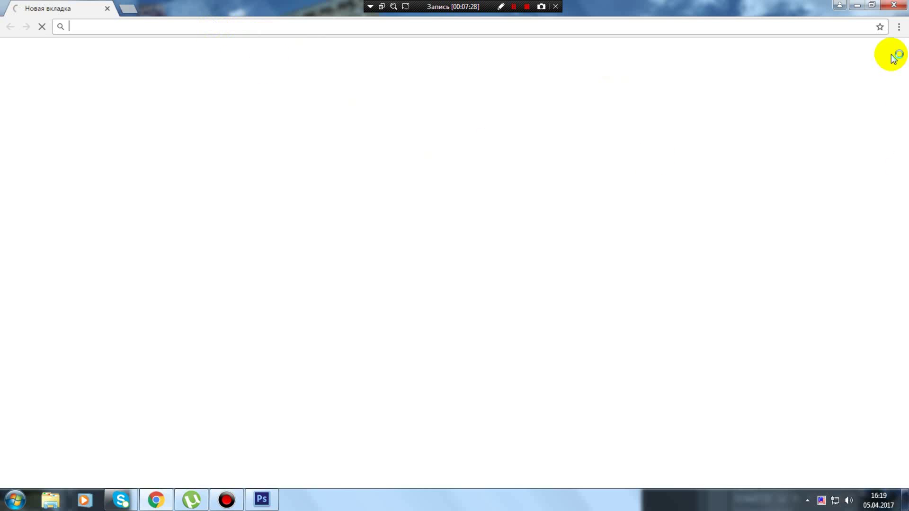
left_click(899, 27)
mouse_move(715, 115)
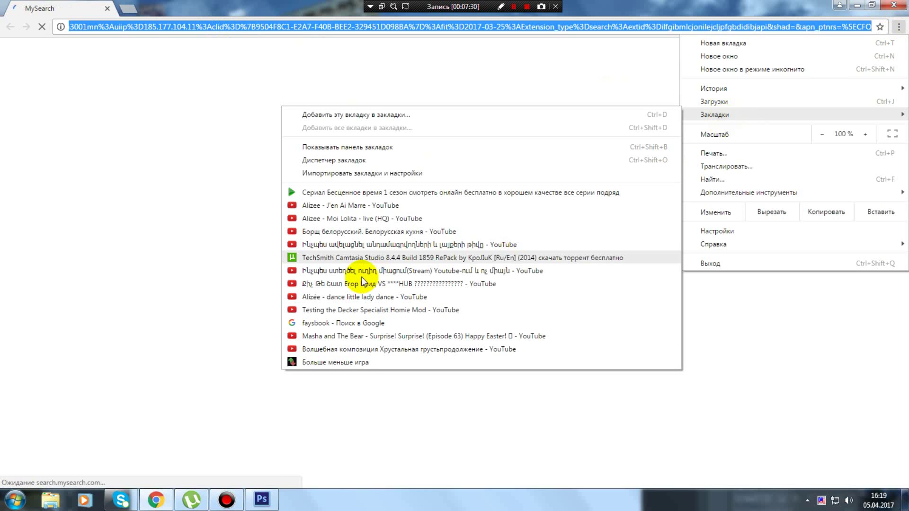
left_click(322, 323)
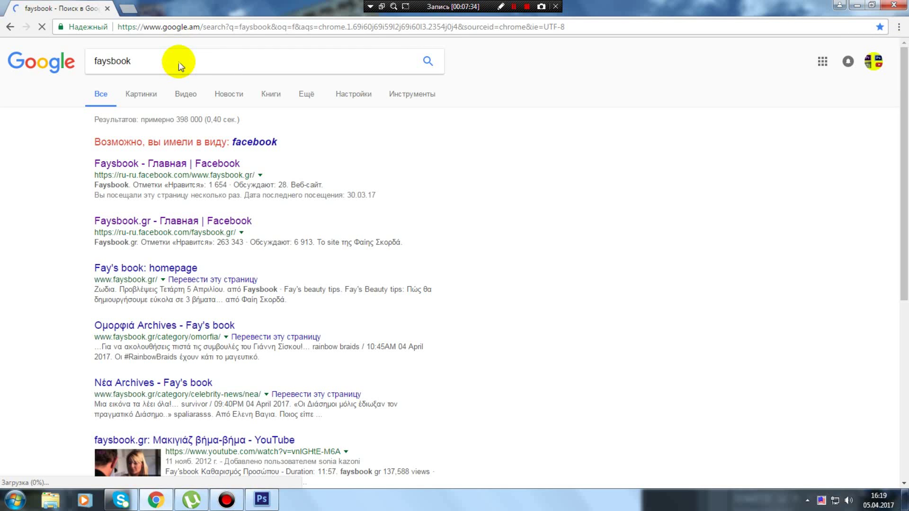
left_click(179, 62)
type("qa")
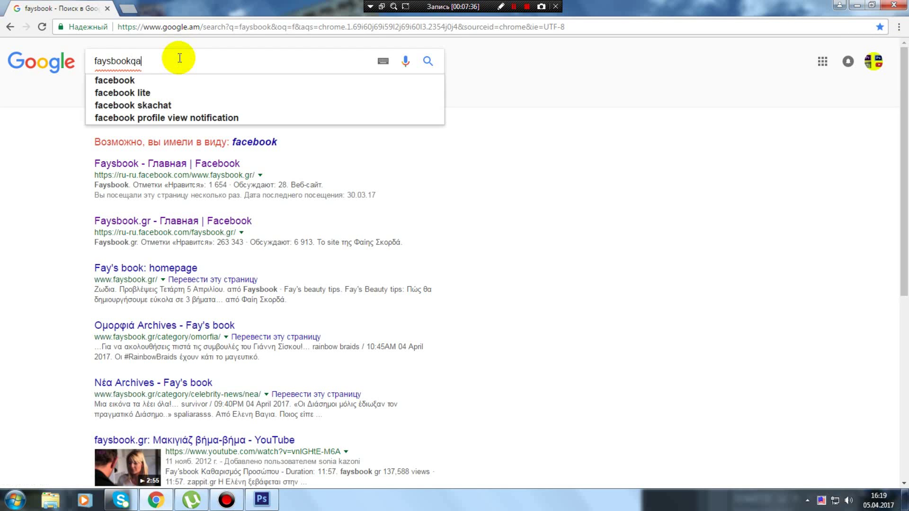
key("BackSpace")
key("BackSpace")
key("BackSpace")
key("BackSpace")
key("BackSpace")
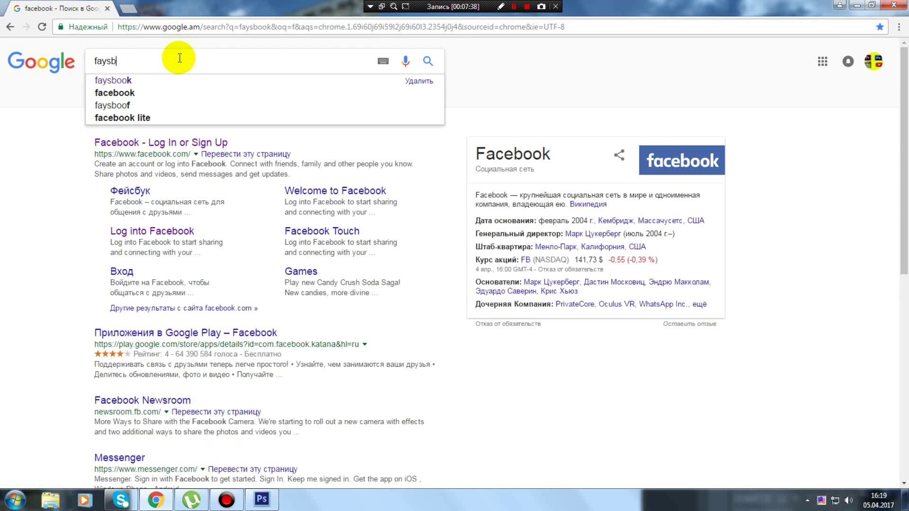
key("BackSpace")
key("BackSpace")
key("BackSpace")
type("re")
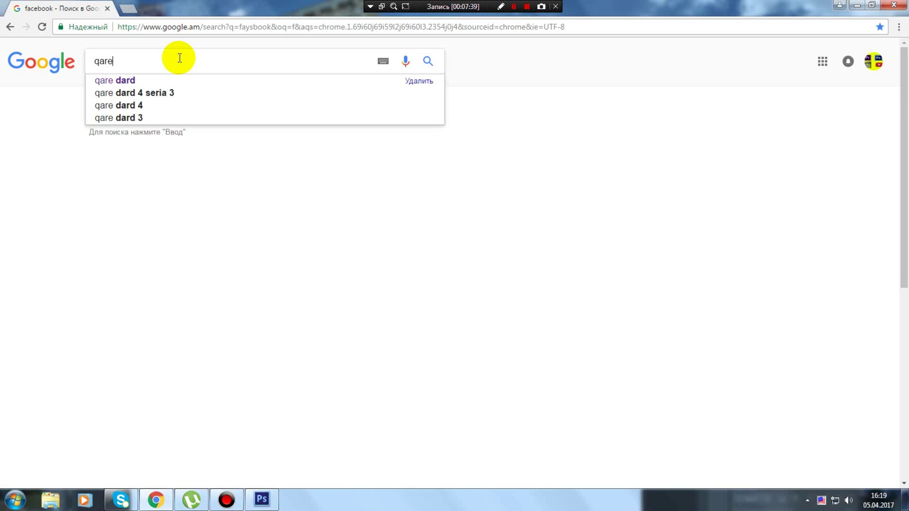
type(" da")
left_click(141, 80)
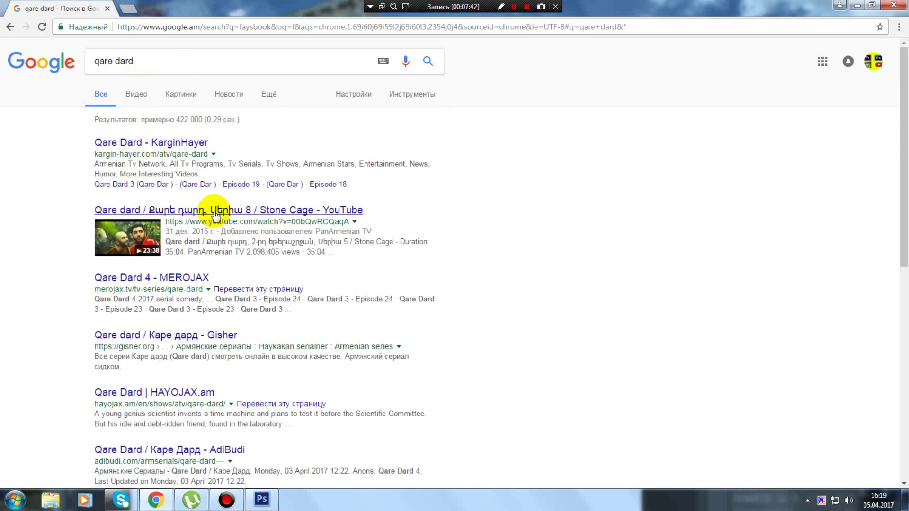
left_click(172, 95)
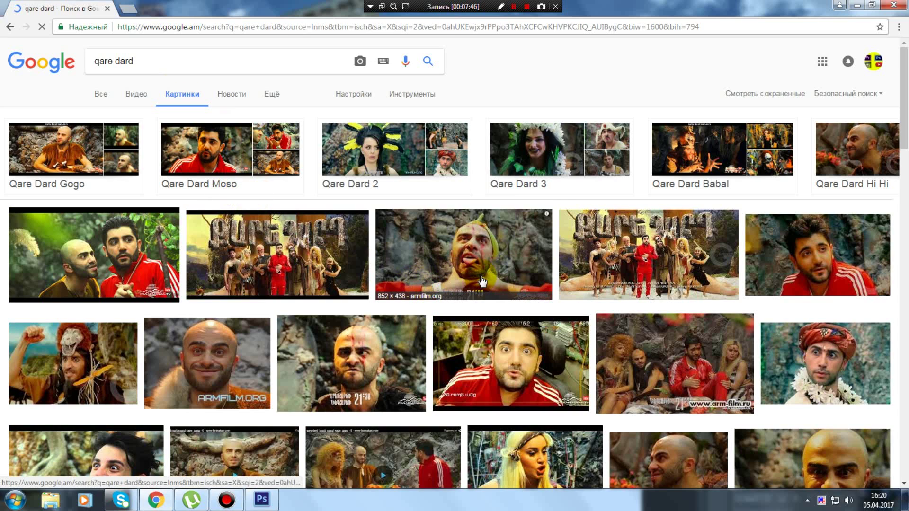
Browse the results and preview the image of the man in the red jacket
scroll(284, 237, "down", 1)
scroll(383, 310, "down", 3)
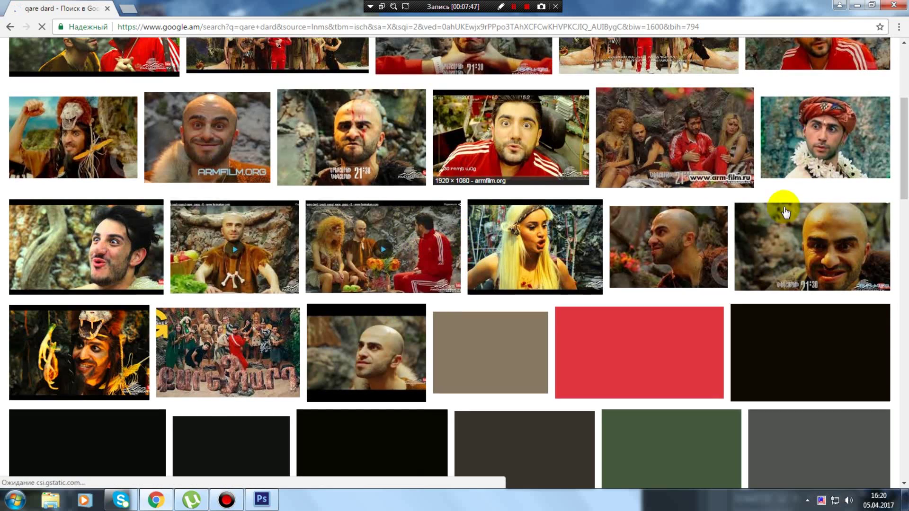
scroll(786, 201, "up", 1)
scroll(808, 193, "up", 1)
scroll(809, 185, "down", 3)
scroll(809, 184, "down", 3)
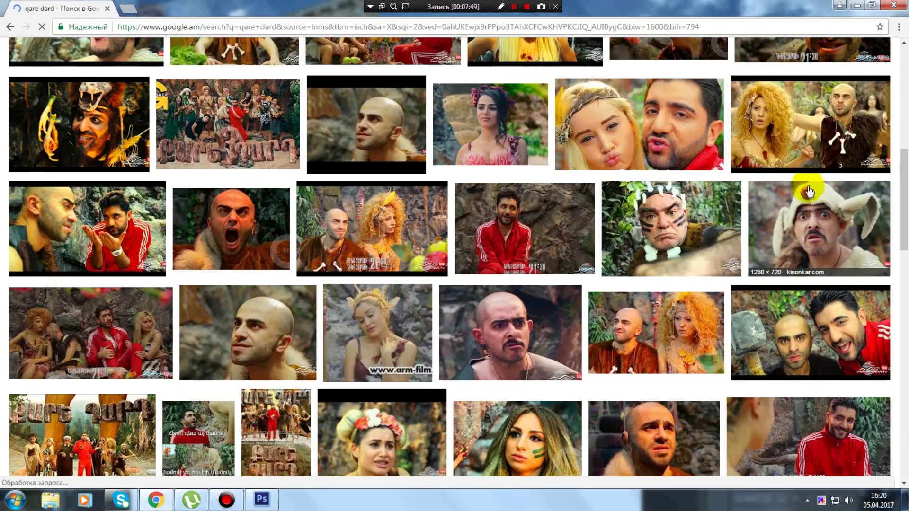
scroll(902, 401, "down", 1)
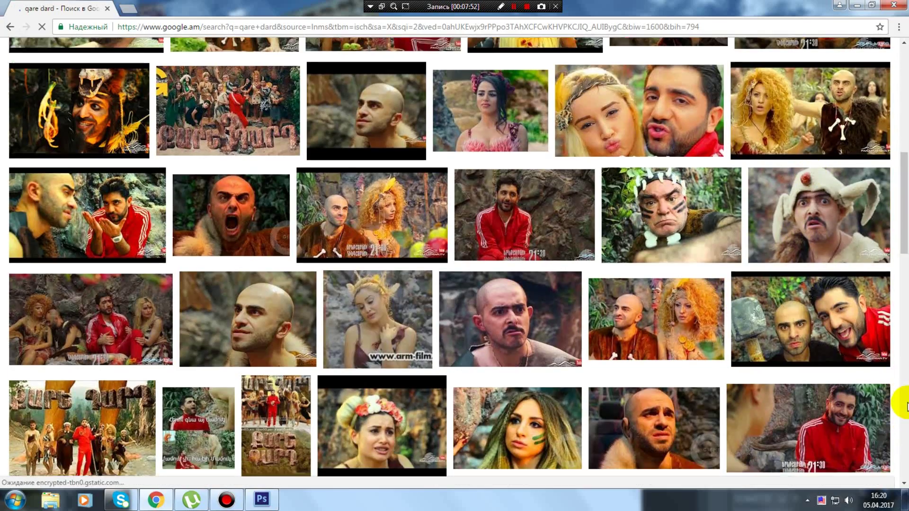
scroll(789, 381, "up", 3)
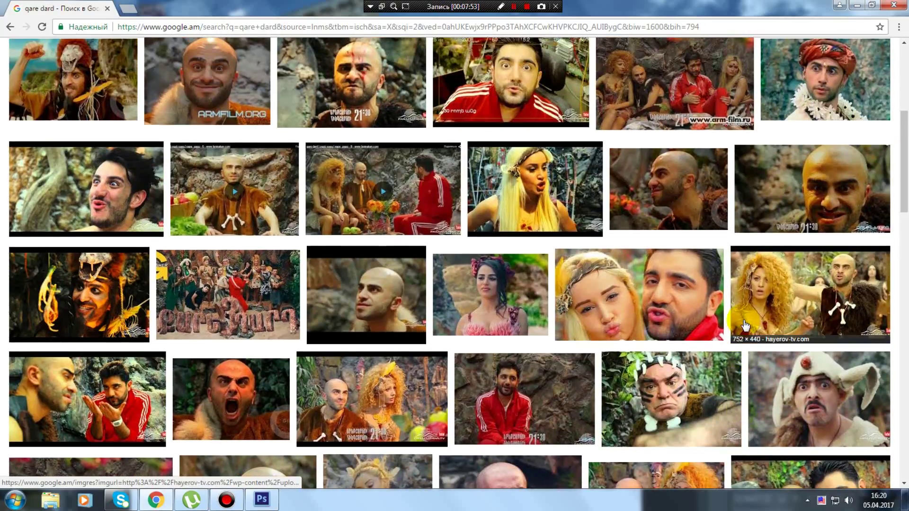
scroll(857, 165, "up", 1)
scroll(857, 161, "up", 3)
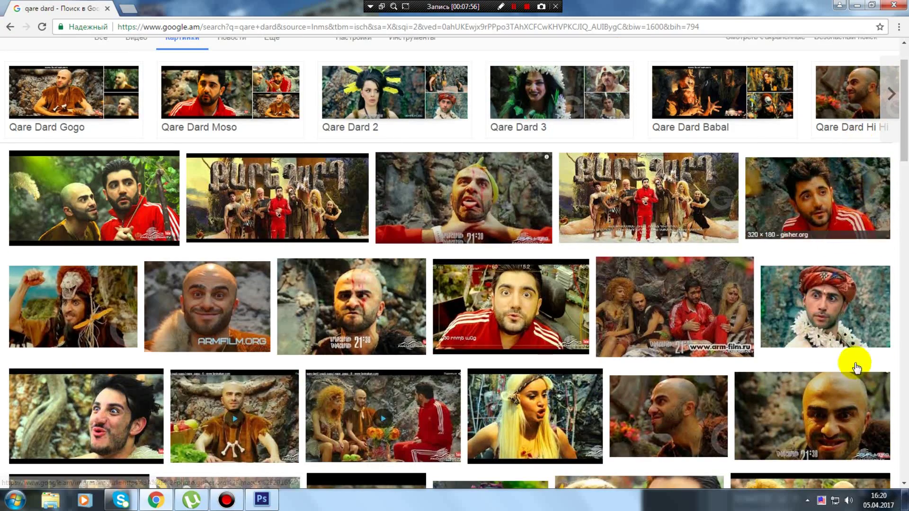
scroll(283, 269, "down", 3)
scroll(283, 269, "down", 7)
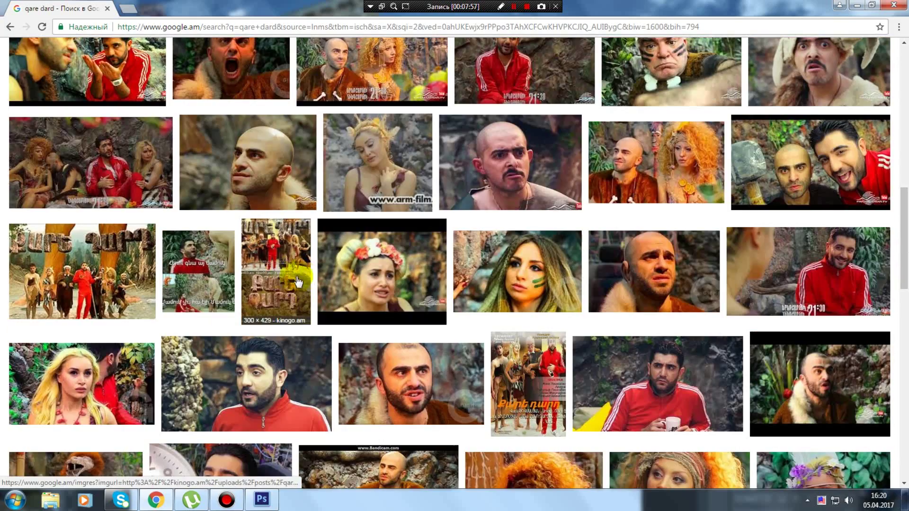
left_click(320, 454)
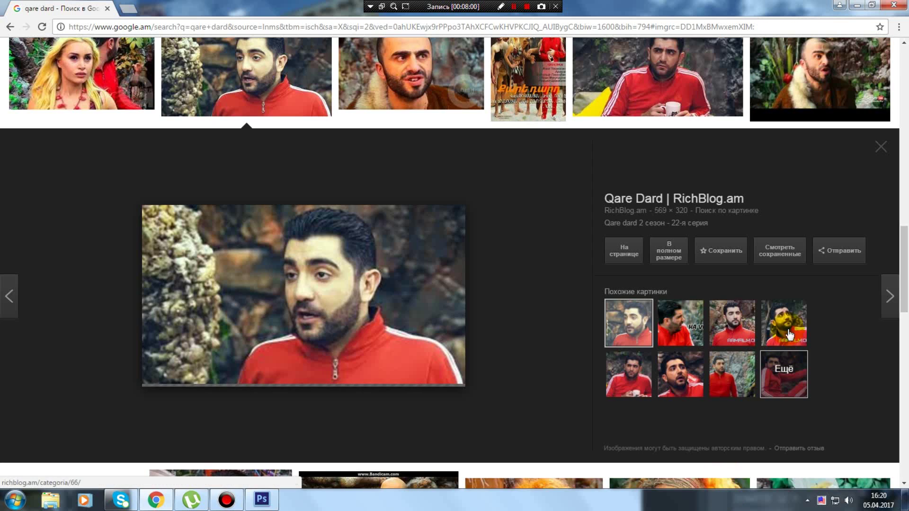
Compare similar images, settle on the 569 × 320 RichBlog.am close-up, and shrink Chrome
left_click(799, 332)
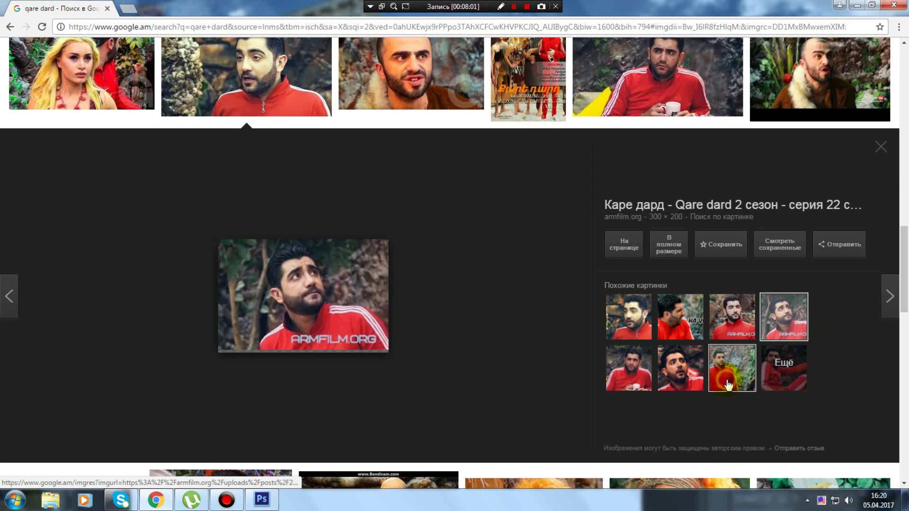
left_click(730, 376)
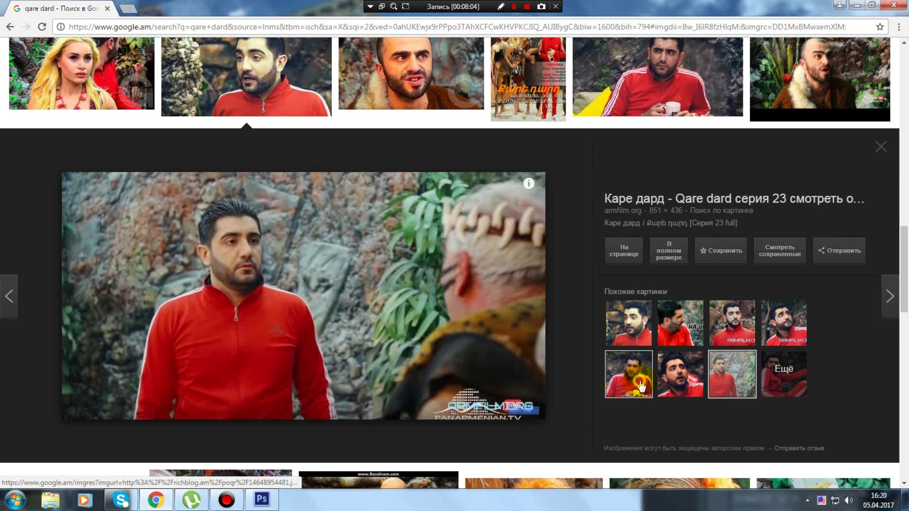
left_click(663, 371)
left_click(661, 337)
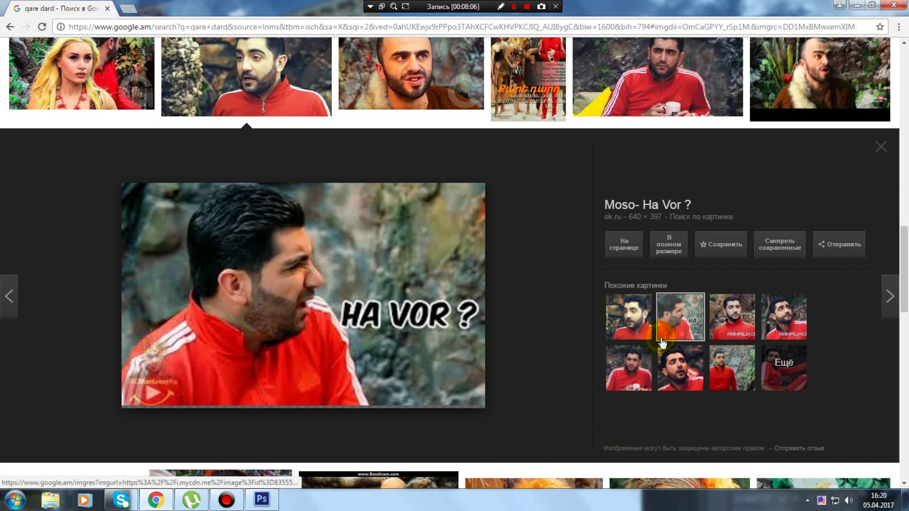
left_click(645, 339)
left_click(715, 334)
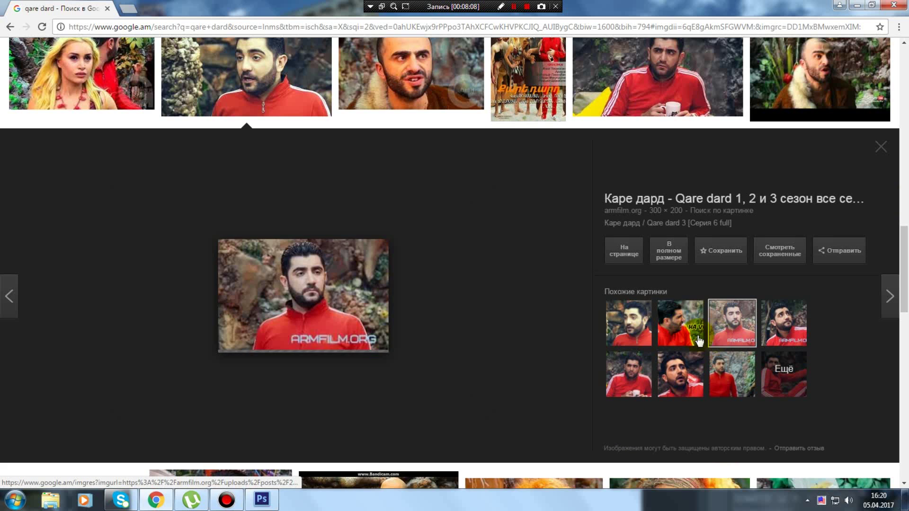
left_click(635, 332)
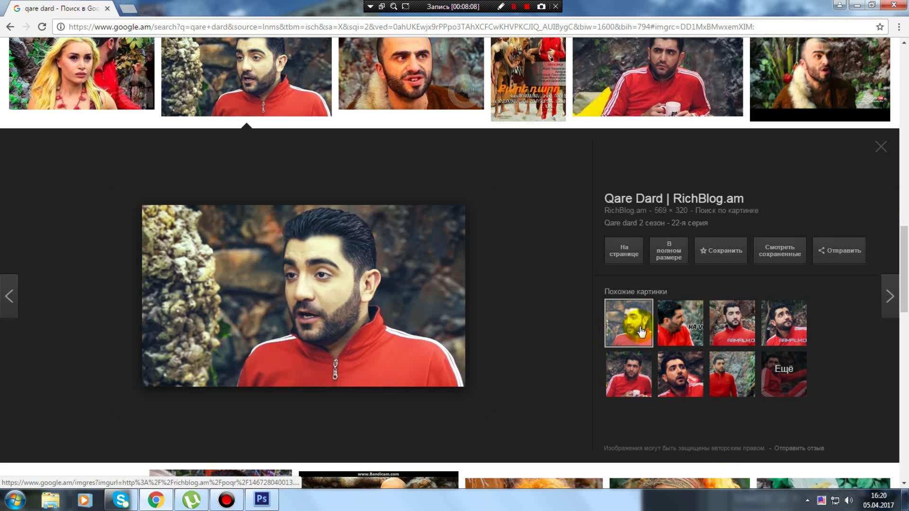
left_click(872, 5)
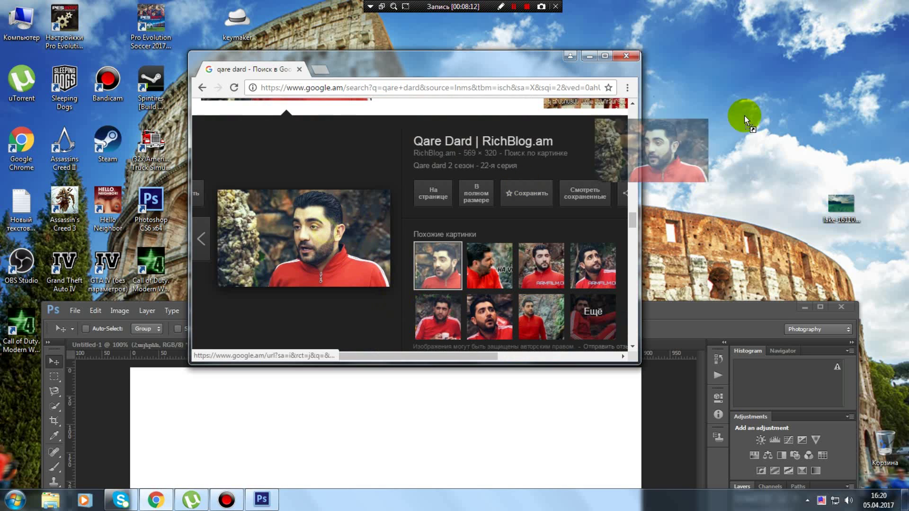
Save the RichBlog.am photo to the desktop and place it into Untitled-2
left_click_drag(338, 241, 786, 118)
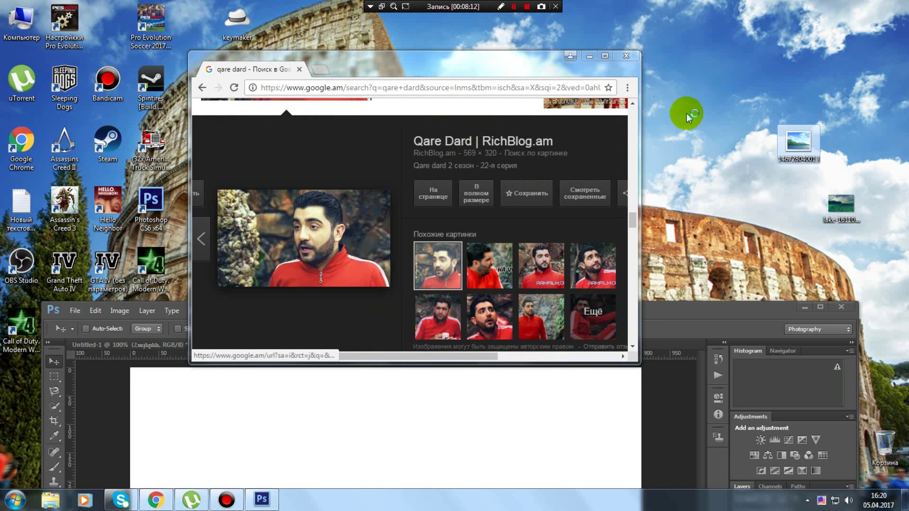
left_click(626, 56)
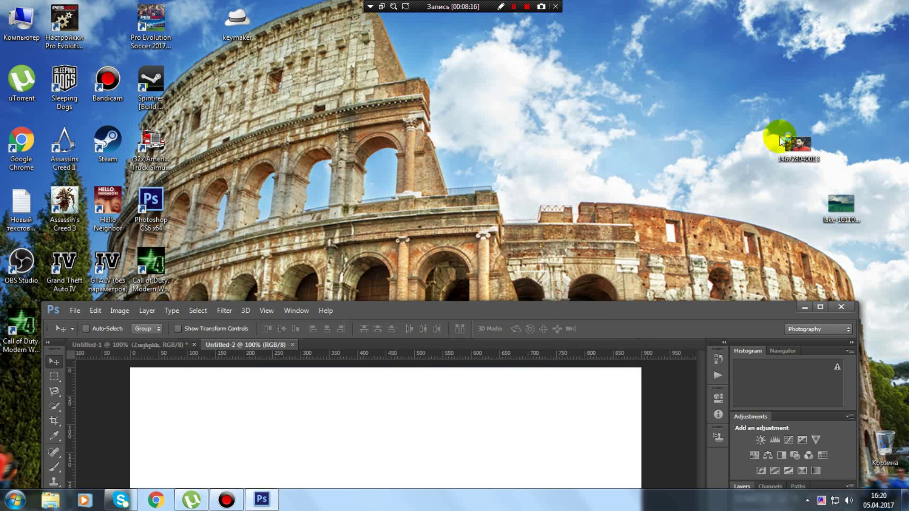
left_click_drag(734, 305, 784, 158)
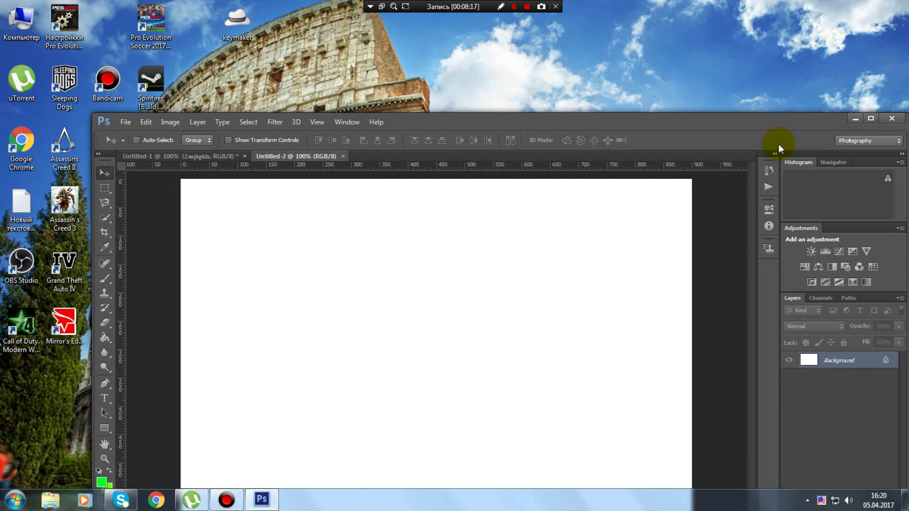
left_click_drag(449, 270, 410, 341)
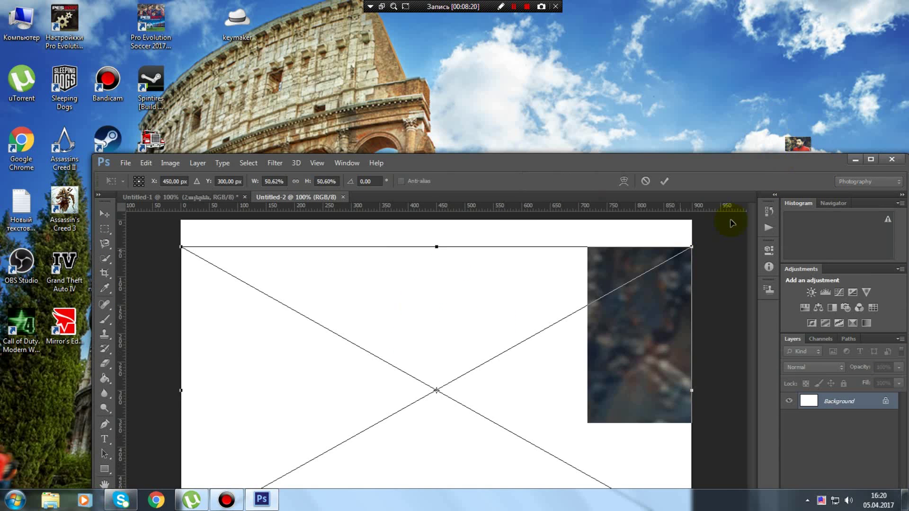
left_click(872, 160)
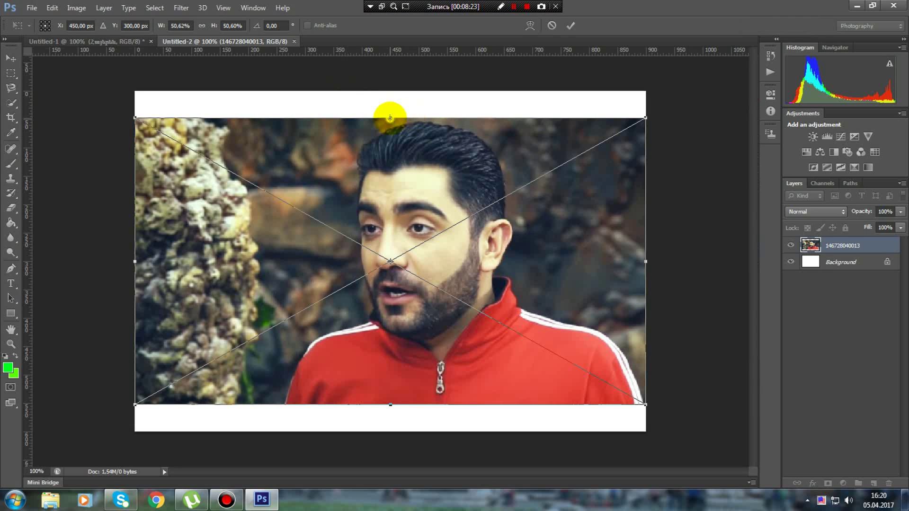
left_click_drag(391, 117, 391, 91)
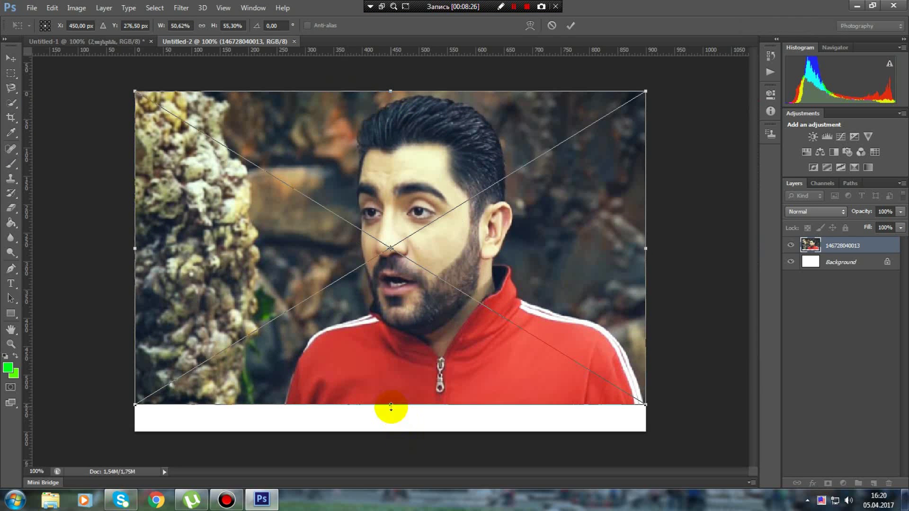
left_click_drag(391, 406, 390, 432)
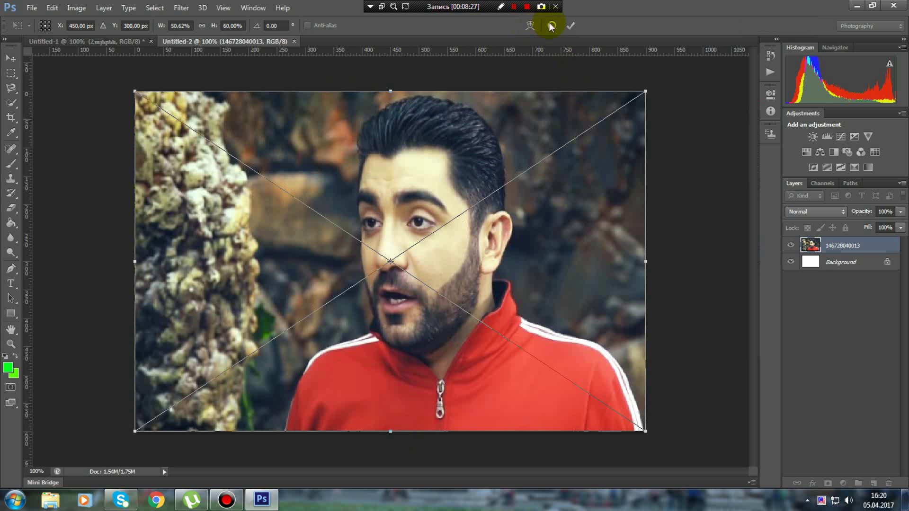
left_click(571, 26)
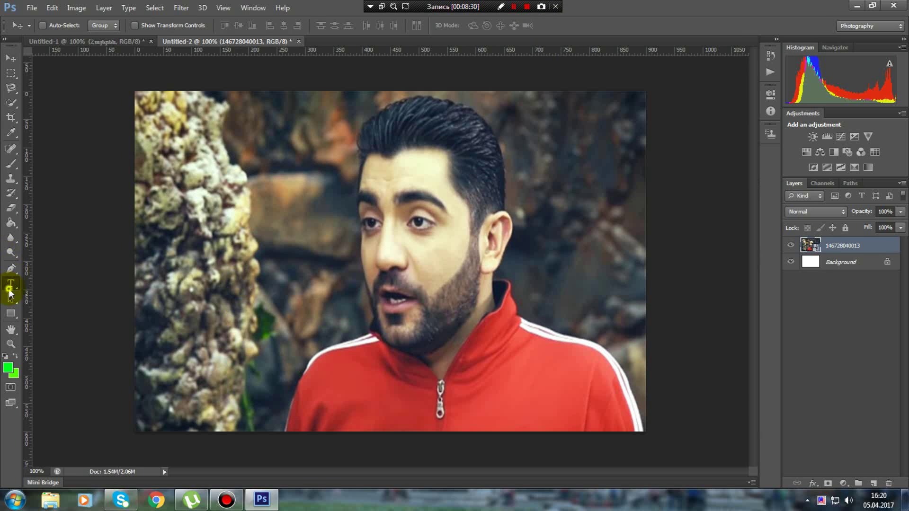
Choose the Magnetic Lasso Tool from the Lasso group, dismissing the No pixels warning
left_click(11, 87)
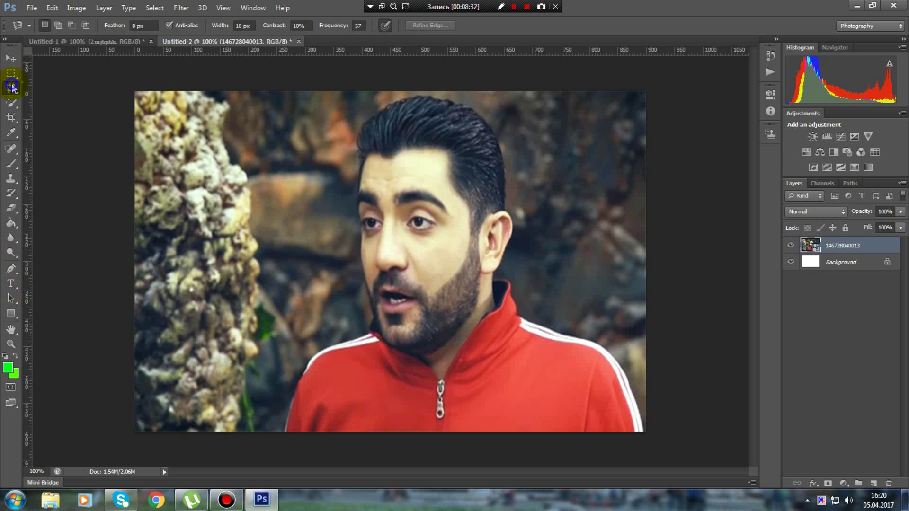
right_click(12, 87)
left_click(56, 88)
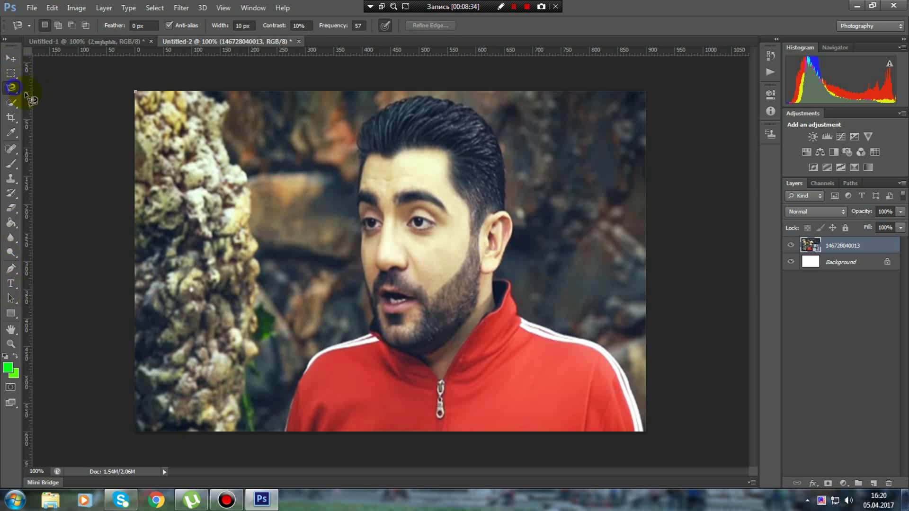
double_click(44, 88)
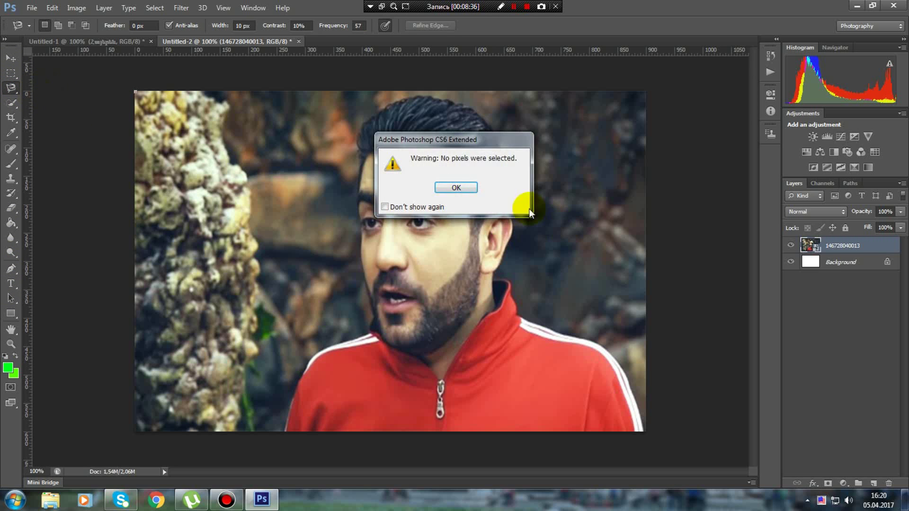
left_click(451, 184)
right_click(11, 73)
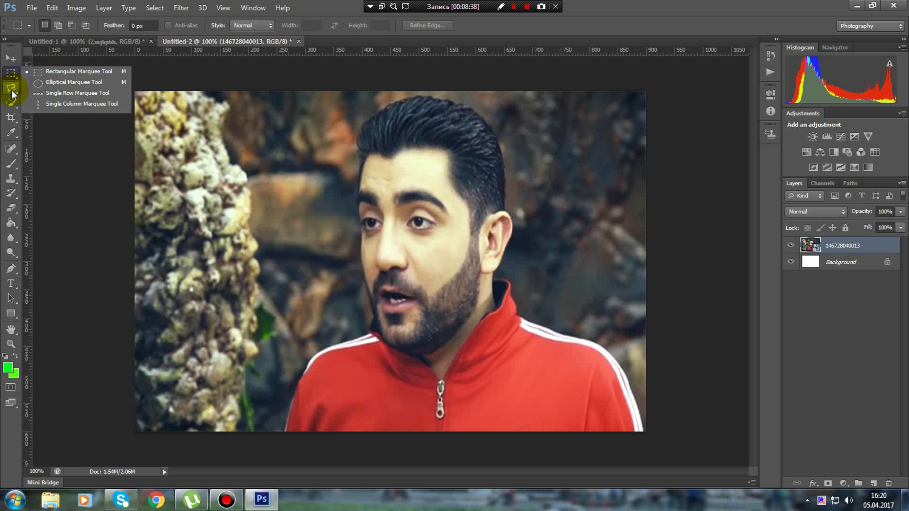
right_click(12, 90)
left_click(55, 87)
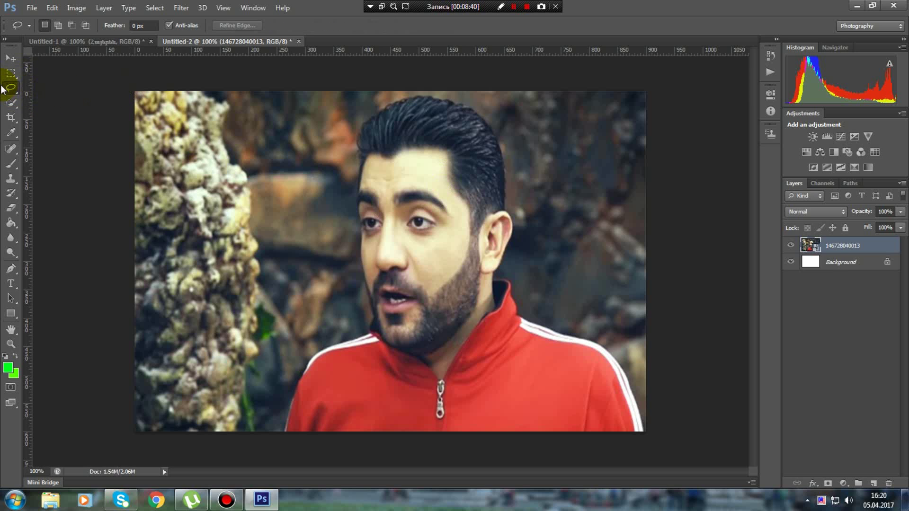
right_click(13, 88)
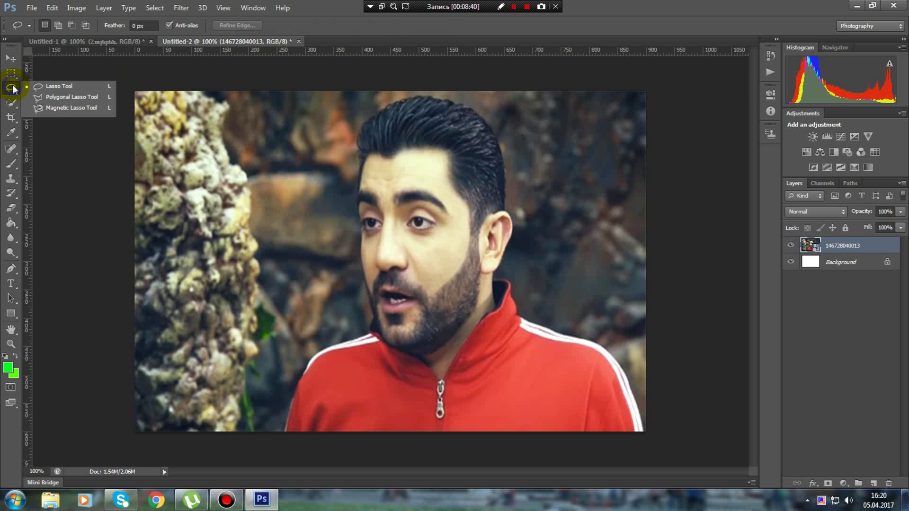
left_click(46, 109)
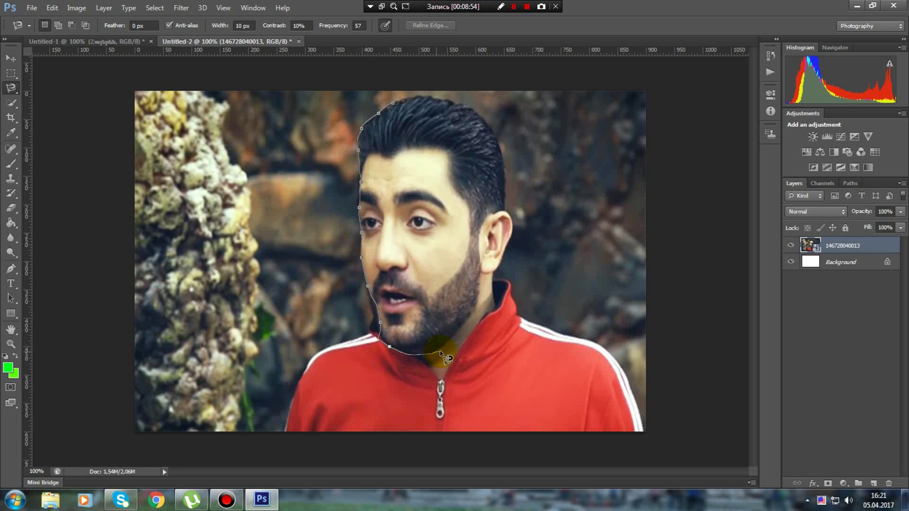
Trace around the man's hair, shoulders and red jacket, closing the outline at the forehead
key("Escape")
left_click(428, 147)
left_click(382, 124)
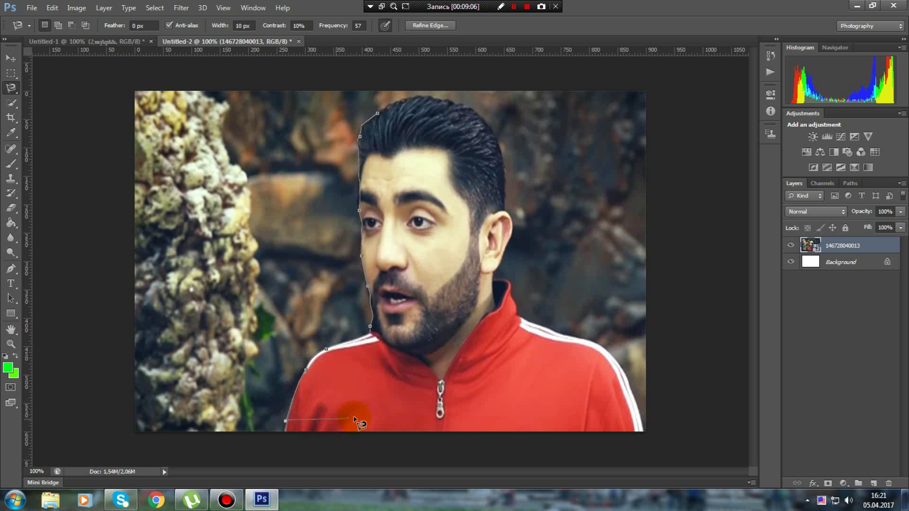
left_click_drag(357, 423, 531, 423)
mouse_move(631, 404)
left_mouse_down()
mouse_move(609, 361)
mouse_move(530, 320)
mouse_move(503, 256)
mouse_move(517, 225)
left_mouse_up()
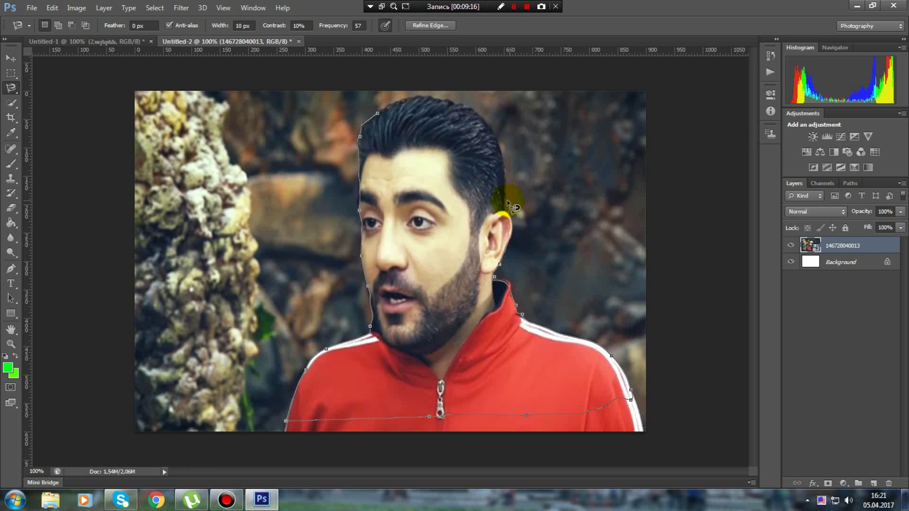
left_click_drag(495, 119, 447, 98)
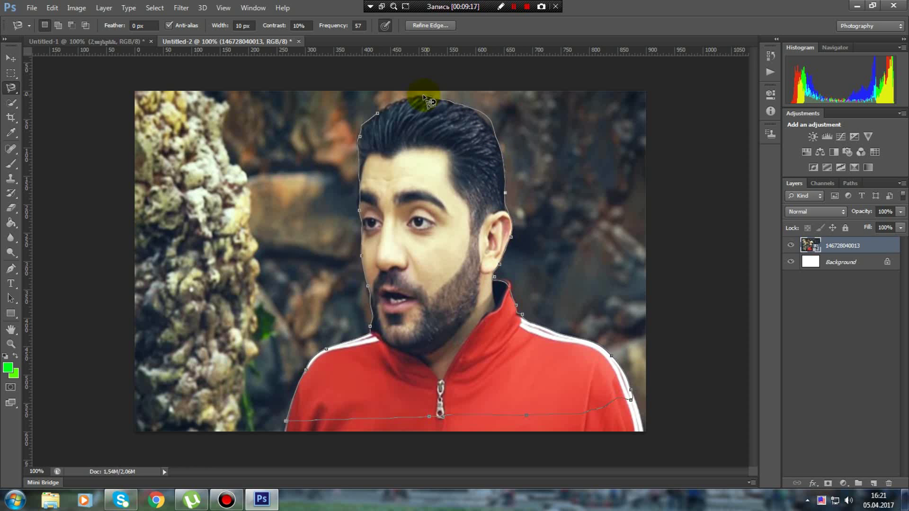
left_click(378, 115)
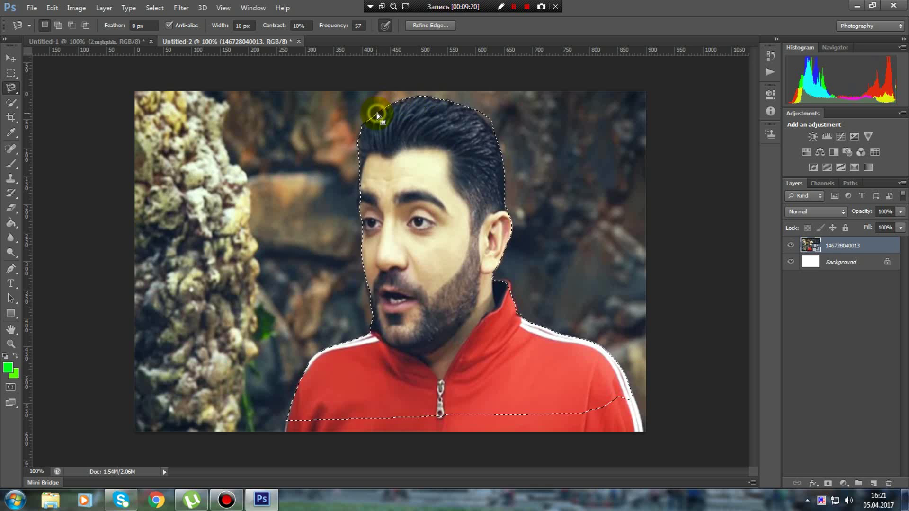
Refine the selection's edge with Output To: Layer Mask, hiding the rocky background
left_click(419, 28)
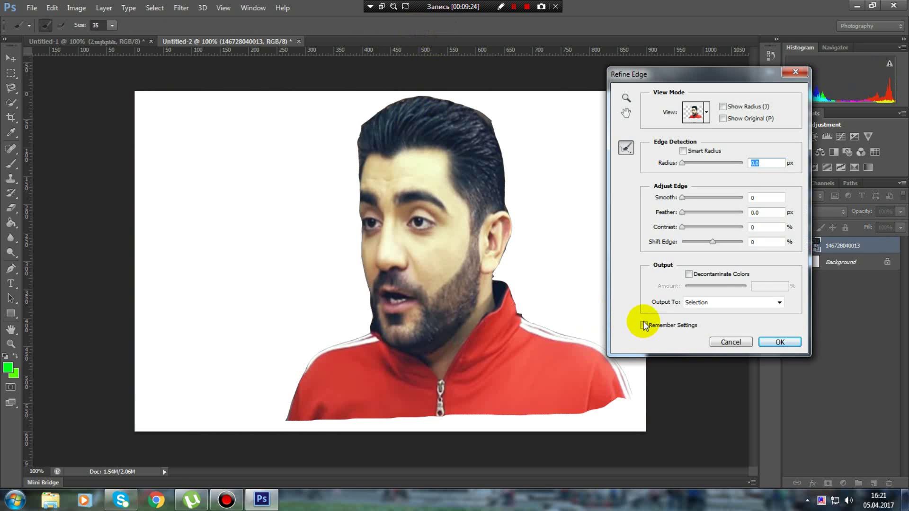
left_click(784, 340)
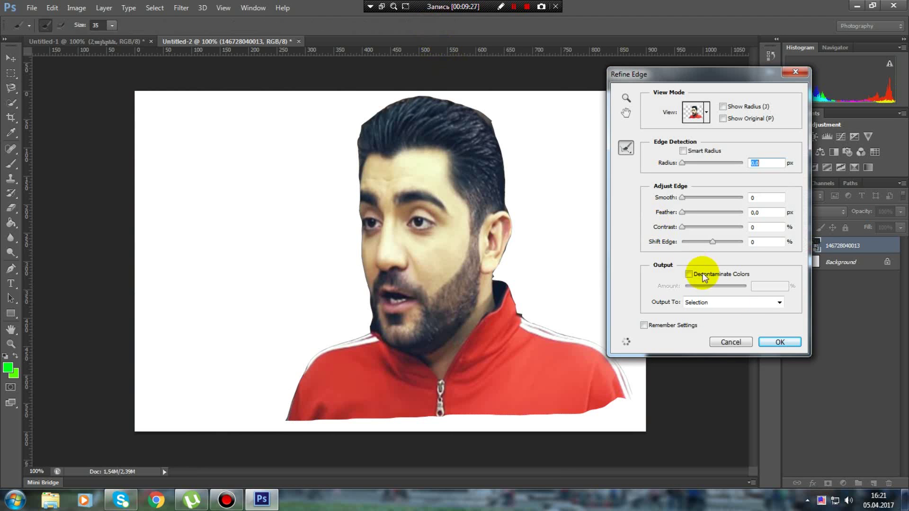
left_click(783, 302)
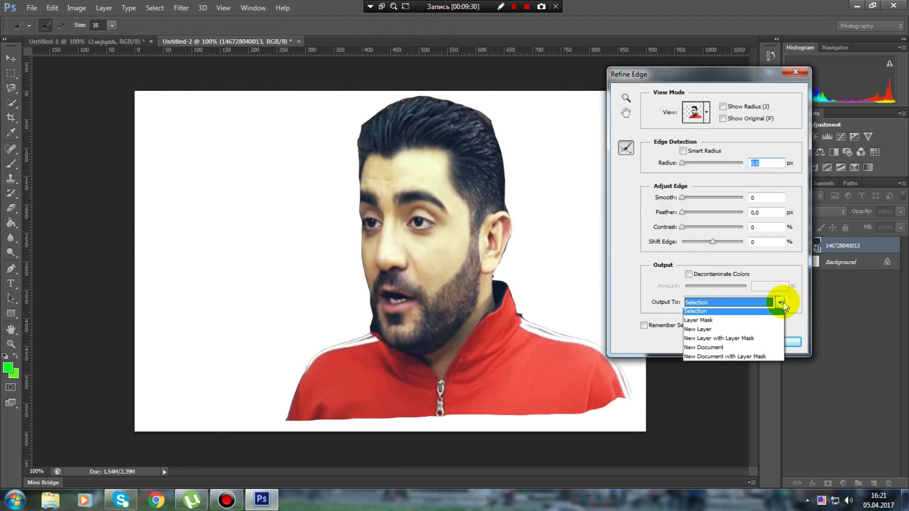
left_click(721, 326)
left_click(798, 342)
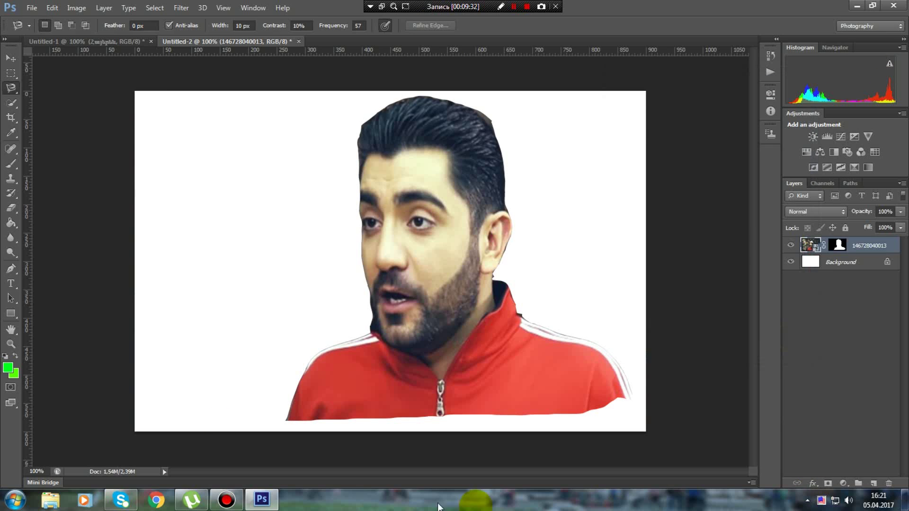
left_click(9, 209)
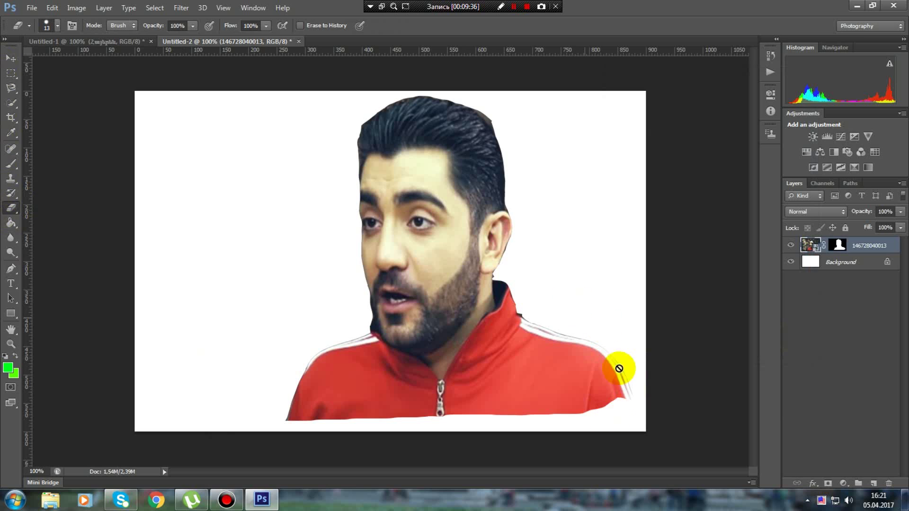
Rasterize the portrait layer and erase stray fringes around the hair and ear
left_click(524, 174)
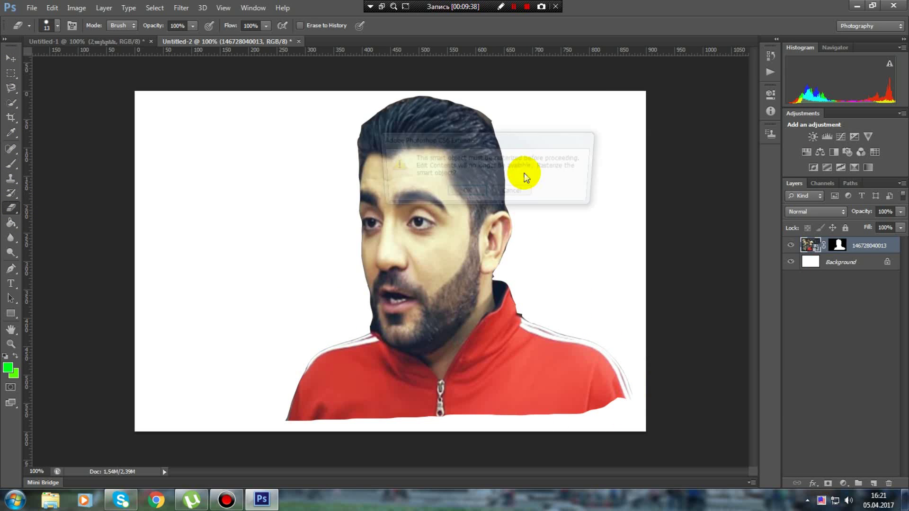
left_click(454, 192)
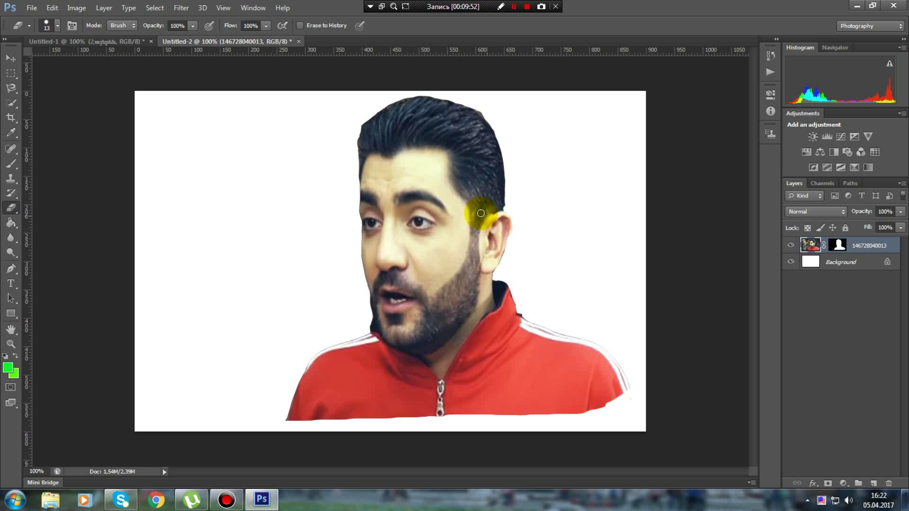
left_click(29, 9)
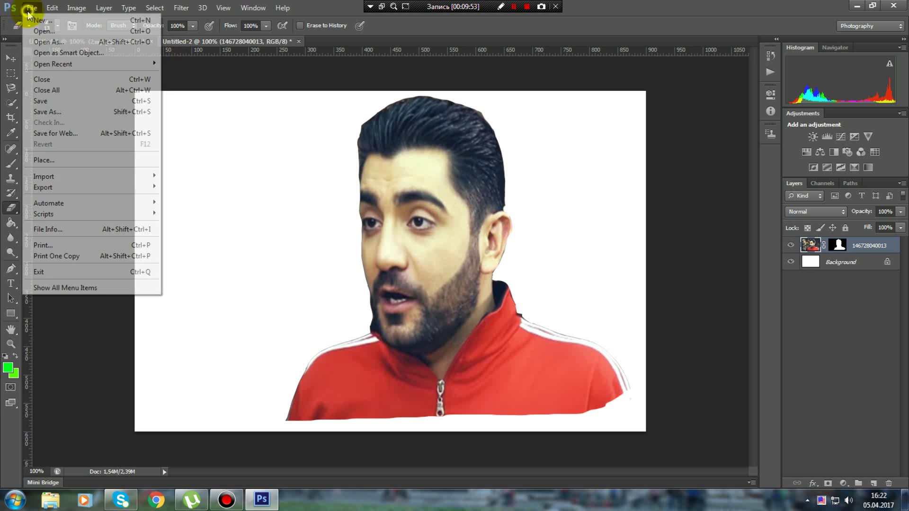
left_click(50, 104)
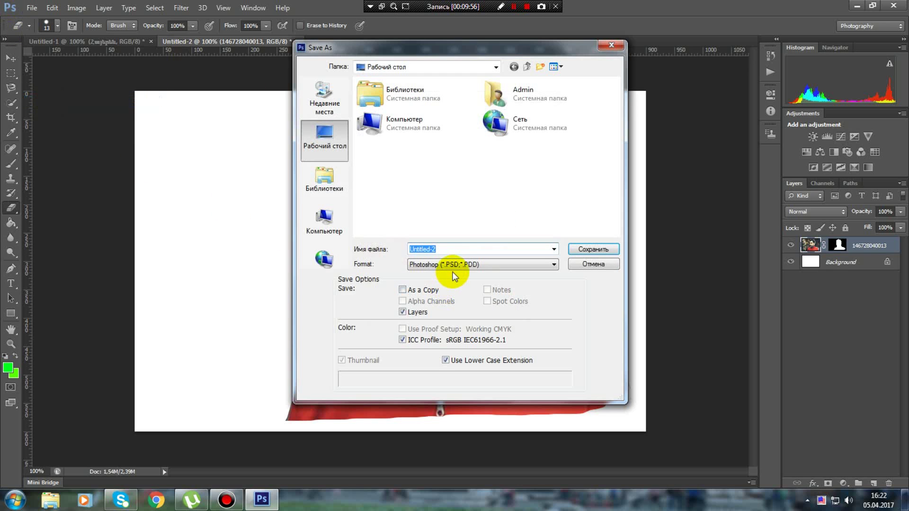
left_click(453, 269)
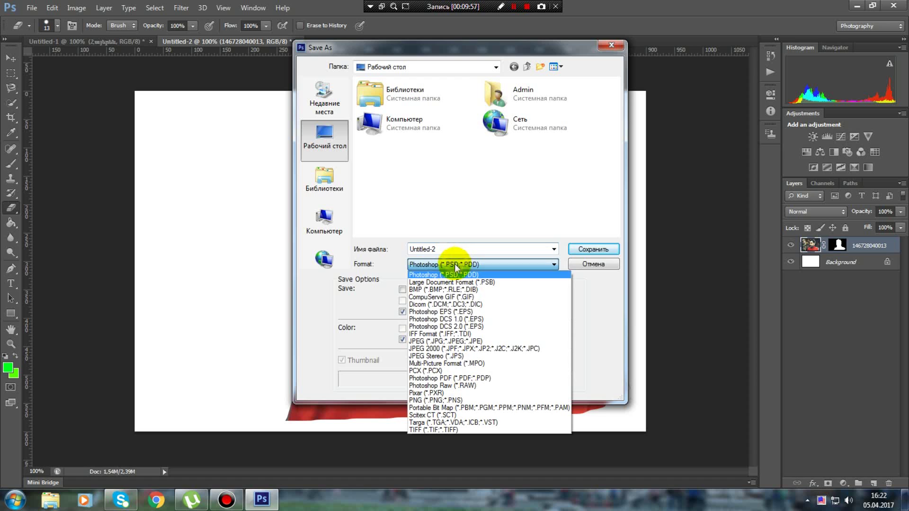
left_click(462, 341)
left_click(519, 160)
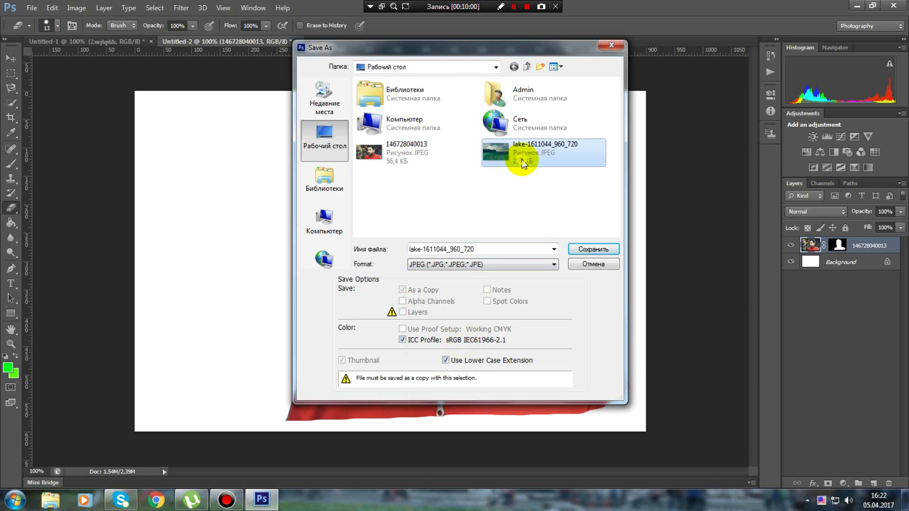
left_click(432, 158)
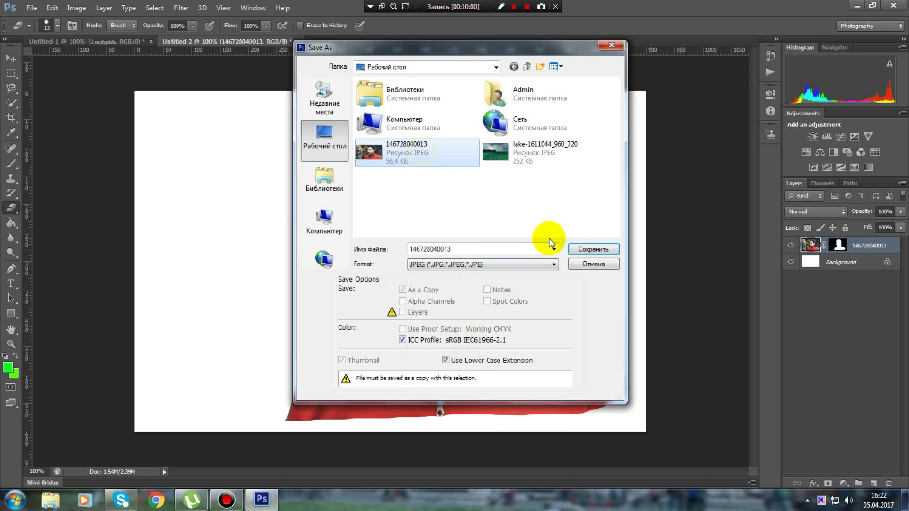
left_click(590, 249)
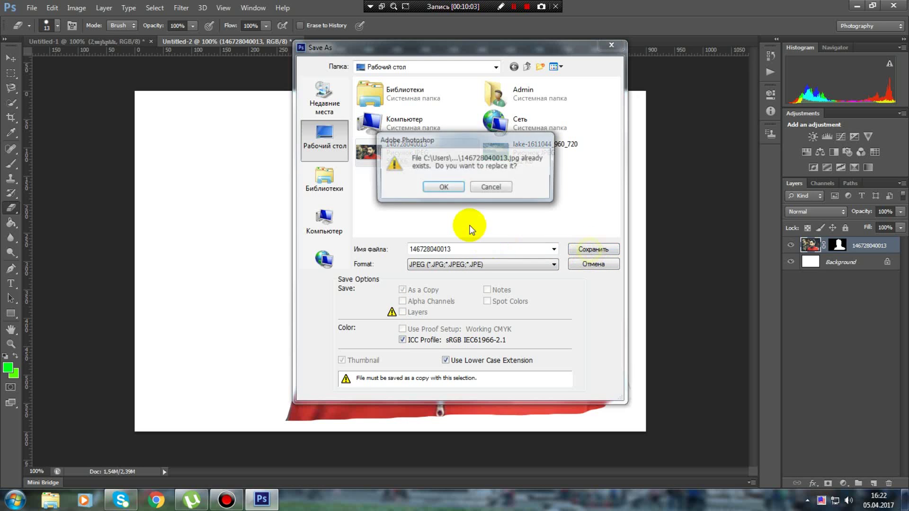
left_click(443, 188)
key("Return")
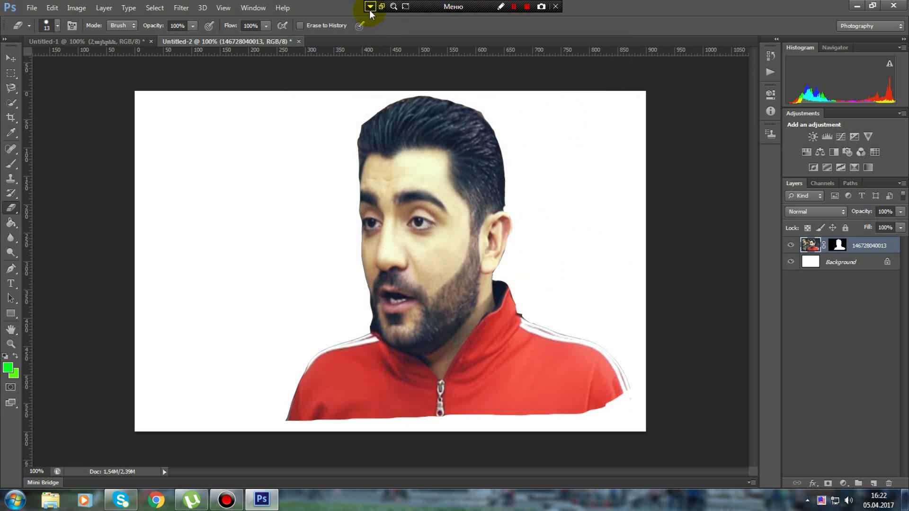
left_click(303, 38)
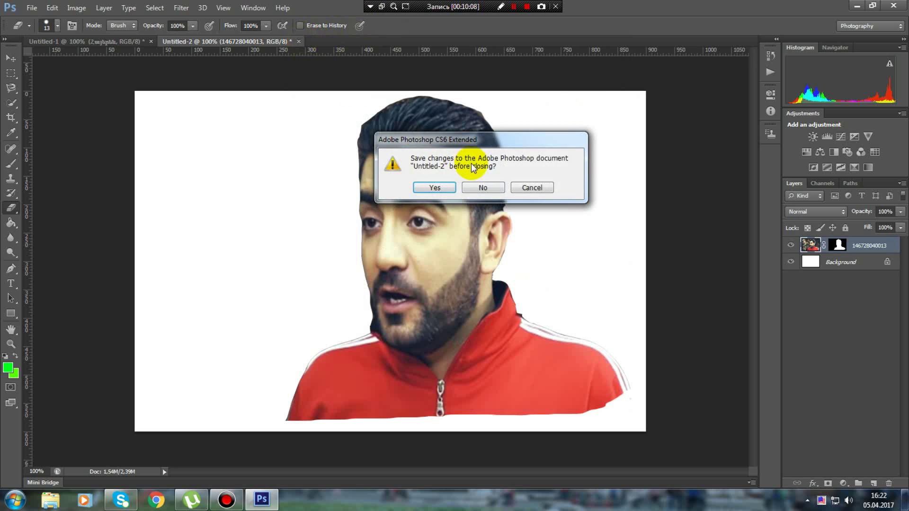
left_click(481, 187)
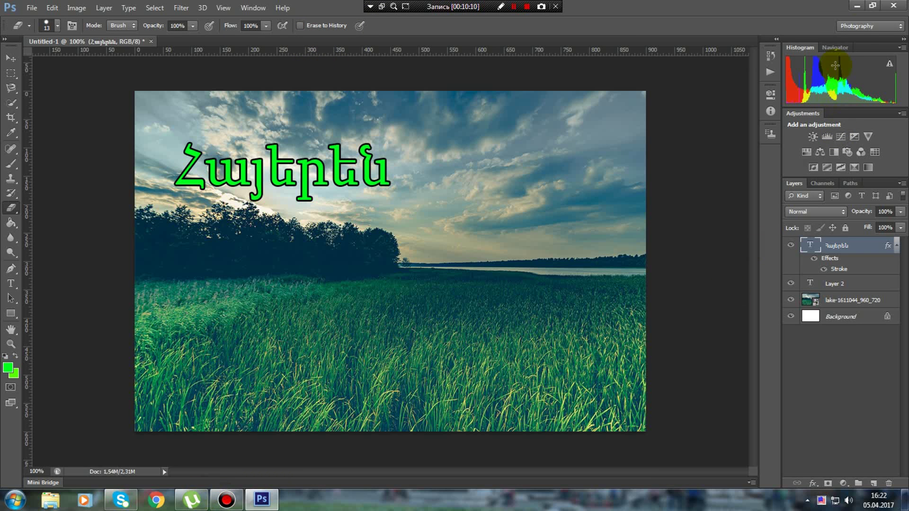
Create a new blank Untitled-2 document from the Photo landscape preset, saving the preset
left_click(873, 5)
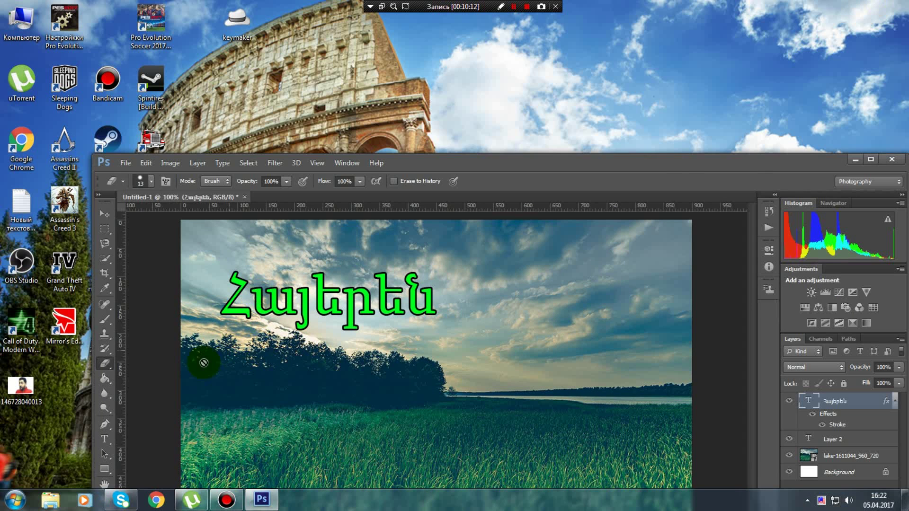
left_click(871, 159)
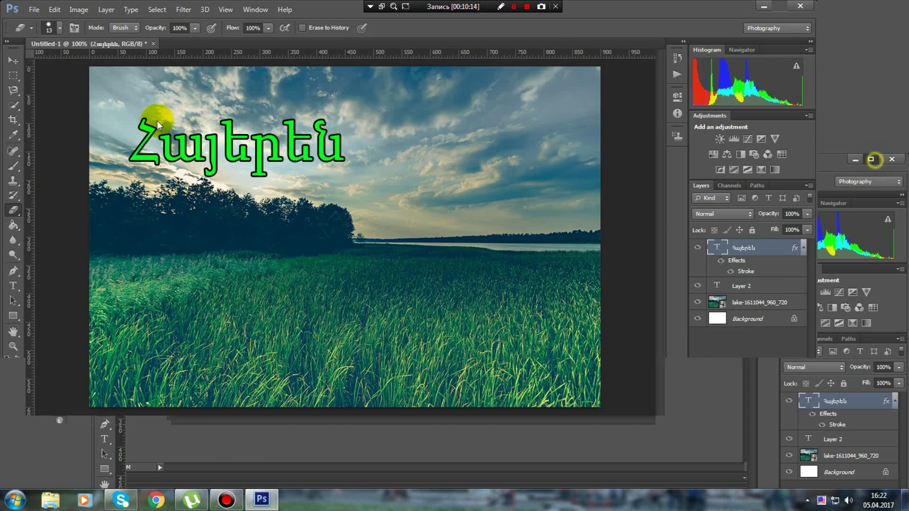
left_click(32, 8)
left_click(43, 20)
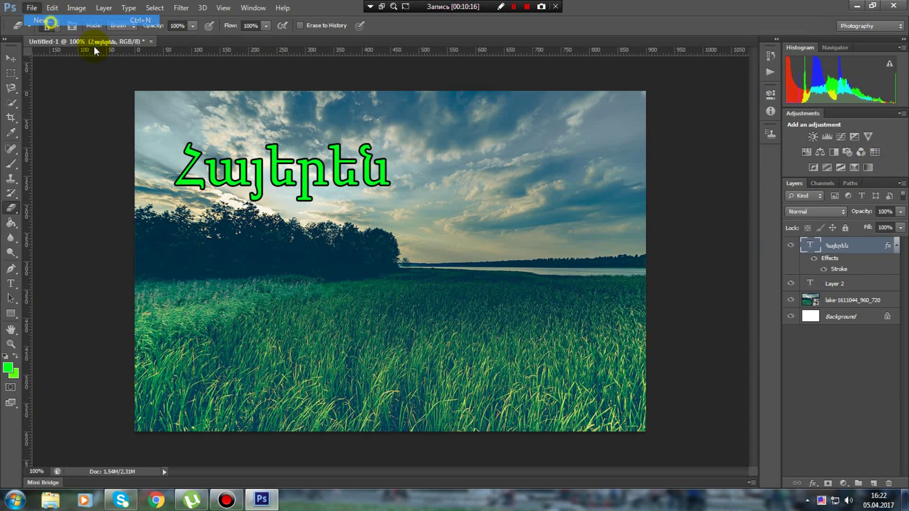
left_click(440, 148)
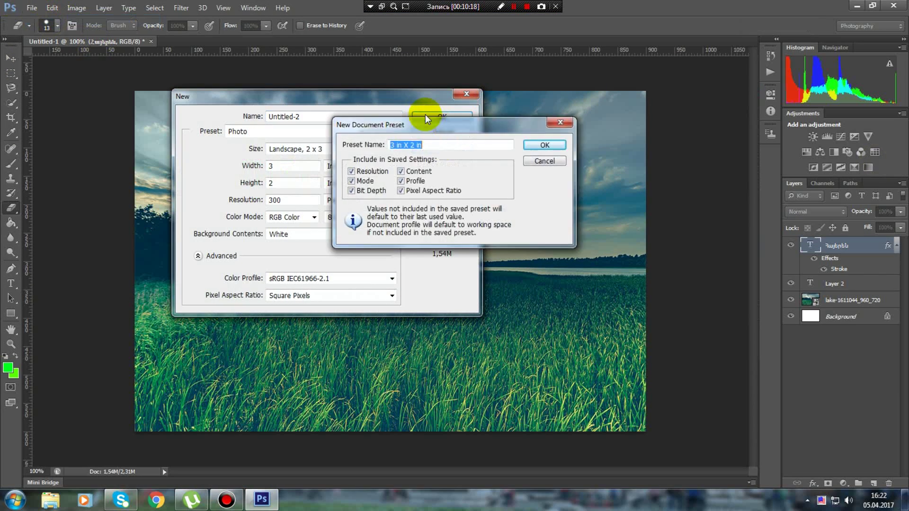
left_click(566, 124)
left_click(440, 117)
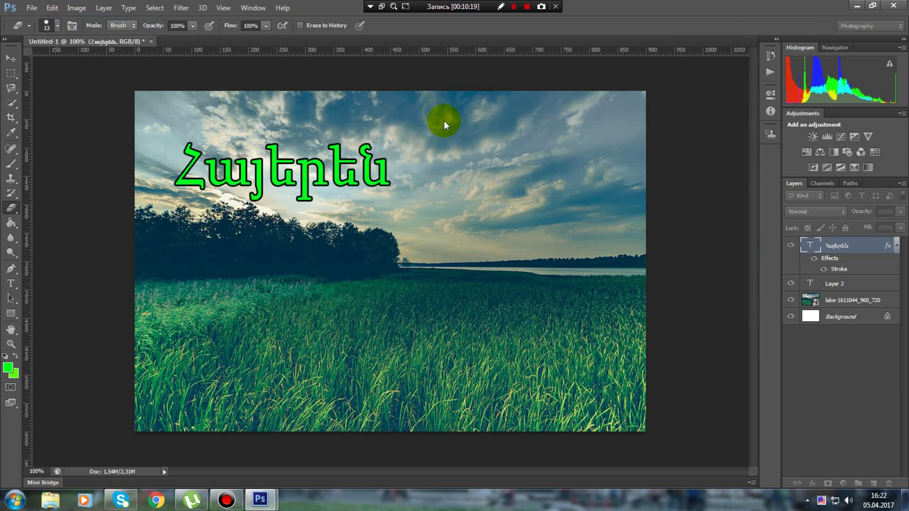
left_click_drag(337, 51, 440, 46)
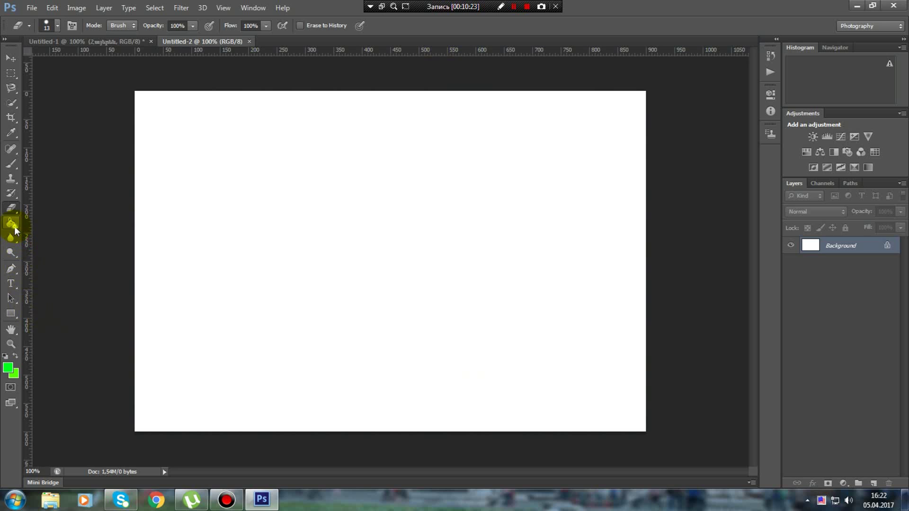
Fill the white Untitled-2 canvas with green using the Paint Bucket Tool
left_click(12, 223)
left_click(270, 233)
left_click(388, 230)
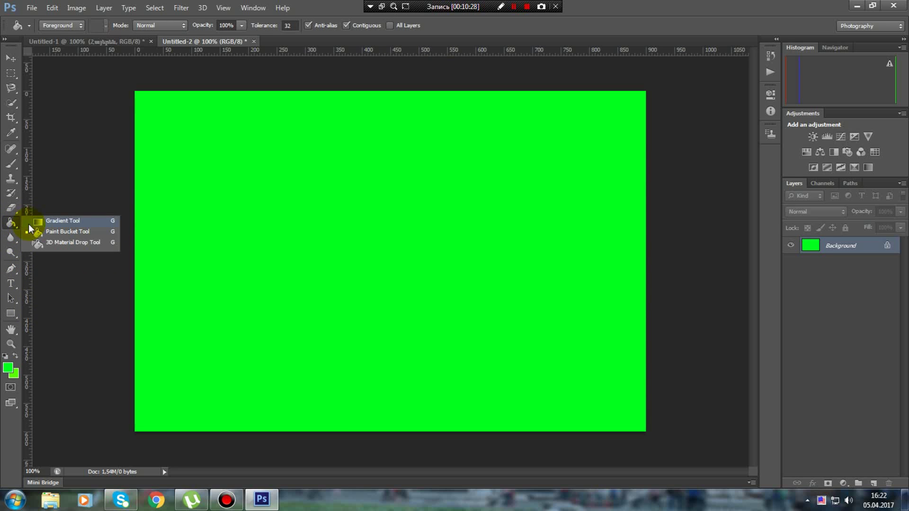
left_click_drag(16, 224, 43, 220)
left_click(8, 224)
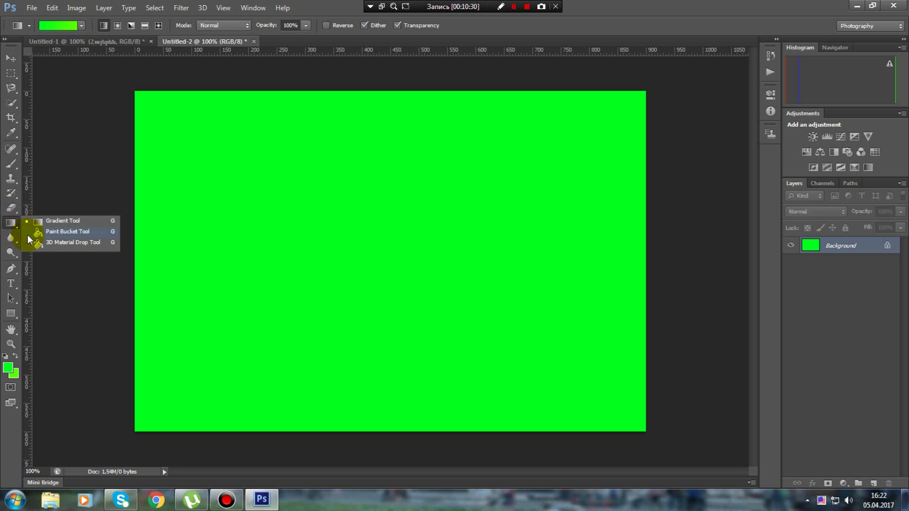
left_click(27, 233)
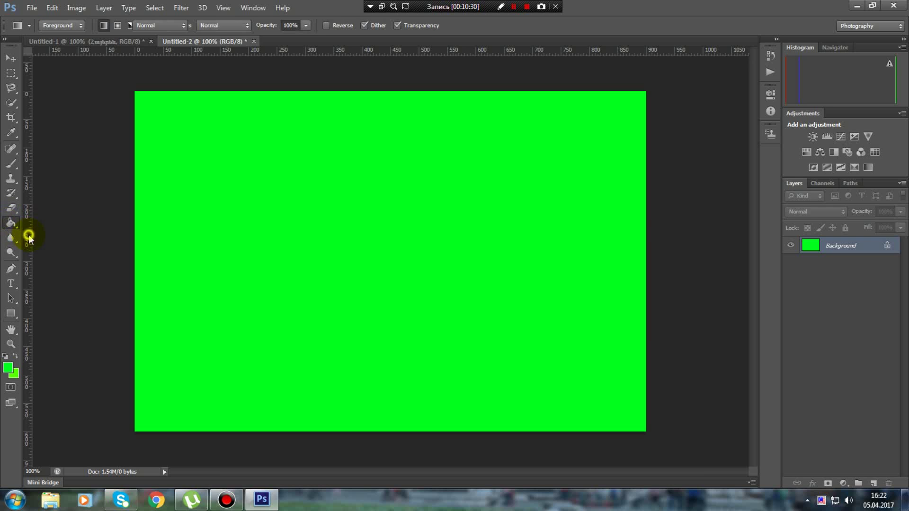
Set the foreground colour to a brighter yellow-green and refill the canvas with it
left_click(10, 388)
left_click(7, 367)
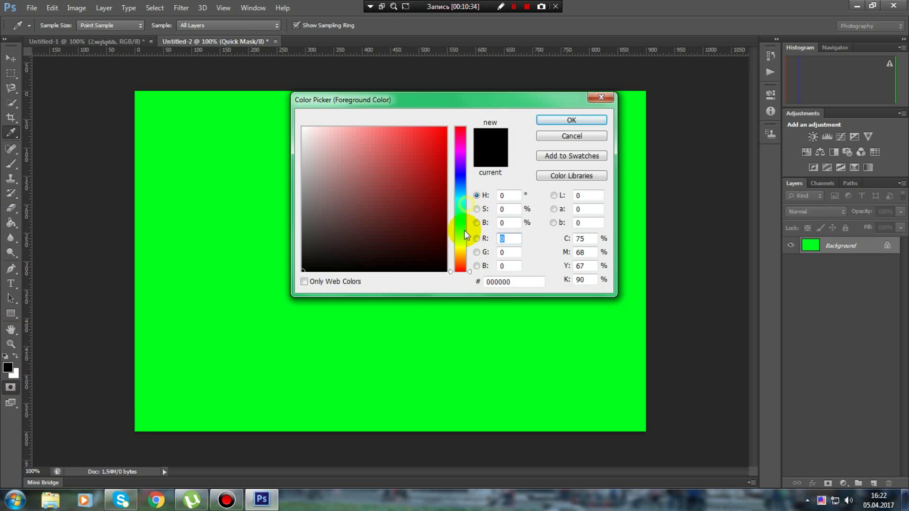
left_click_drag(463, 230, 462, 215)
mouse_move(365, 191)
left_mouse_down()
mouse_move(440, 145)
mouse_move(462, 144)
left_mouse_up()
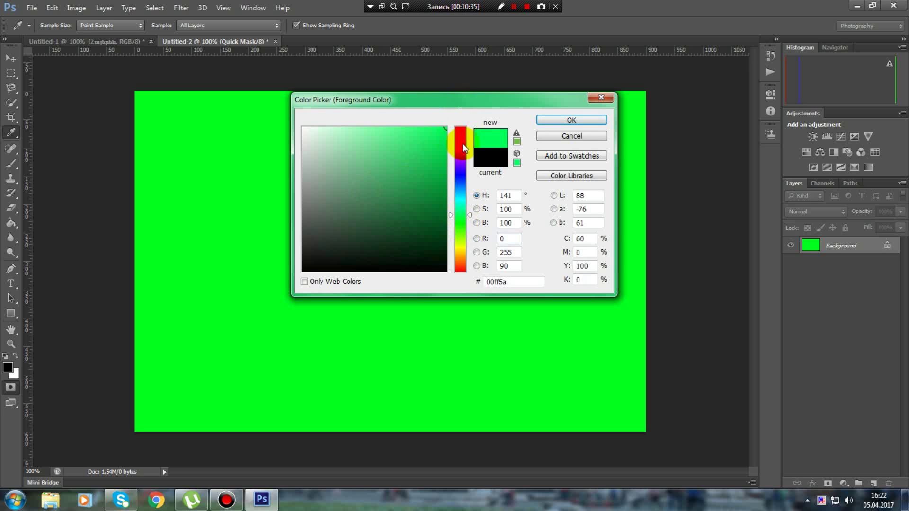
left_click(572, 120)
key("g")
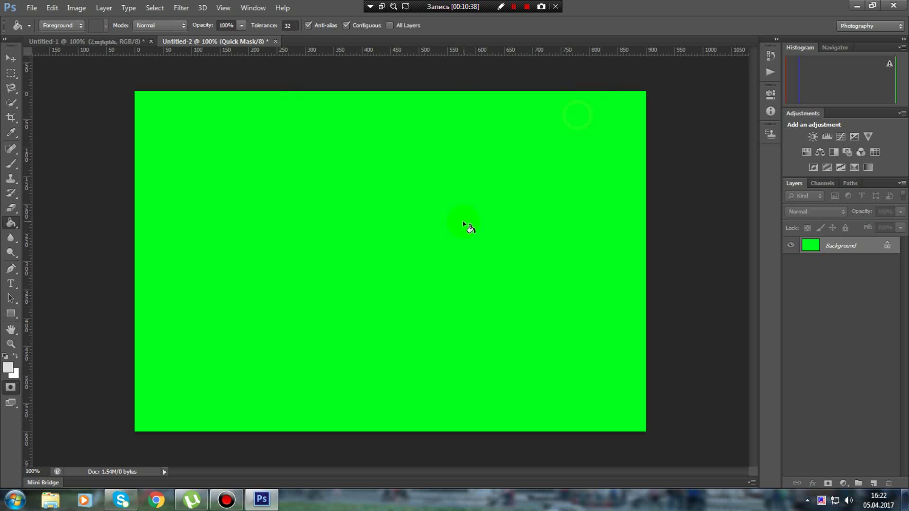
left_click(451, 235)
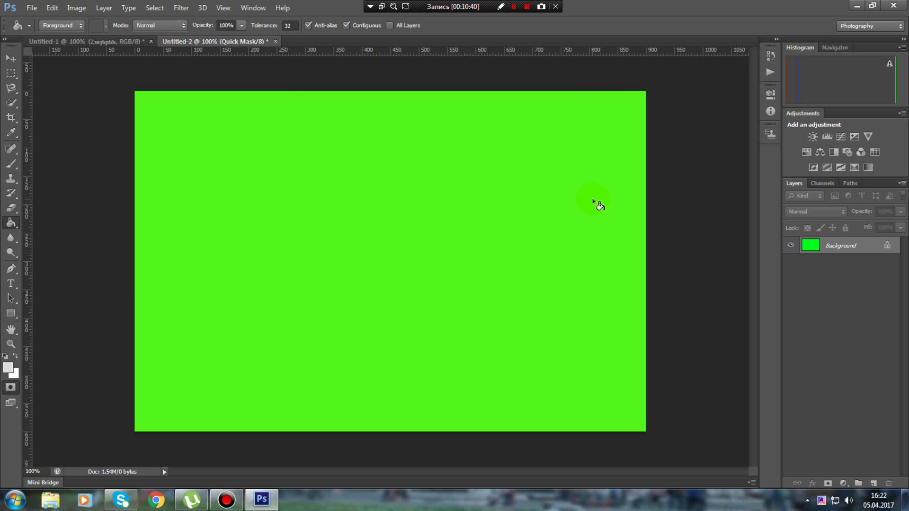
Place the man's portrait photo from the desktop onto Untitled-2 and exit Quick Mask
left_click(893, 6)
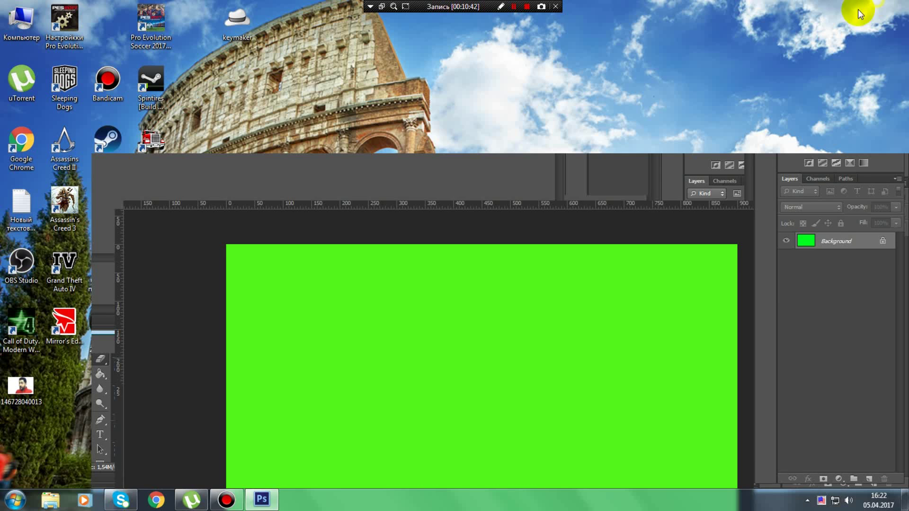
left_click_drag(21, 388, 433, 324)
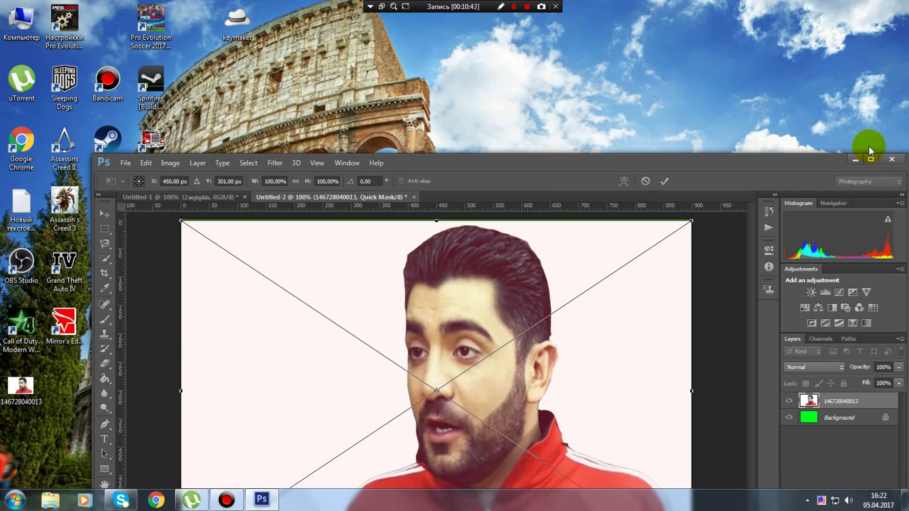
left_click(871, 160)
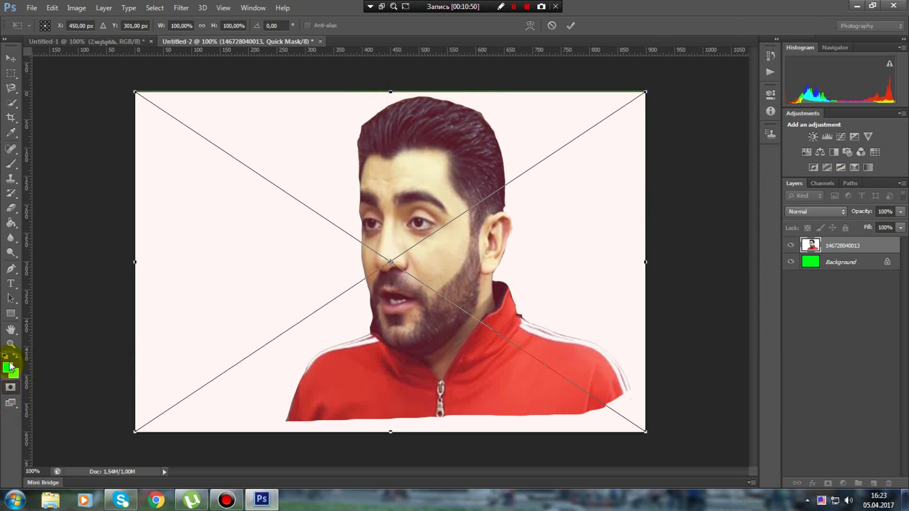
left_click(11, 298)
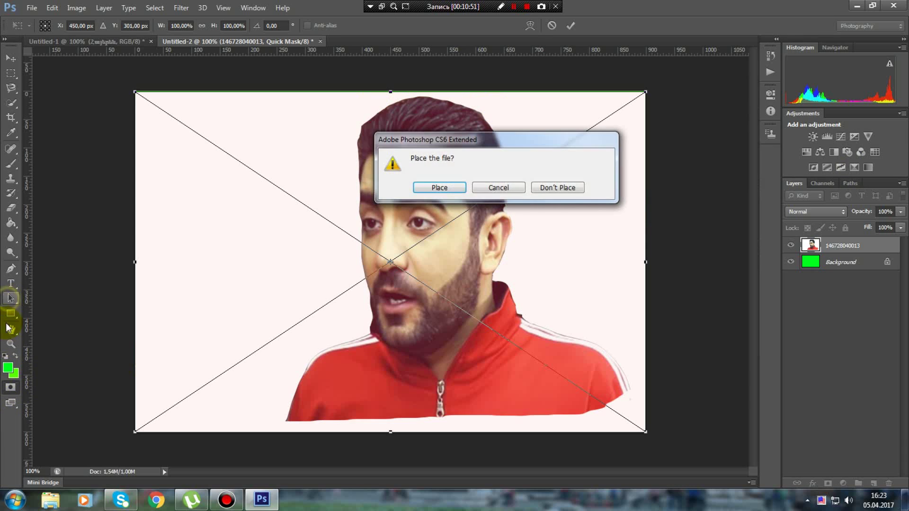
left_click(440, 188)
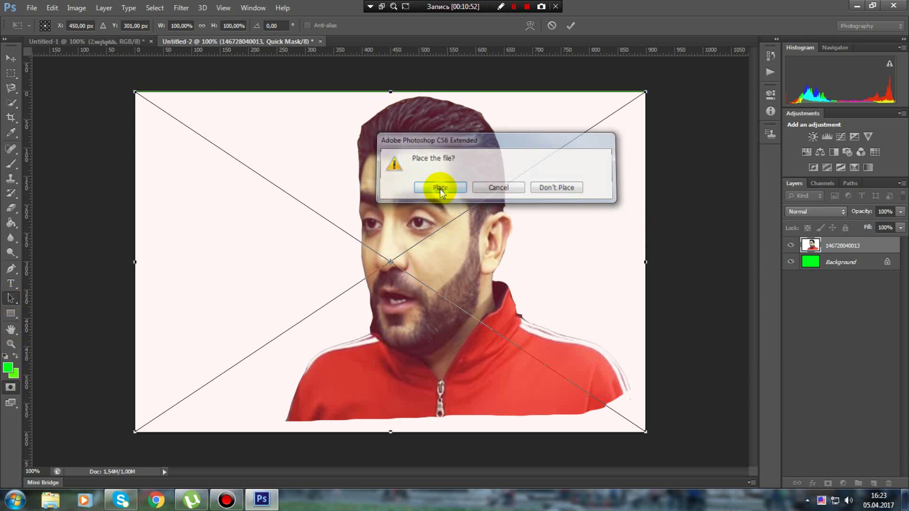
left_click(12, 387)
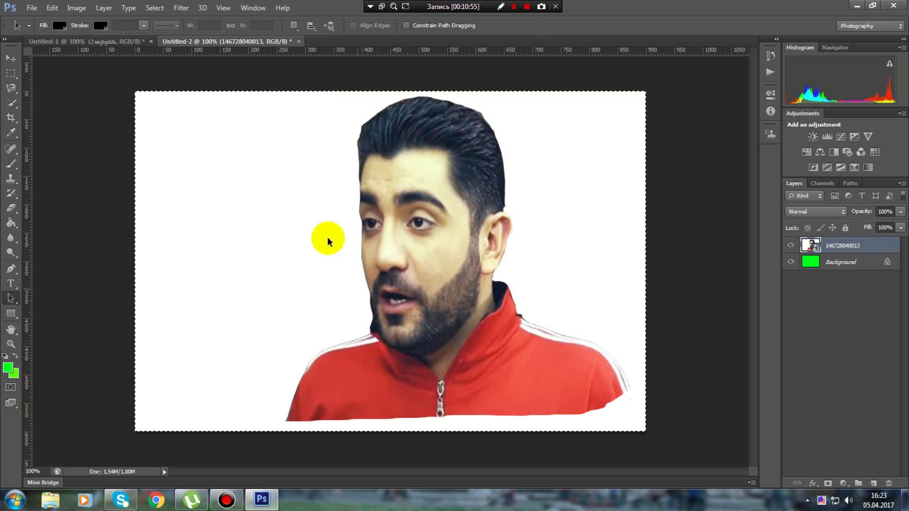
Cycle through the Eraser, Crop, Healing Brush, Brush, Blur and Paint Bucket tools
left_click(12, 208)
left_click(12, 117)
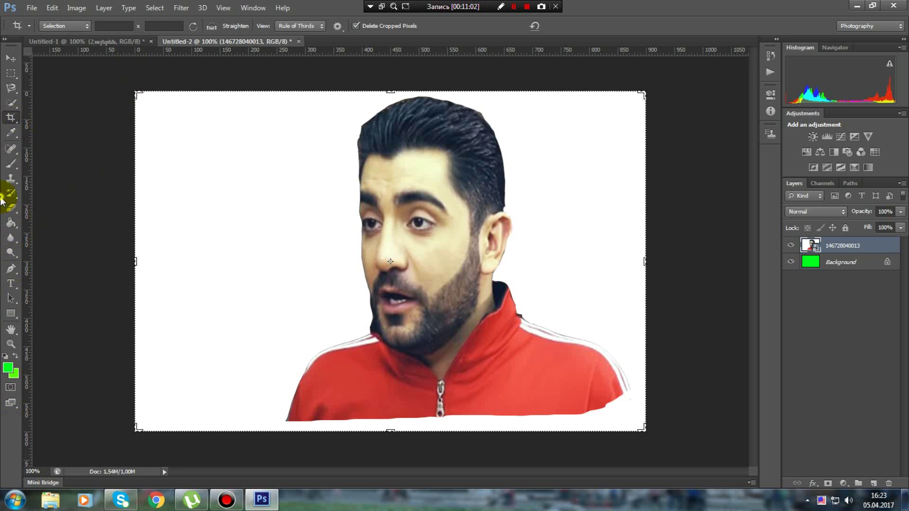
left_click(7, 147)
left_click(14, 166)
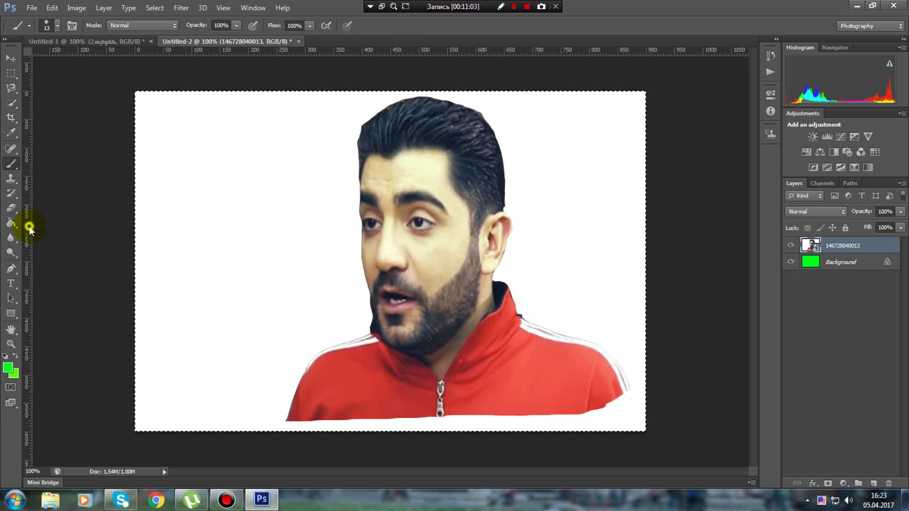
left_click(11, 241)
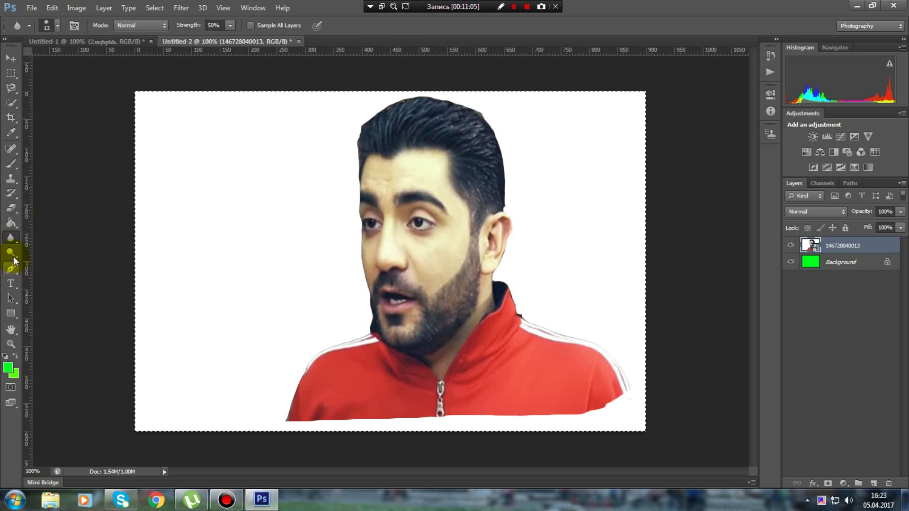
left_click(7, 225)
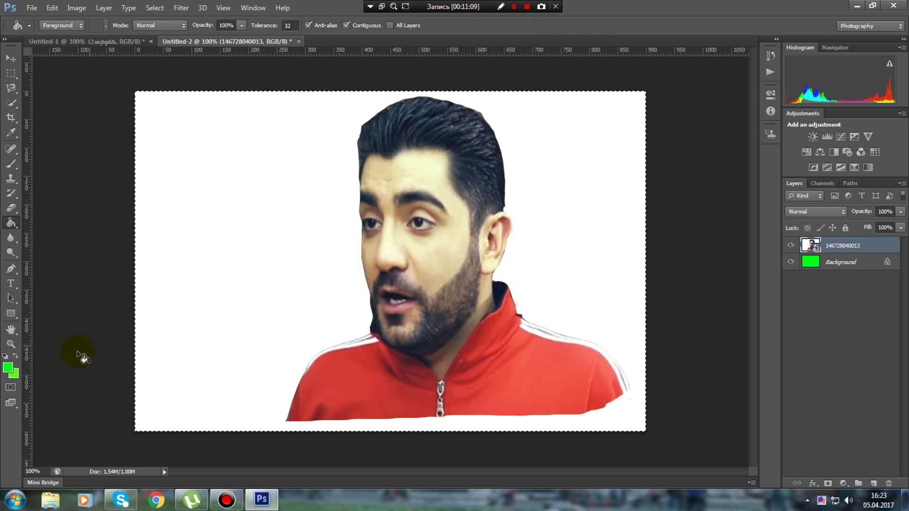
Close the portrait document without saving and create a fresh blank Untitled-2
left_click(299, 41)
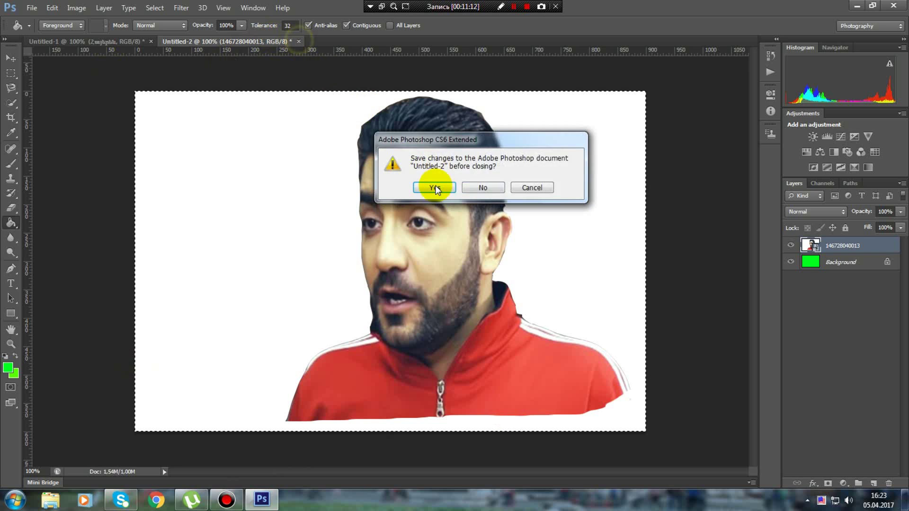
left_click(472, 186)
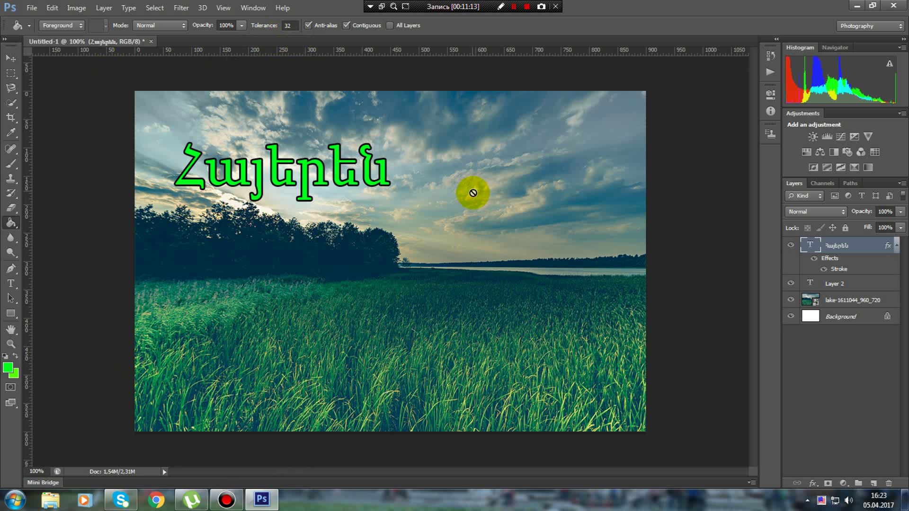
left_click(31, 8)
left_click(38, 27)
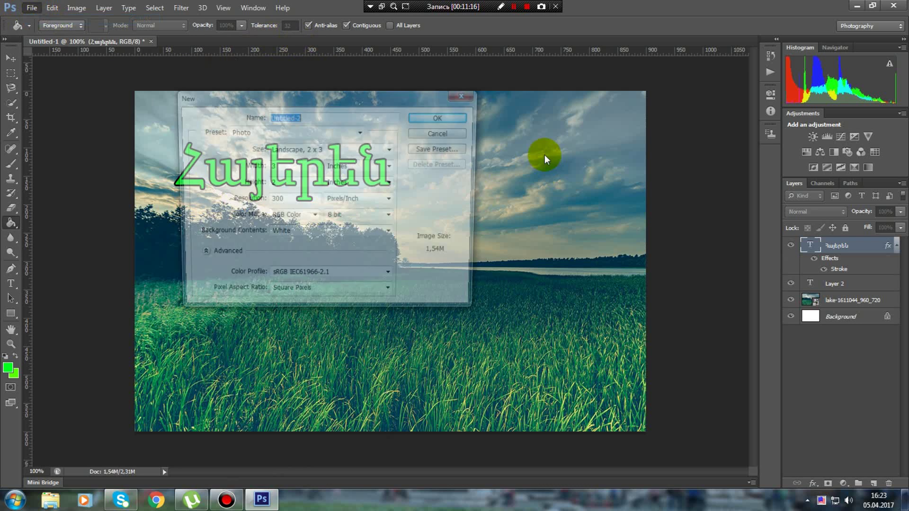
left_click(448, 117)
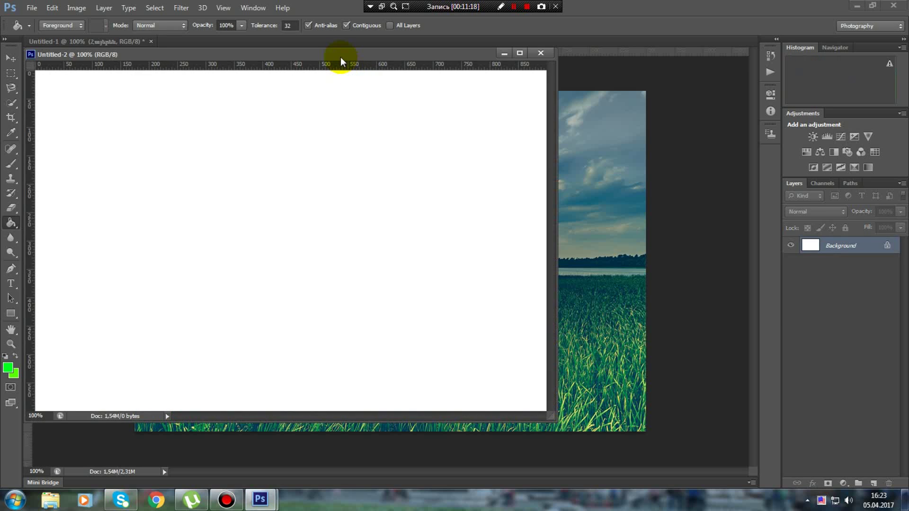
Dock the new document and fill its canvas solid bright green
left_click_drag(340, 57, 422, 43)
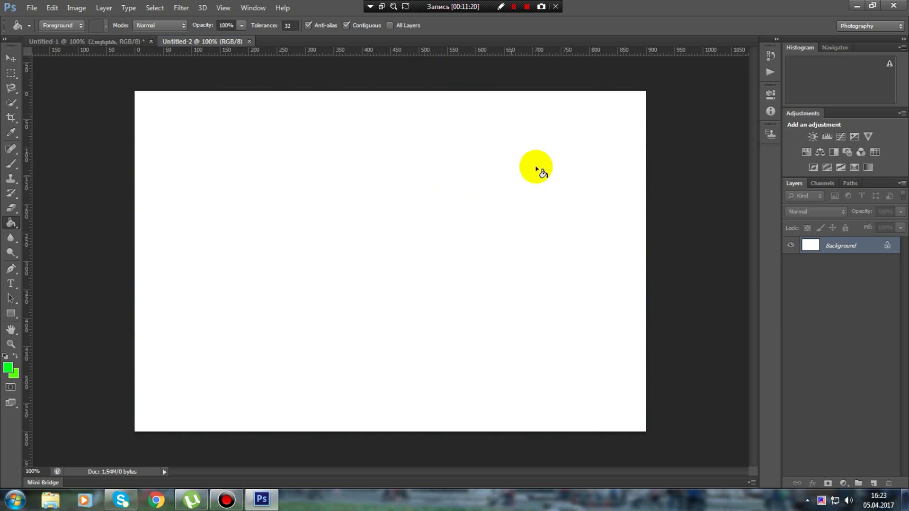
left_click(310, 198)
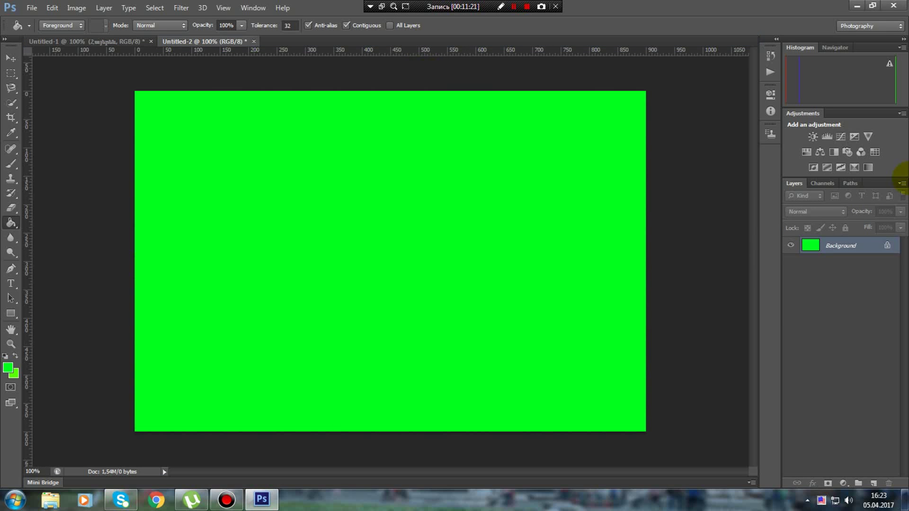
left_click(873, 6)
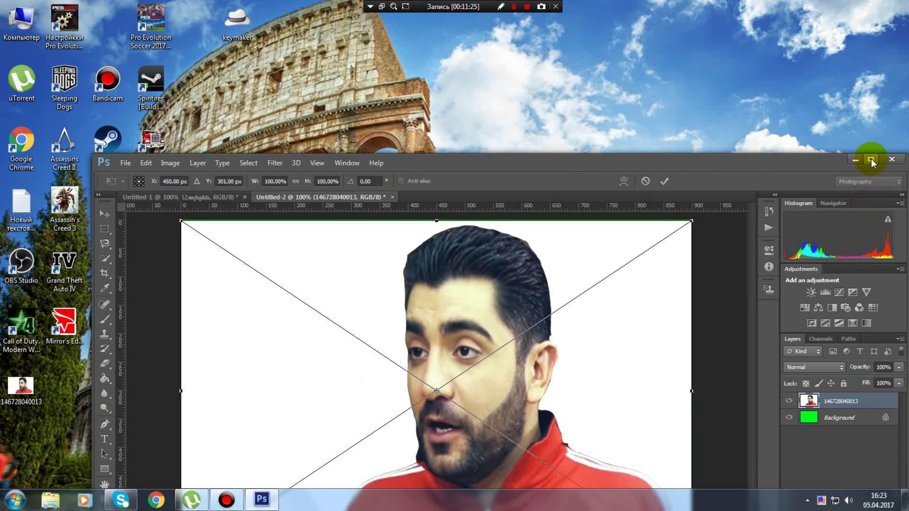
Scale down the placed man's photo, position it at the right, and commit
left_click(872, 161)
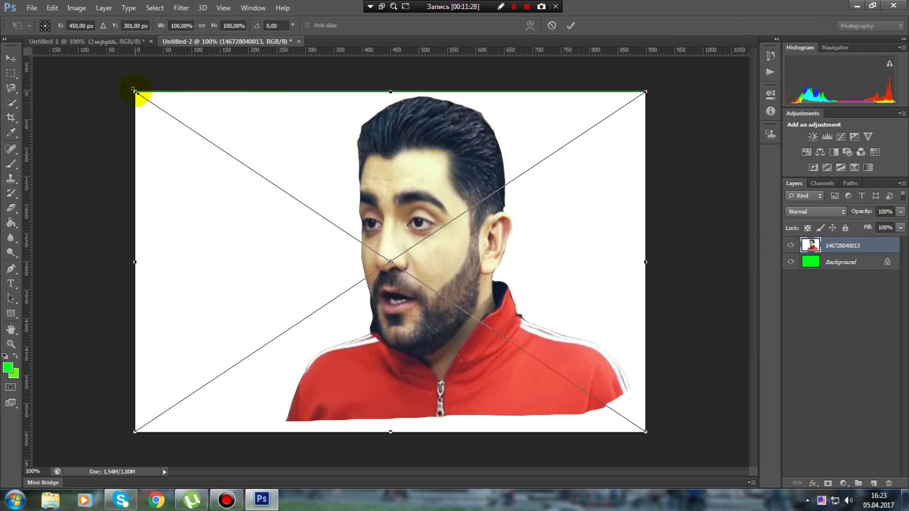
mouse_move(134, 90)
left_mouse_down()
mouse_move(488, 279)
mouse_move(466, 246)
left_mouse_up()
mouse_move(616, 351)
left_mouse_down()
mouse_move(606, 264)
mouse_move(616, 256)
left_mouse_up()
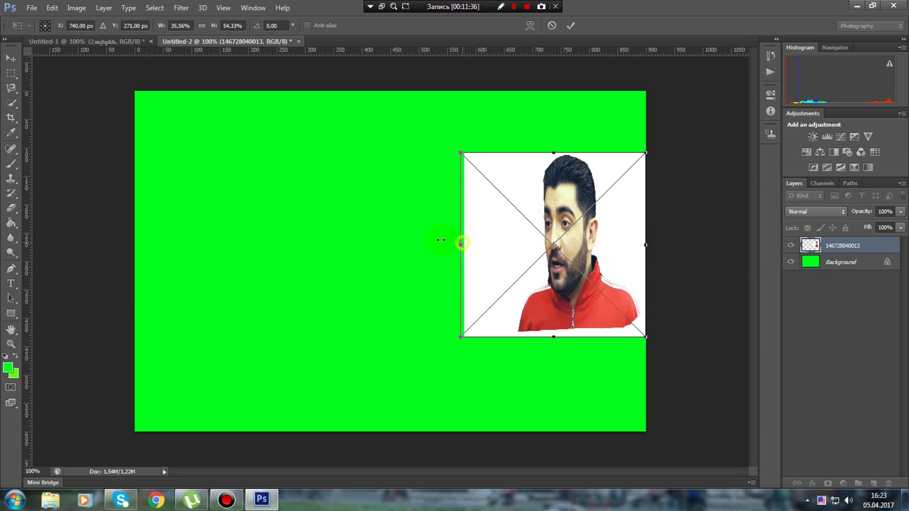
left_click_drag(467, 241, 433, 243)
left_click(570, 26)
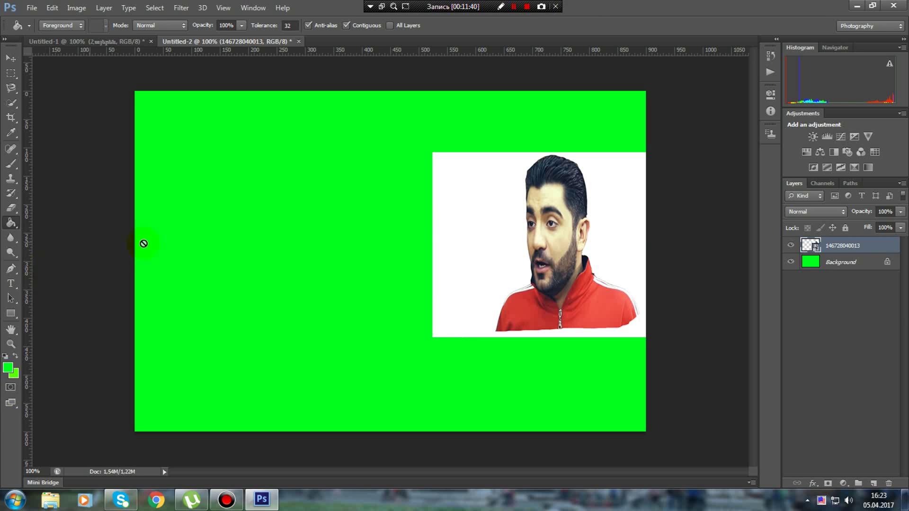
Rasterize the photo layer and fill its white surround with green
left_click(458, 196)
left_click(466, 192)
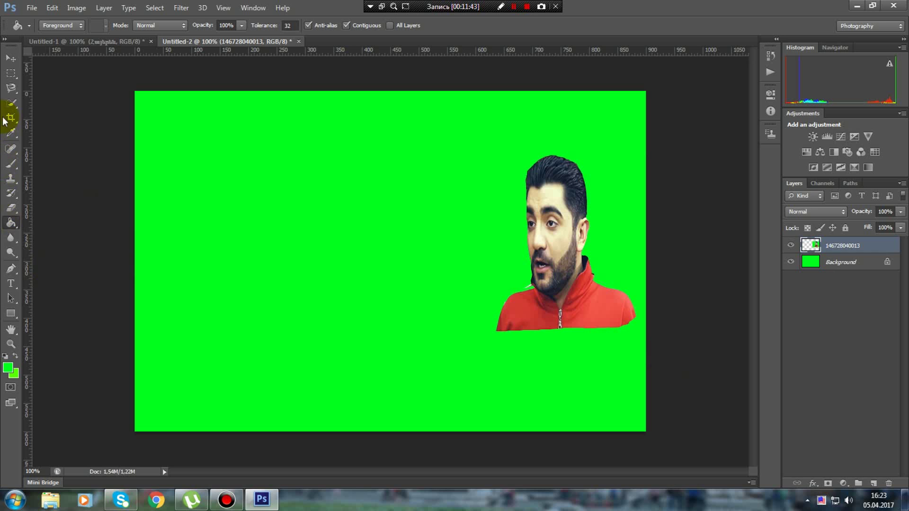
left_click(10, 58)
right_click(550, 207)
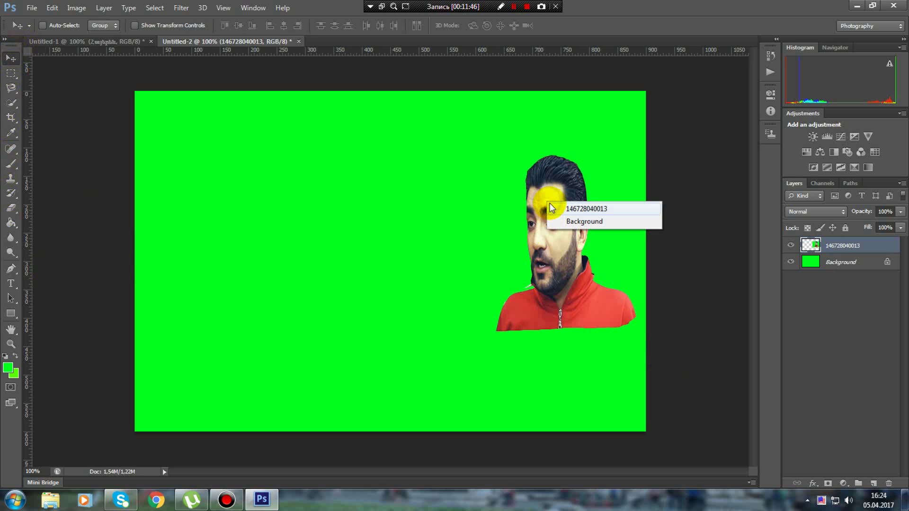
Move the man's layer up-left and open then close its Blending Options
left_click(552, 209)
mouse_move(606, 188)
left_mouse_down()
mouse_move(540, 160)
mouse_move(562, 167)
mouse_move(546, 165)
left_mouse_up()
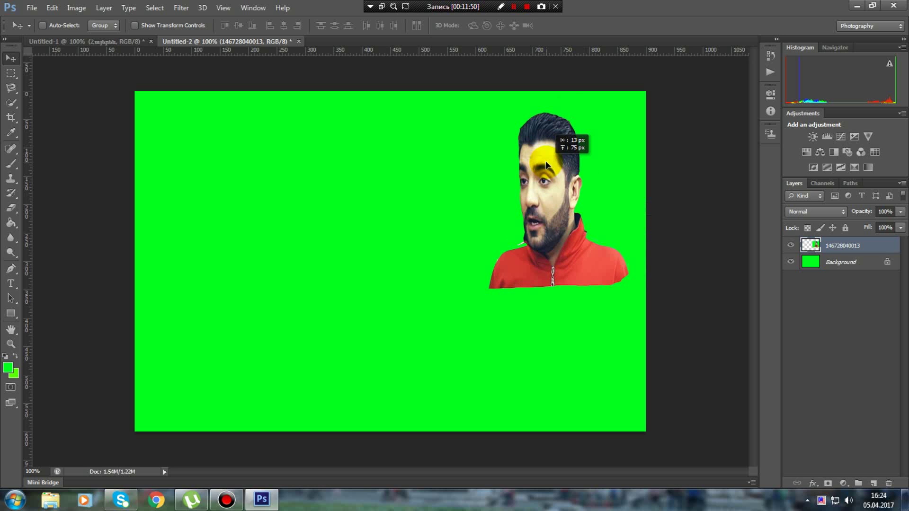
right_click(824, 246)
left_click(706, 60)
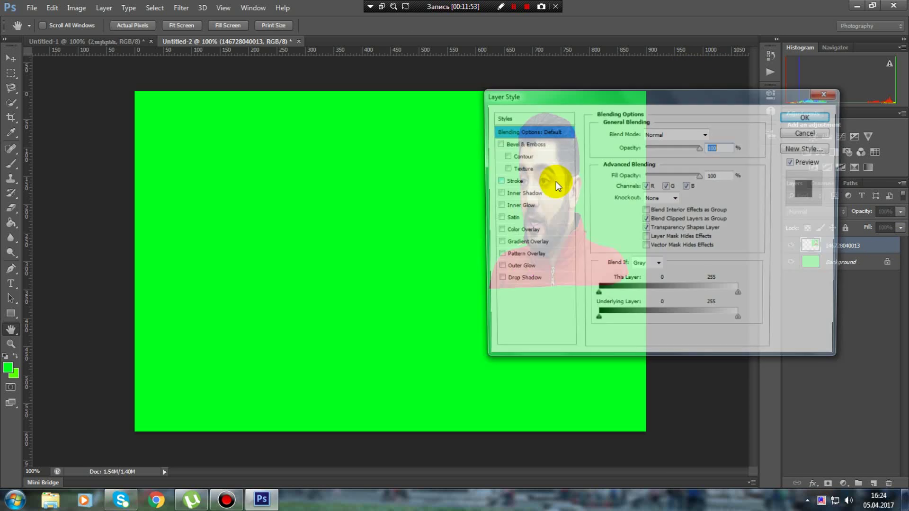
left_click(497, 142)
mouse_move(543, 102)
left_mouse_down()
mouse_move(694, 102)
mouse_move(427, 189)
left_mouse_up()
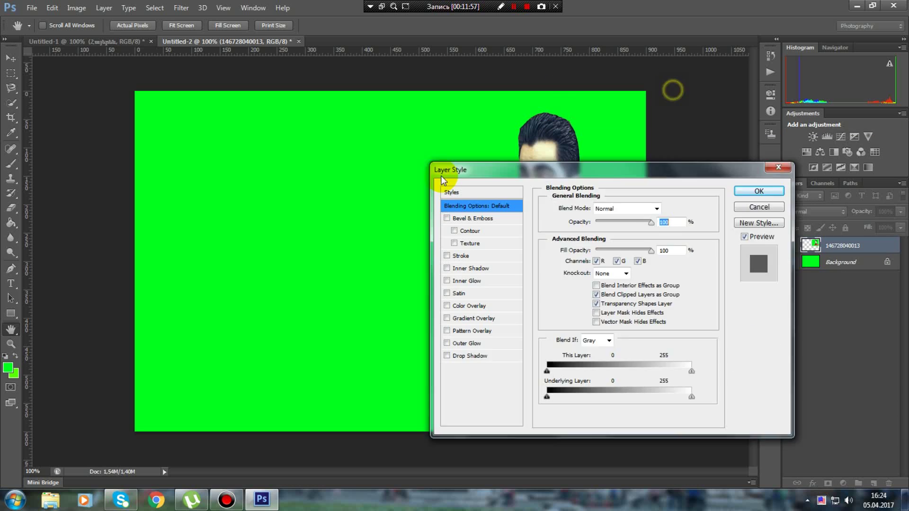
left_click(735, 187)
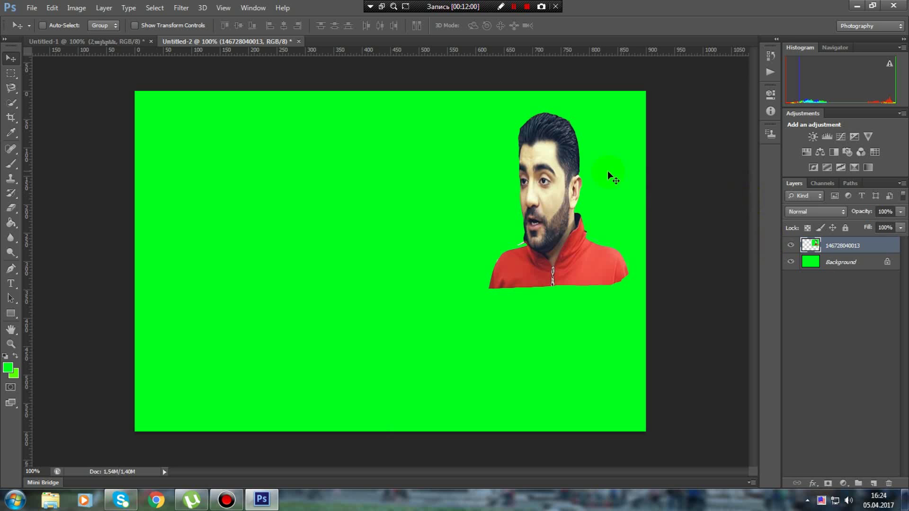
Nudge the man toward the canvas centre, then close Untitled-2 via the save prompt
right_click(551, 175)
left_click(587, 181)
mouse_move(557, 180)
left_mouse_down()
mouse_move(563, 193)
mouse_move(466, 196)
left_mouse_up()
right_click(559, 175)
left_click(573, 182)
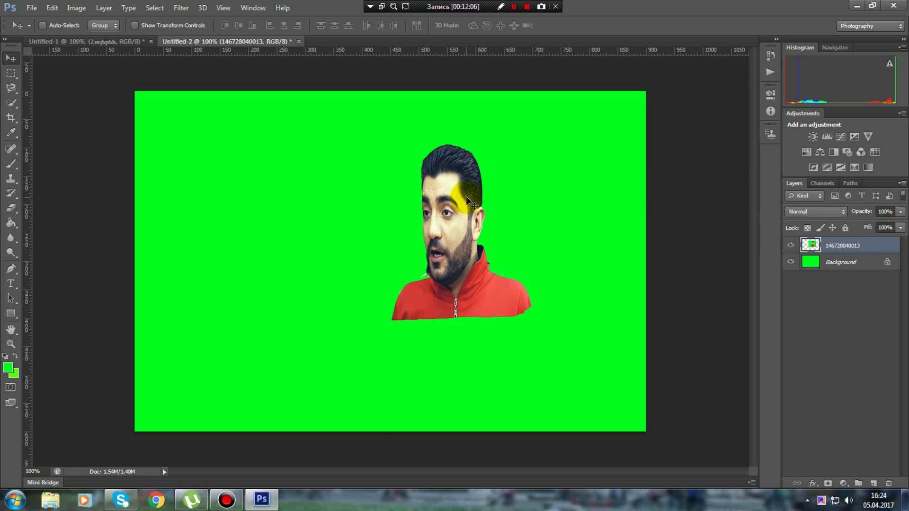
right_click(468, 197)
left_click(483, 205)
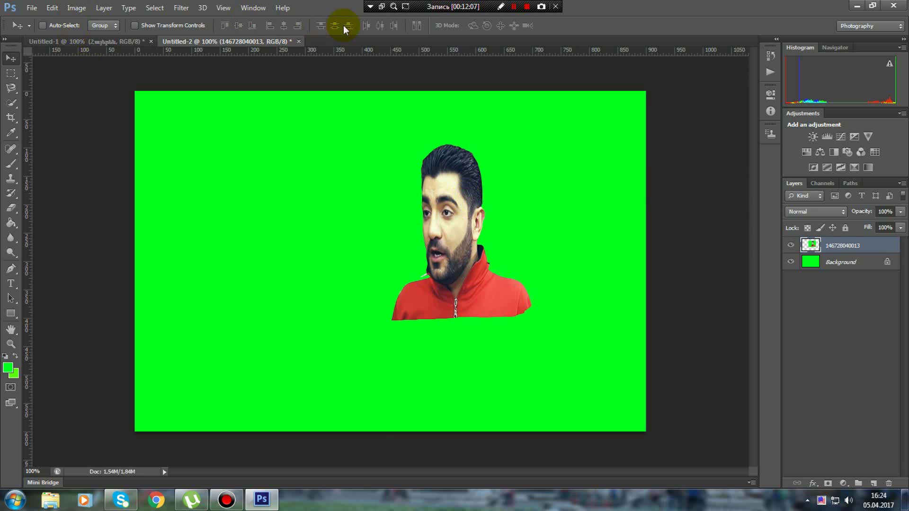
left_click(298, 41)
left_click(489, 187)
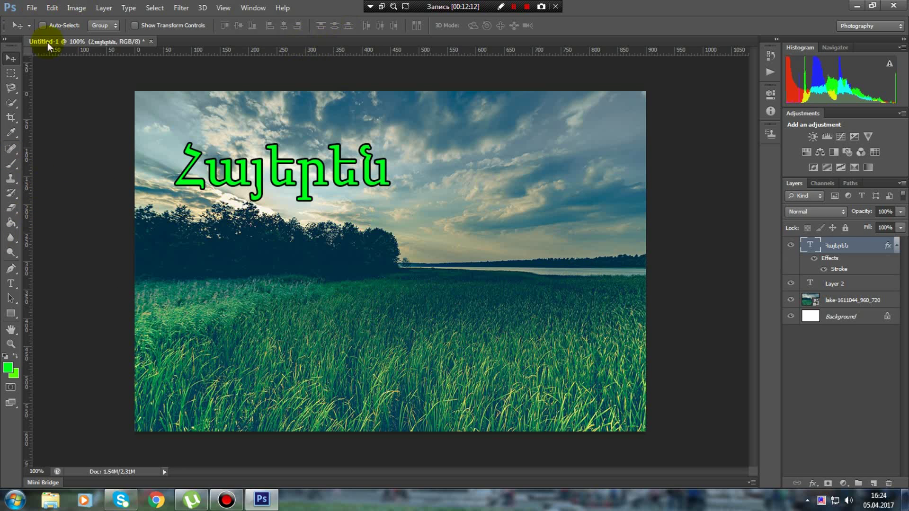
left_click(11, 88)
left_click(10, 132)
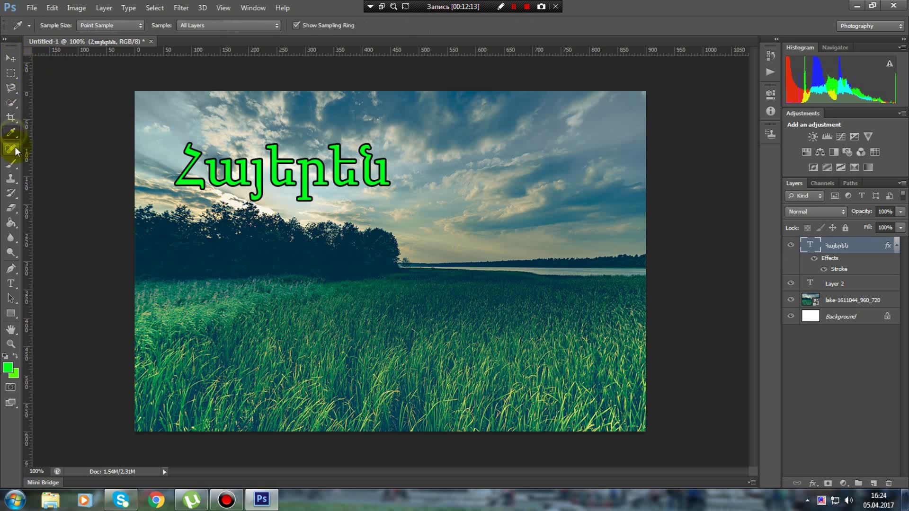
left_click(11, 149)
left_click(10, 194)
left_click(11, 222)
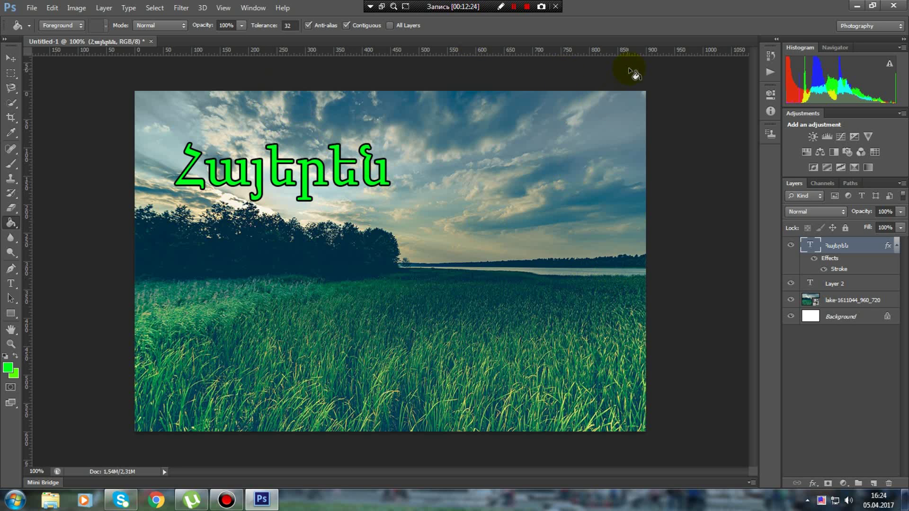
left_click(12, 59)
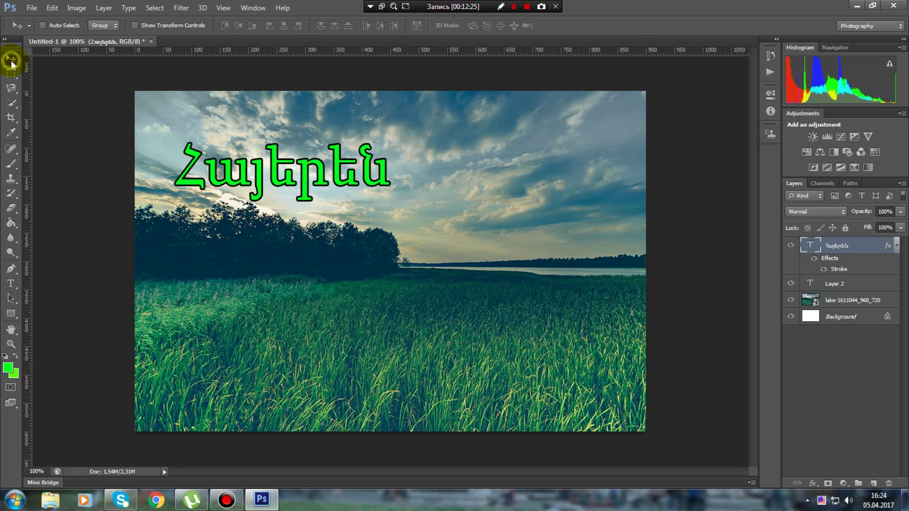
left_click(12, 87)
left_click(13, 102)
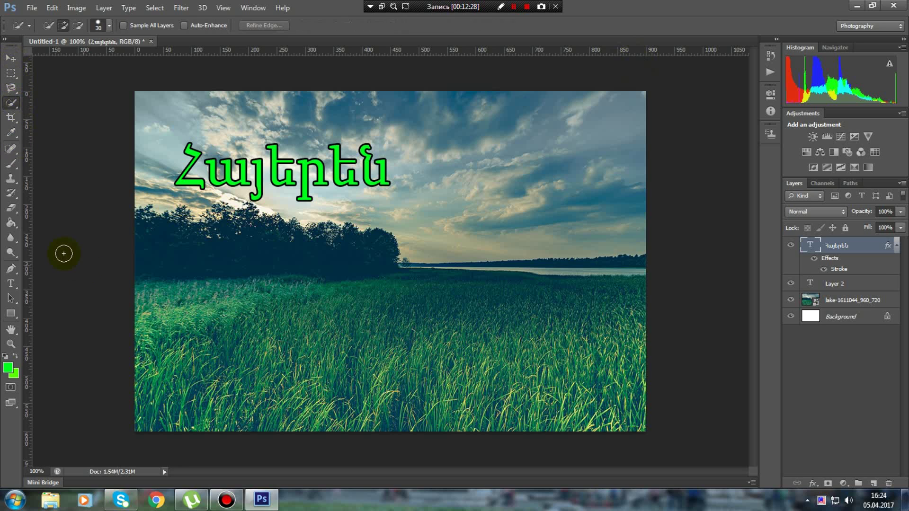